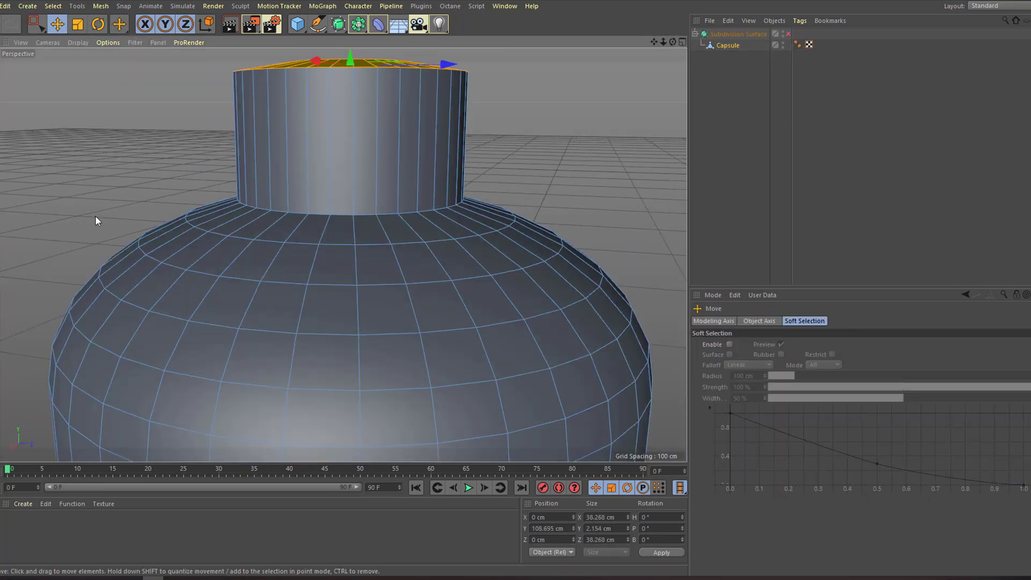
Add a Capsule primitive (50 cm radius, 200 cm height) to the scene.
right_click(109, 123)
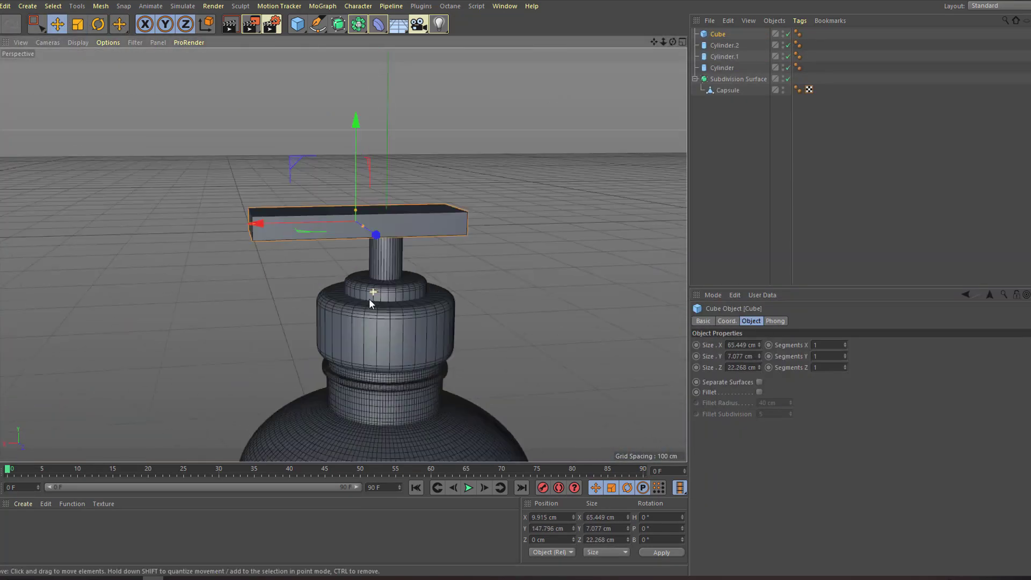
right_click(118, 164)
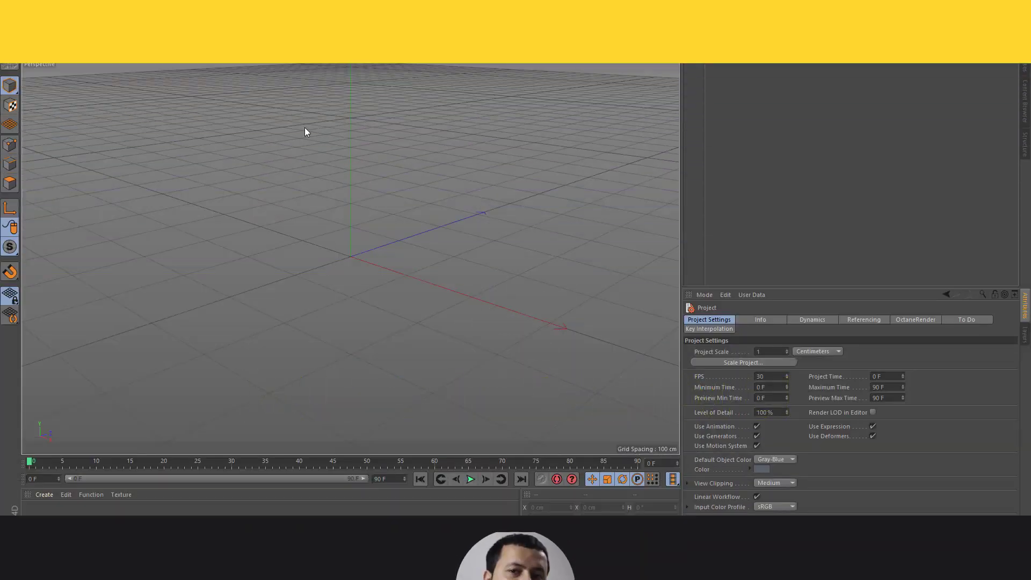
click(302, 39)
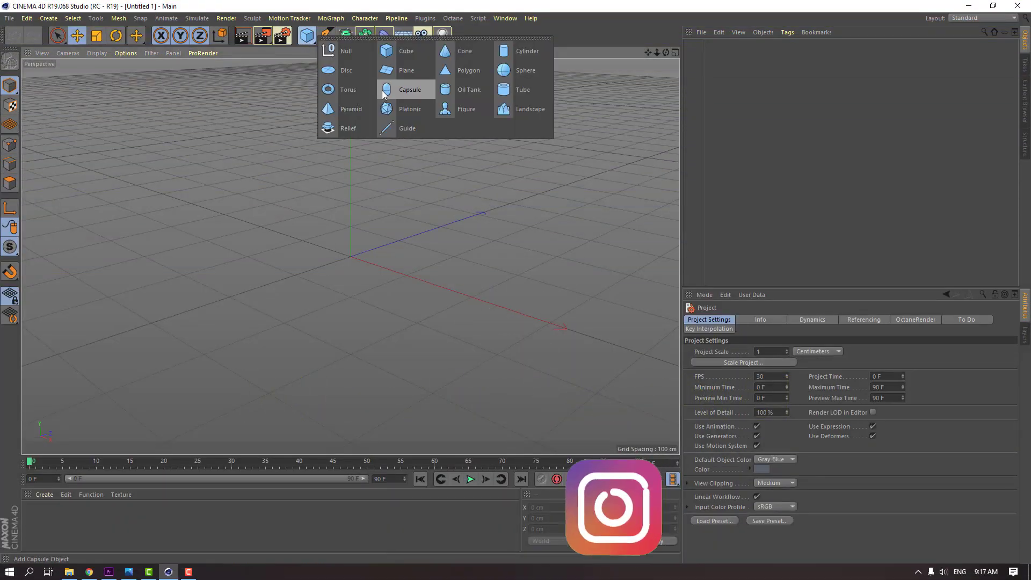
click(416, 91)
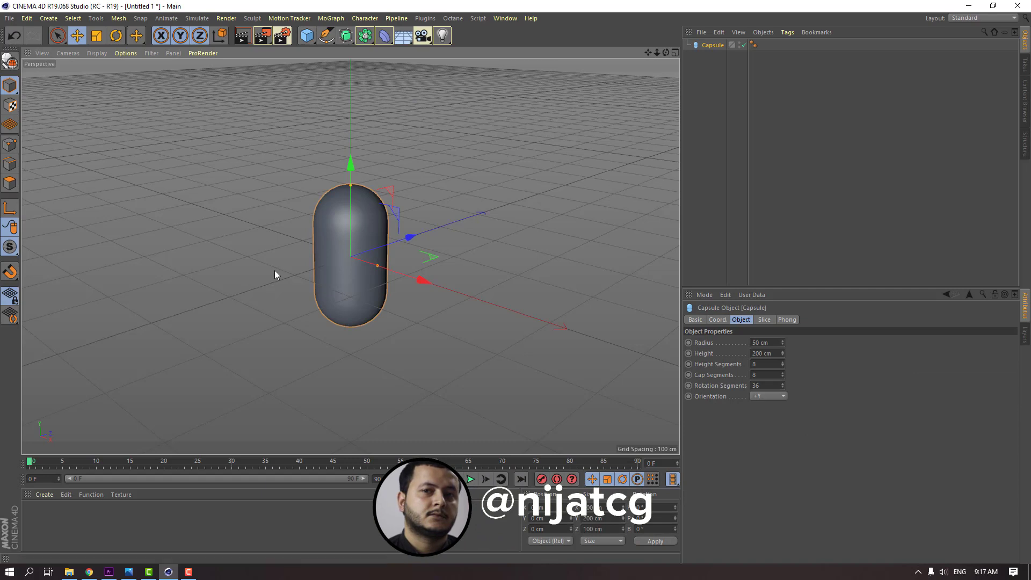
scroll(269, 263, up, 2)
Switch the viewport to Gouraud Shading (Lines) and make the capsule editable.
click(91, 54)
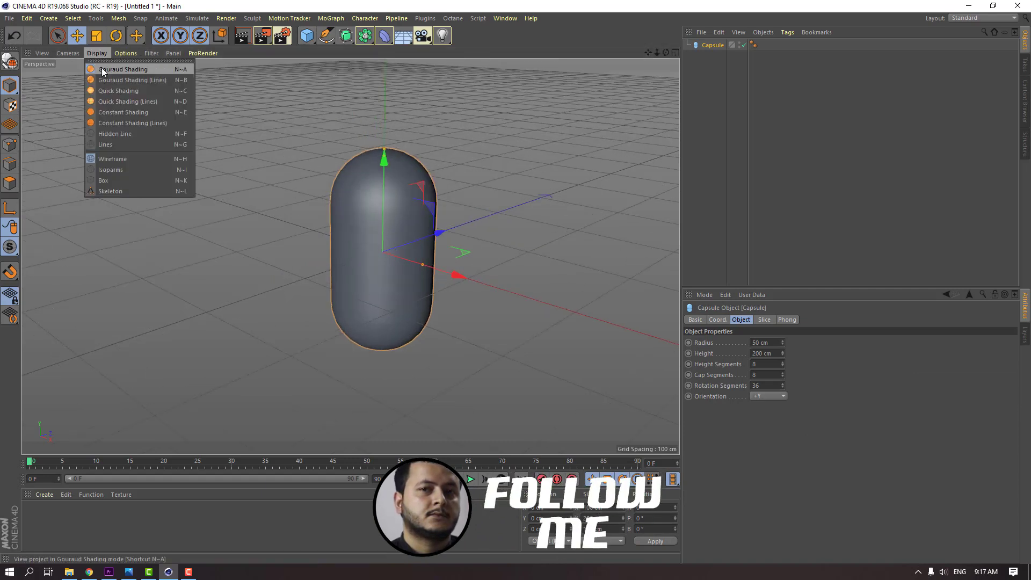
click(139, 81)
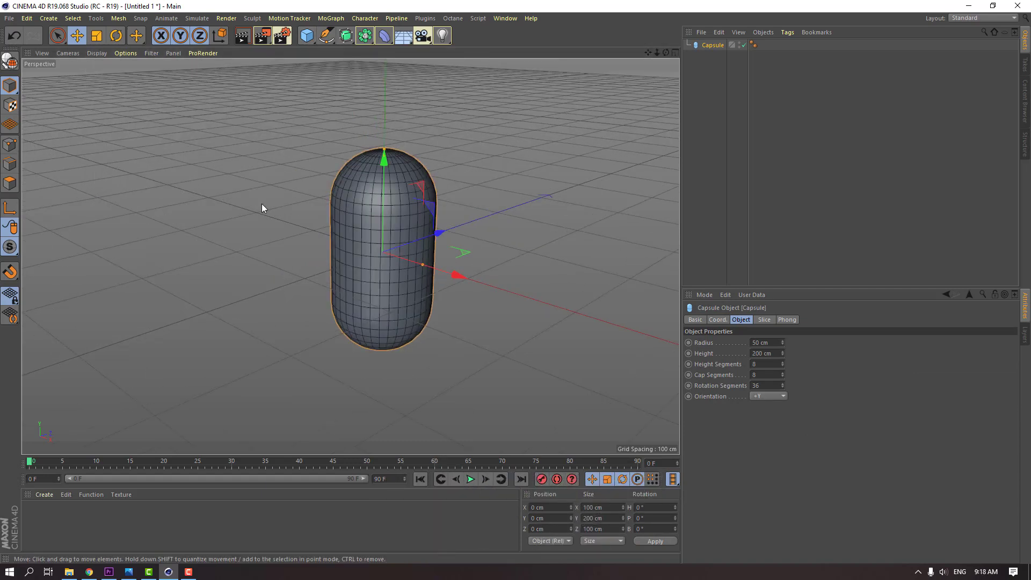
scroll(430, 209, up, 5)
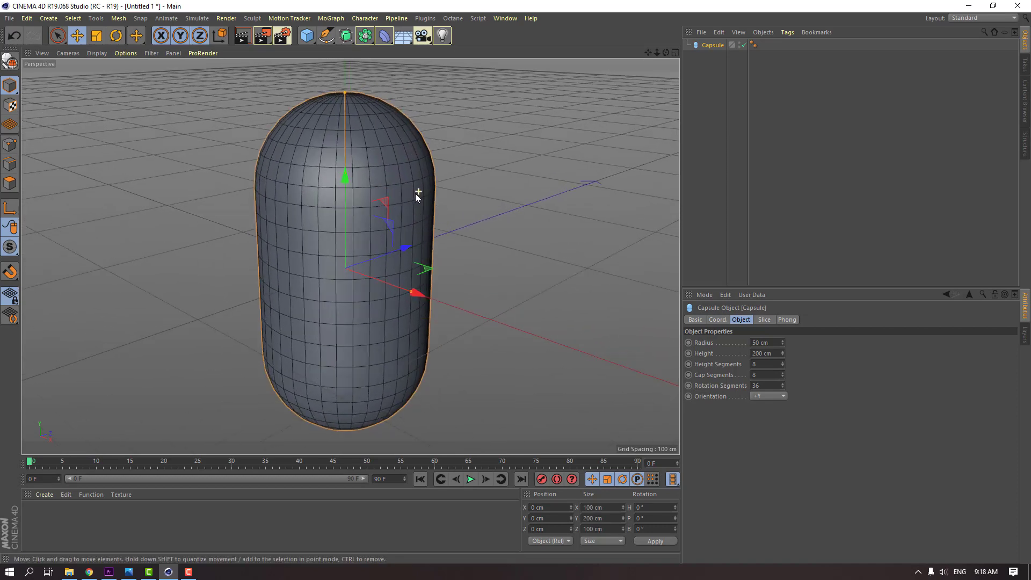
alt+drag(416, 197, 357, 186)
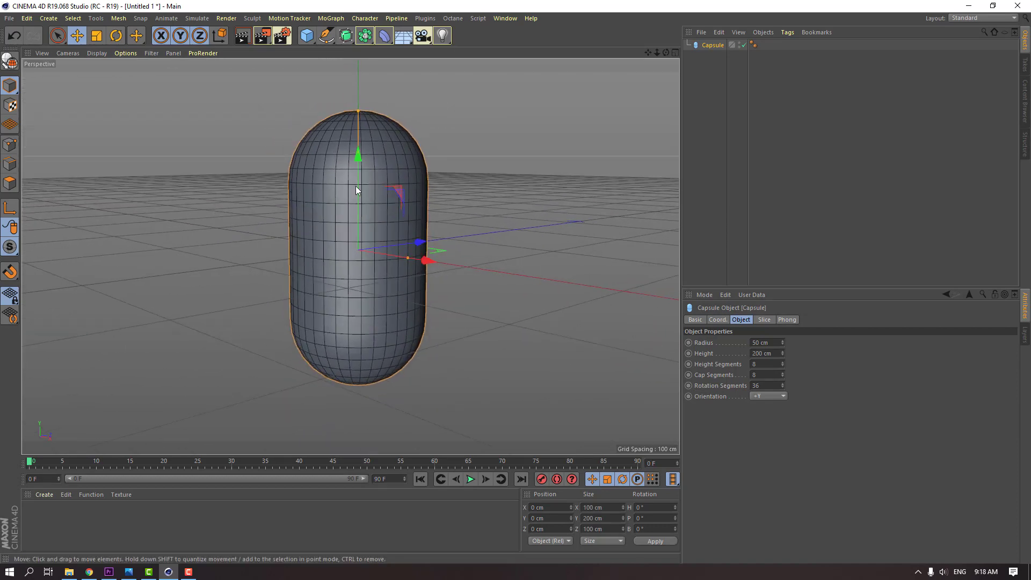
click(8, 61)
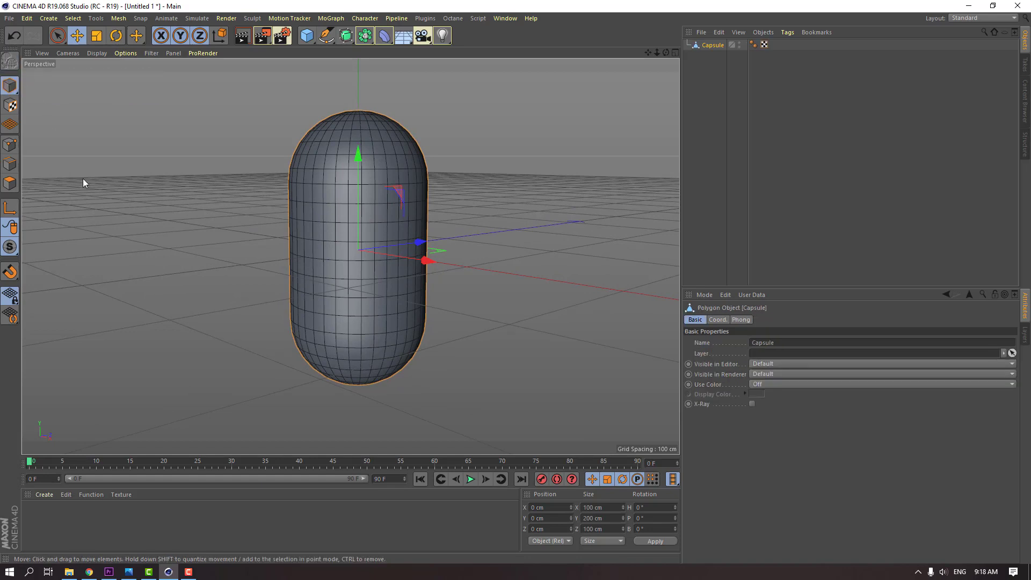
In Points mode, box-select the capsule's rounded bottom points in the maximized Front view.
click(7, 148)
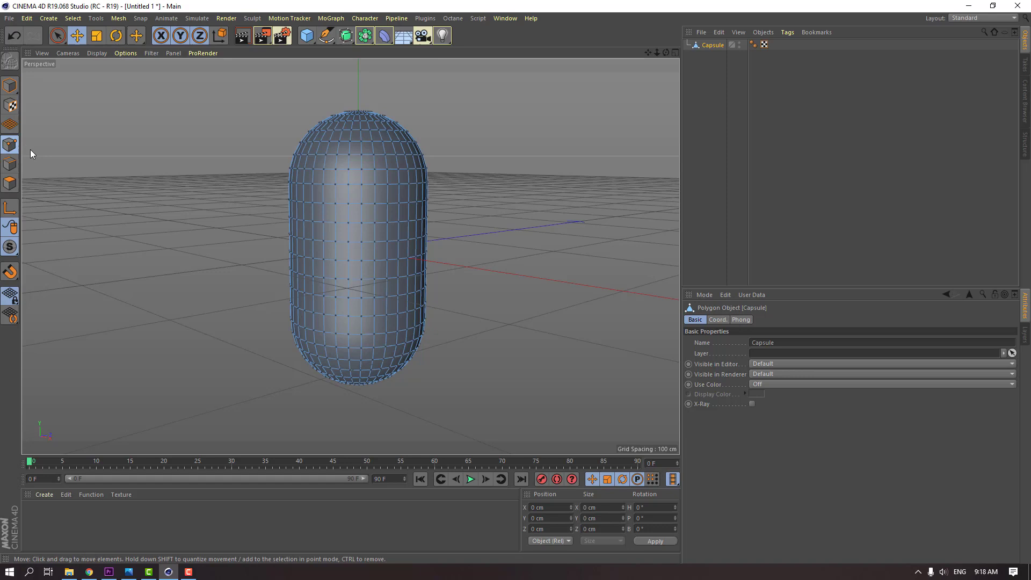
click(58, 38)
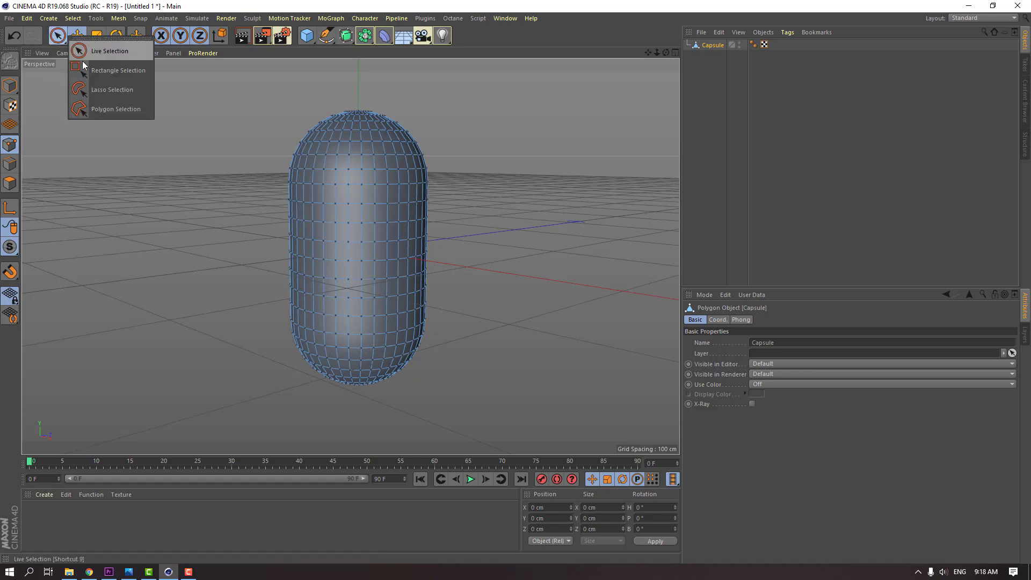
click(129, 73)
middle_click(468, 170)
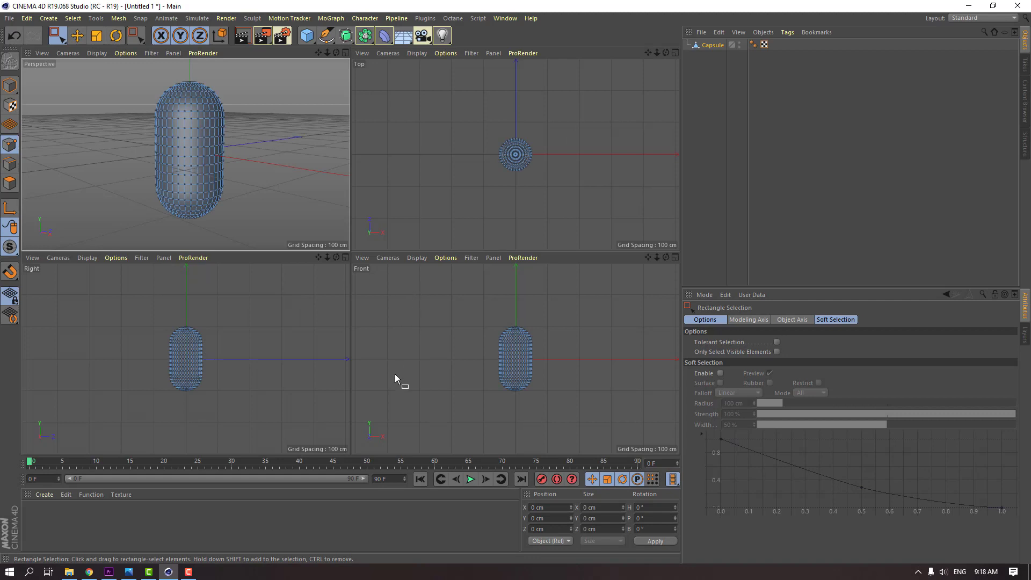
middle_click(384, 298)
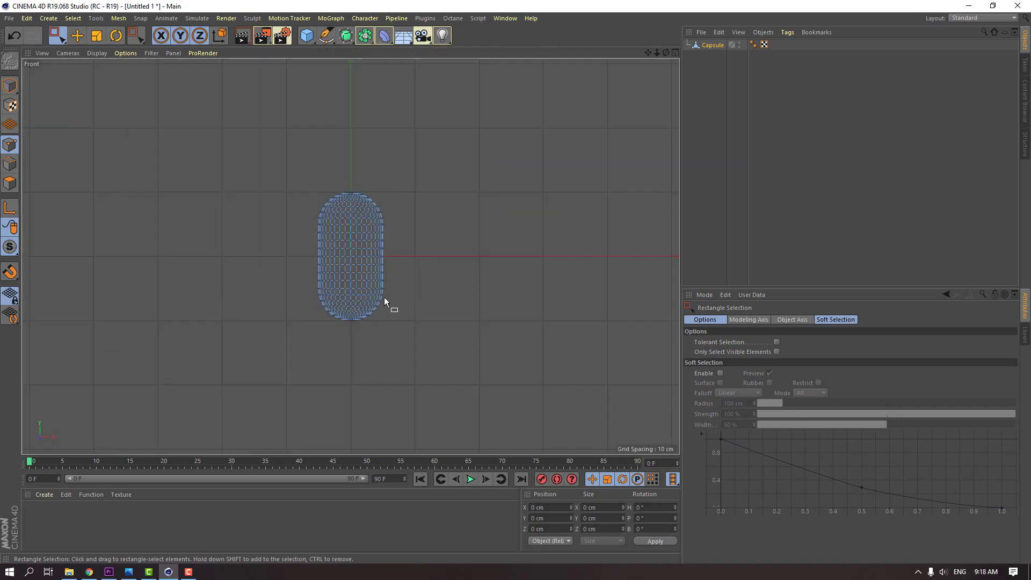
scroll(328, 231, up, 5)
alt+middle_drag(415, 347, 399, 271)
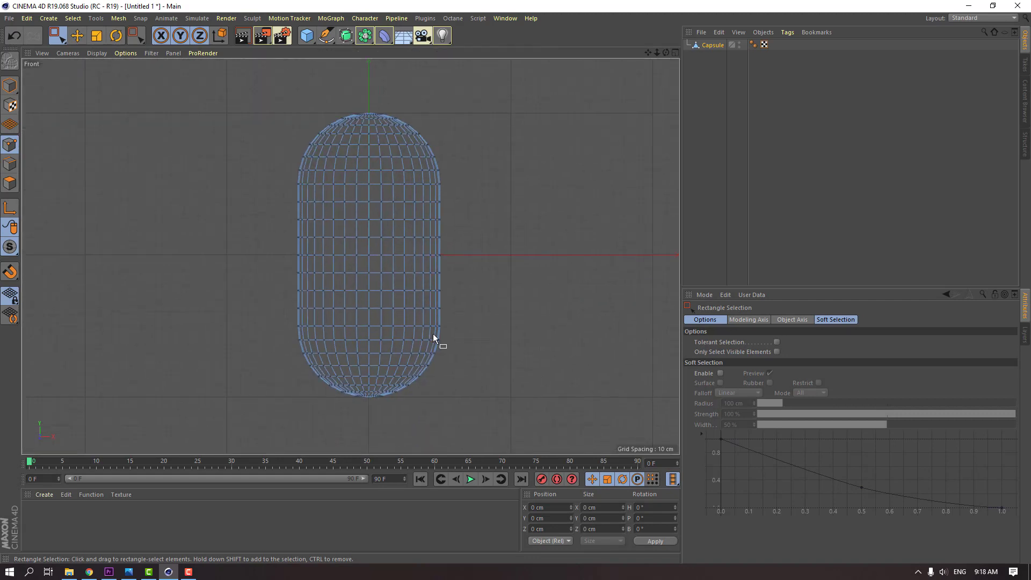
alt+middle_drag(404, 370, 385, 243)
scroll(324, 264, up, 3)
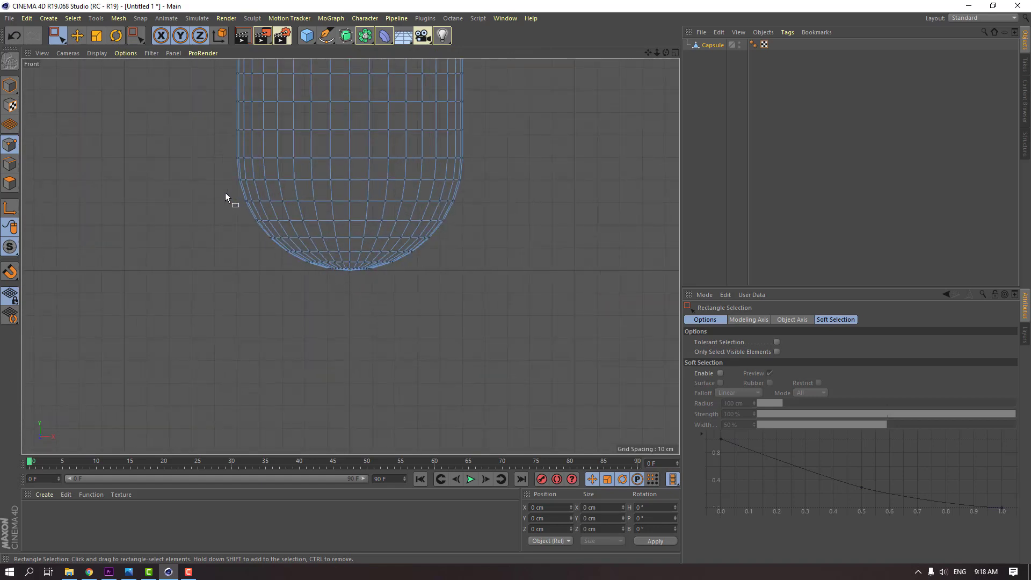
drag(219, 172, 478, 276)
Scale the selected bottom points down on Y to make a nearly flat base.
middle_drag(140, 123, 151, 140)
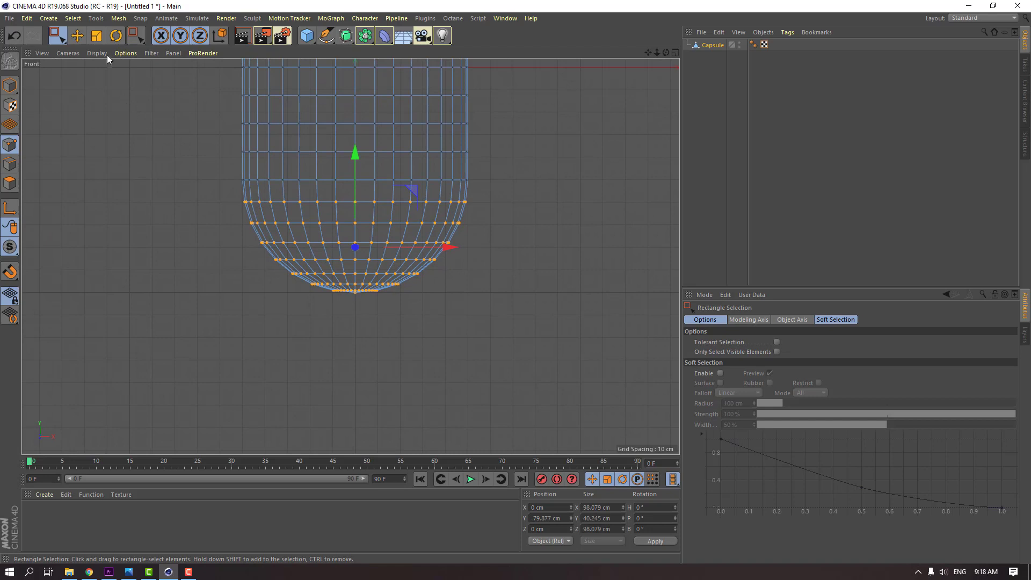
click(92, 37)
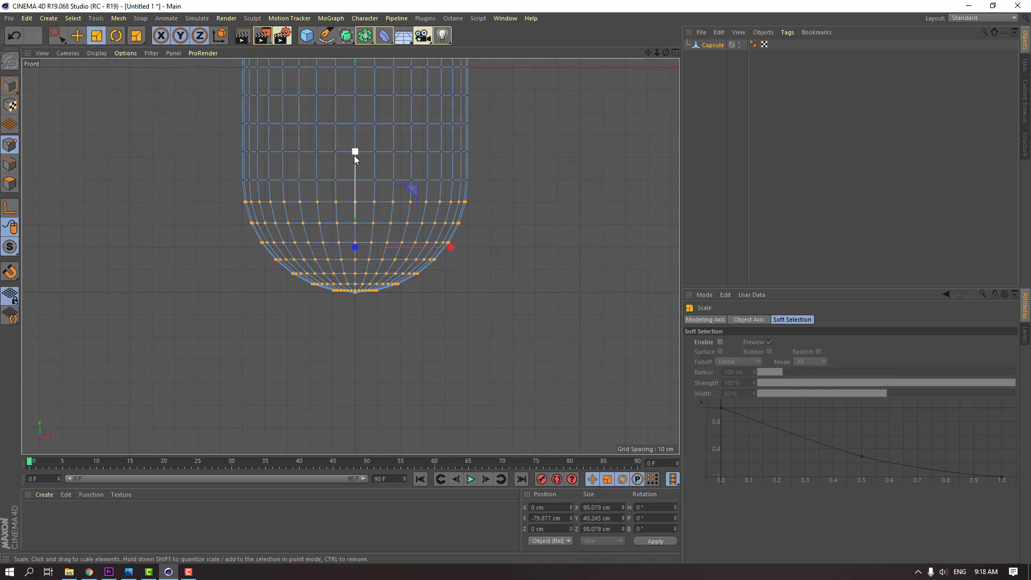
drag(354, 152, 350, 246)
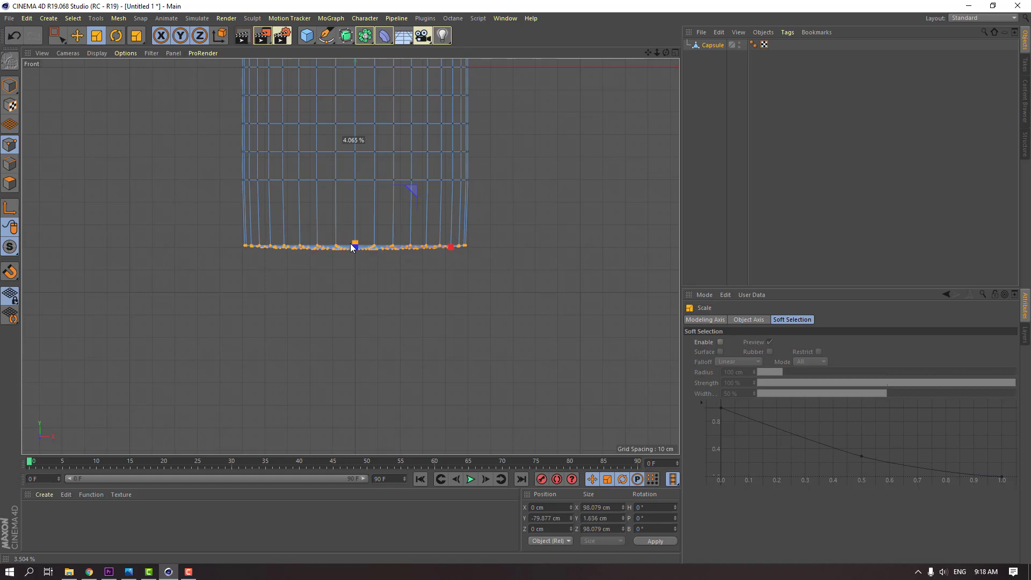
drag(352, 247, 352, 245)
Box-select the domed top points and squash them on Y, leaving the capsule about 170 cm tall.
key(h)
click(56, 36)
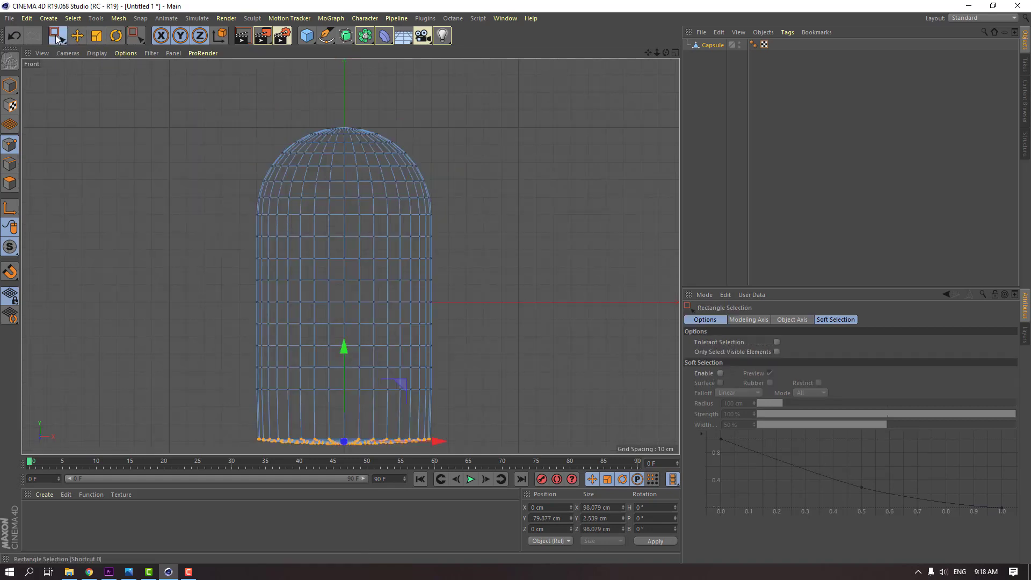
drag(156, 100, 504, 222)
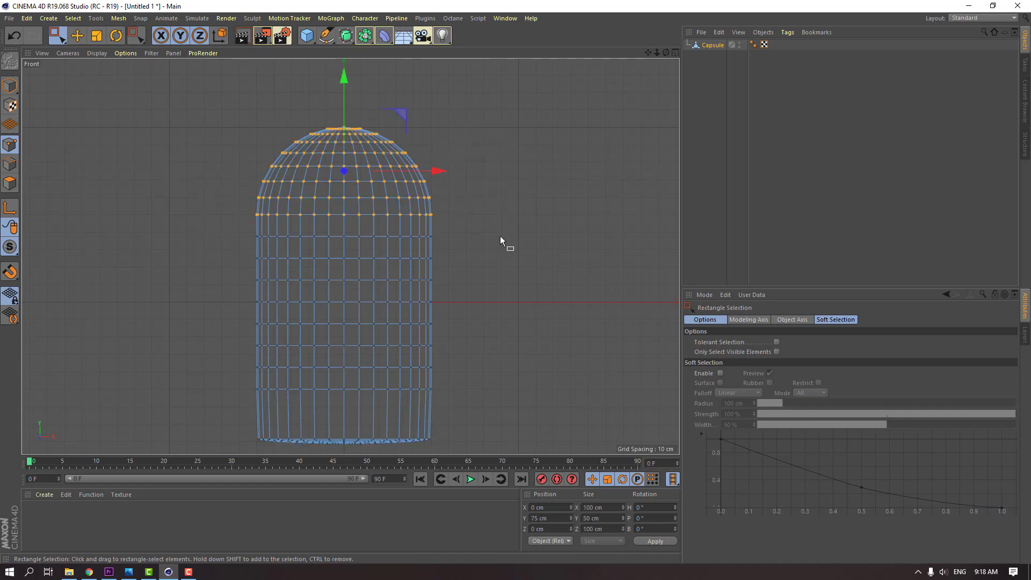
click(96, 36)
drag(344, 71, 345, 115)
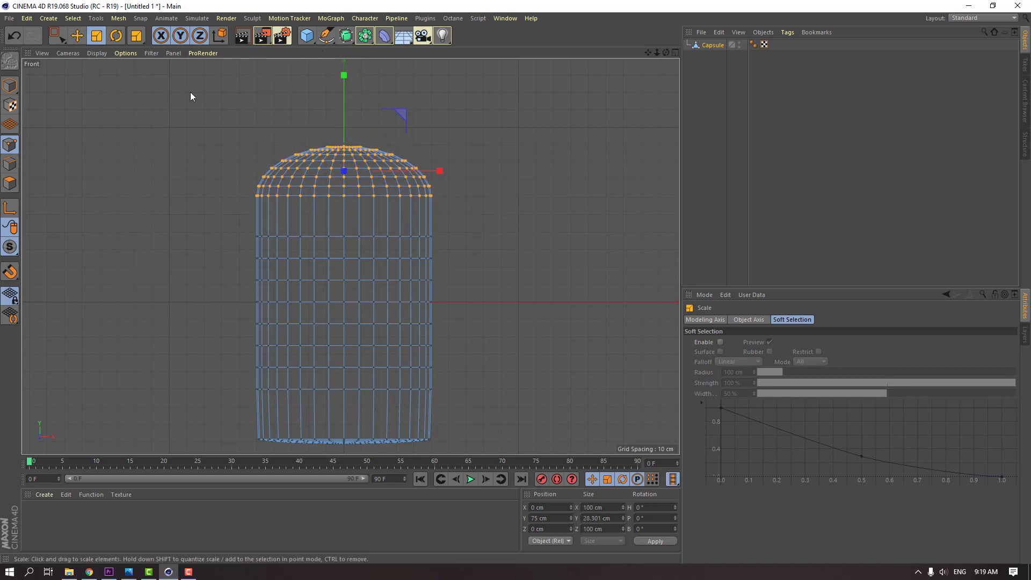
click(11, 86)
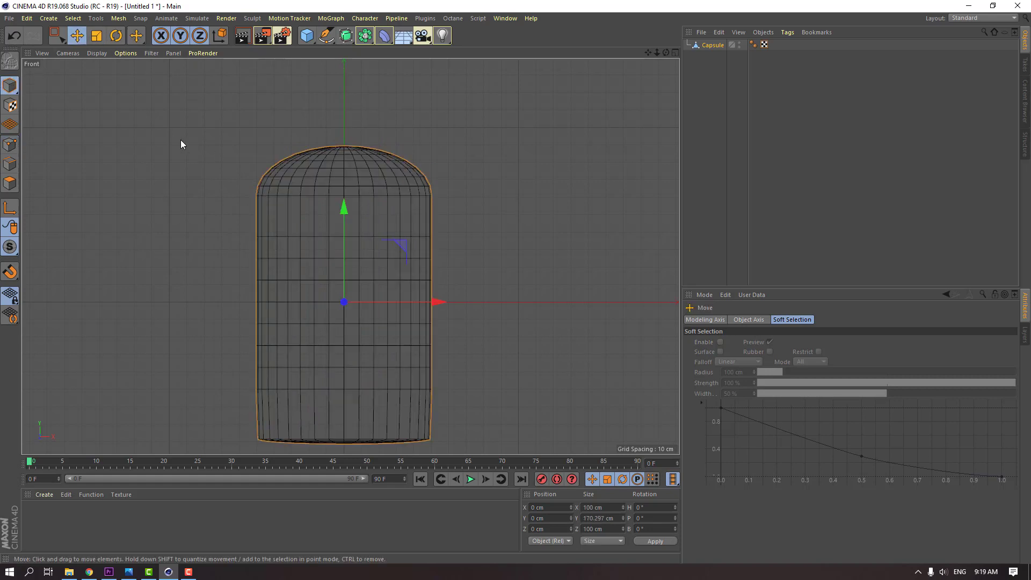
Maximize the Perspective view in Edges mode, angled to face the capsule's bottom cap.
middle_click(180, 141)
middle_click(253, 113)
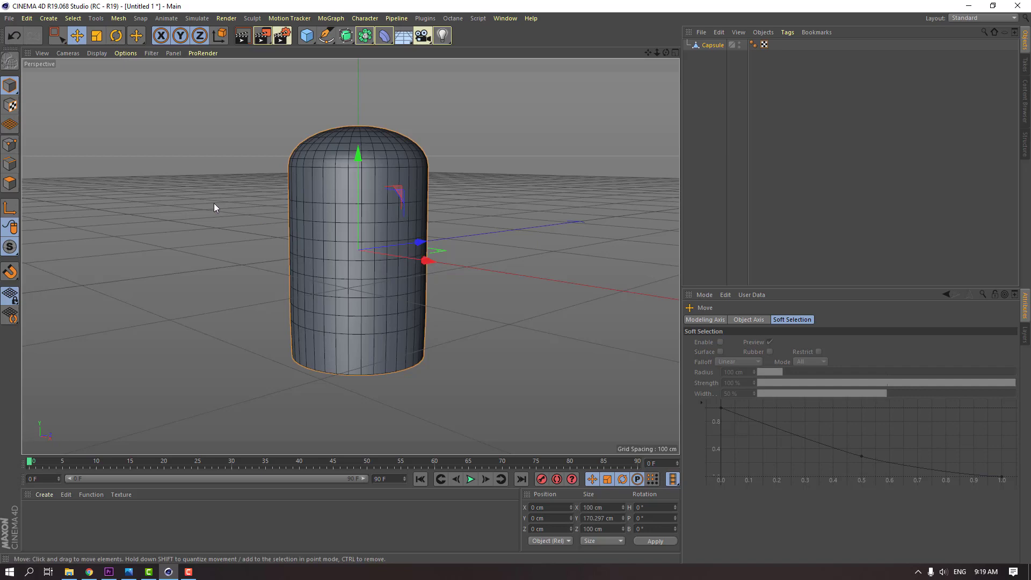
alt+drag(215, 207, 262, 195)
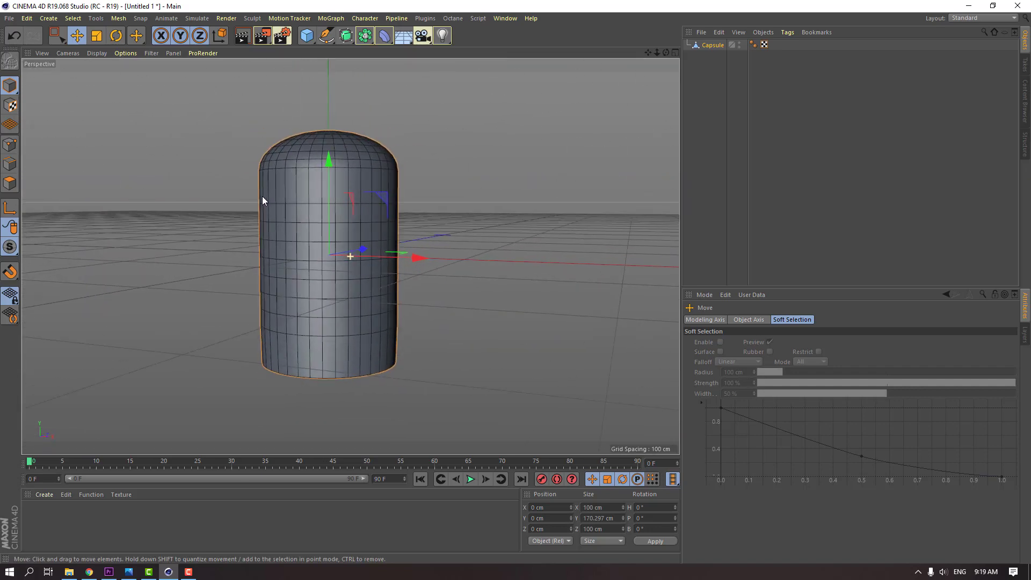
scroll(348, 319, up, 4)
alt+middle_drag(348, 319, 357, 250)
scroll(357, 252, up, 2)
alt+drag(339, 314, 290, 239)
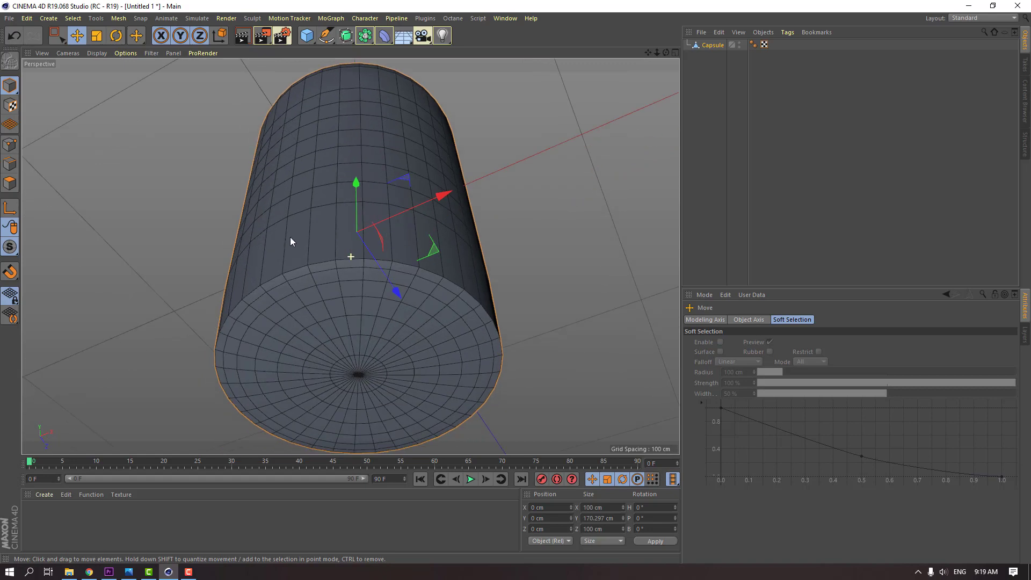
click(10, 164)
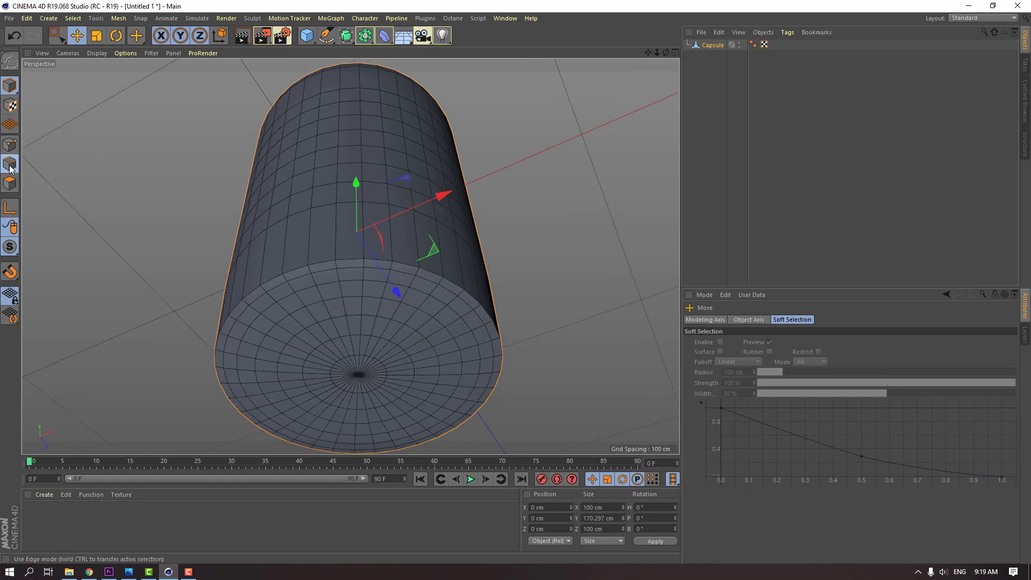
alt+drag(327, 391, 317, 277)
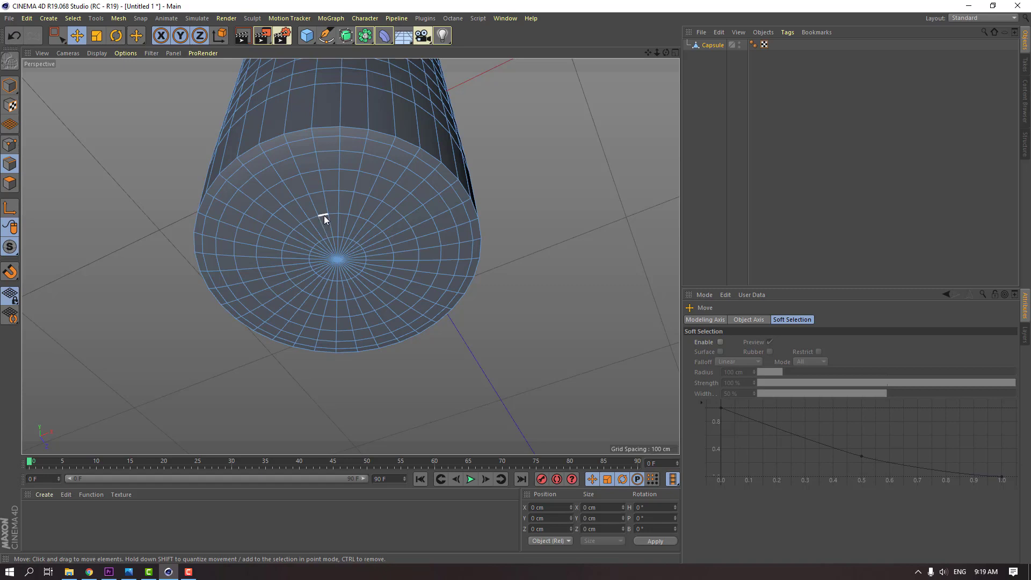
Select an edge loop around the bottom cap and move it up the body.
double_click(324, 125)
alt+drag(464, 110, 365, 237)
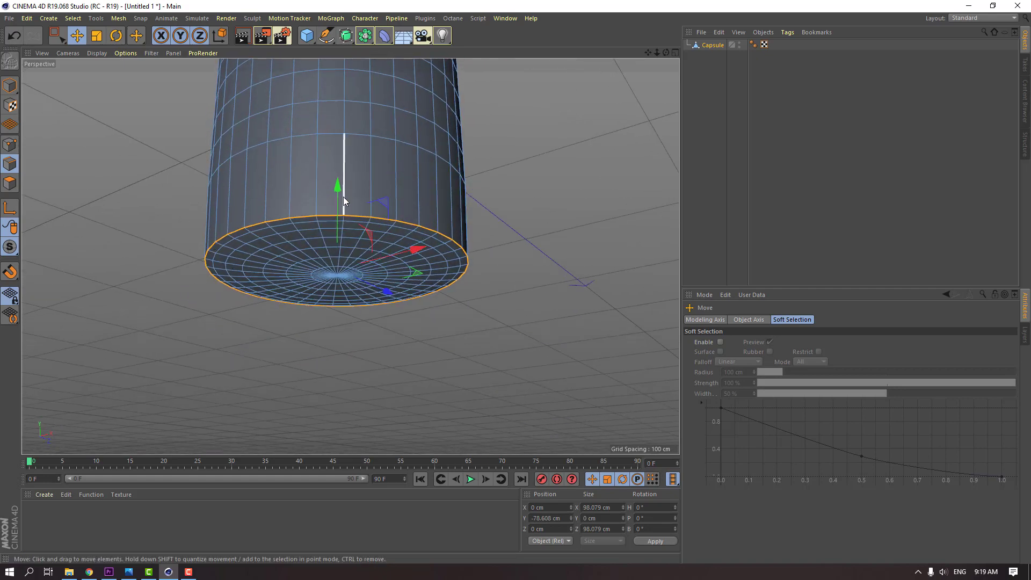
drag(337, 190, 346, 171)
scroll(321, 235, up, 2)
mouse_move(279, 247)
alt+mouse_down()
mouse_move(284, 182)
mouse_move(302, 195)
alt+mouse_up()
Adjust the bottom rim loop and inner cap loops to tighten and round the base edge.
double_click(314, 205)
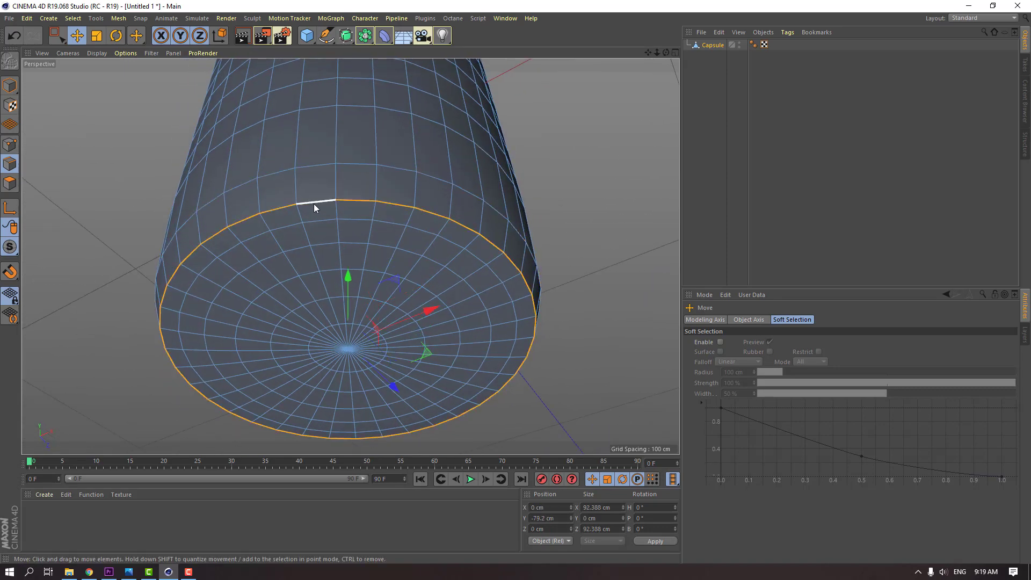
drag(348, 279, 387, 230)
double_click(386, 231)
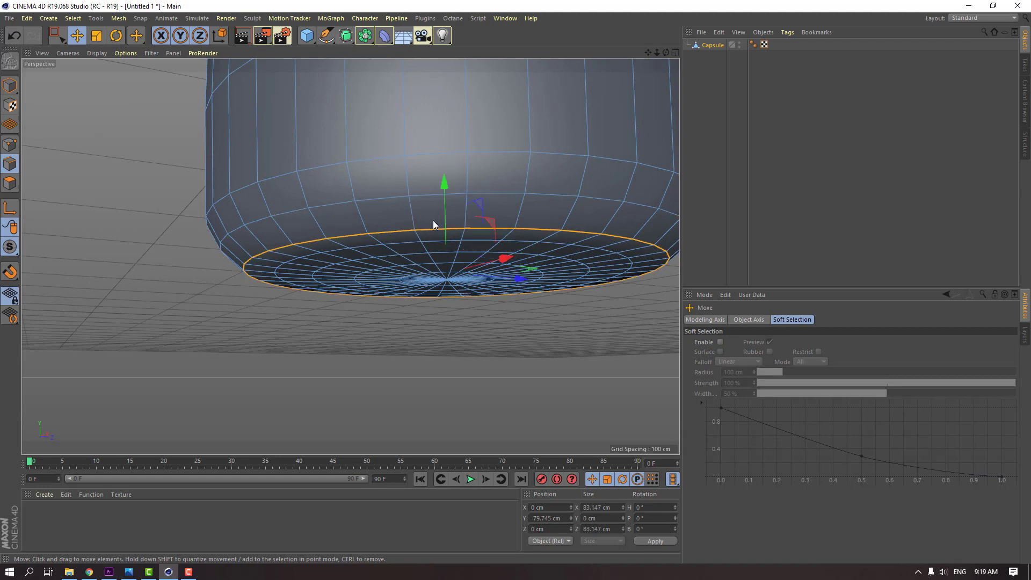
drag(442, 209, 444, 218)
double_click(436, 213)
double_click(424, 241)
scroll(464, 215, down, 5)
alt+drag(585, 173, 545, 234)
alt+middle_drag(543, 232, 327, 319)
scroll(327, 319, down, 4)
alt+drag(344, 243, 379, 246)
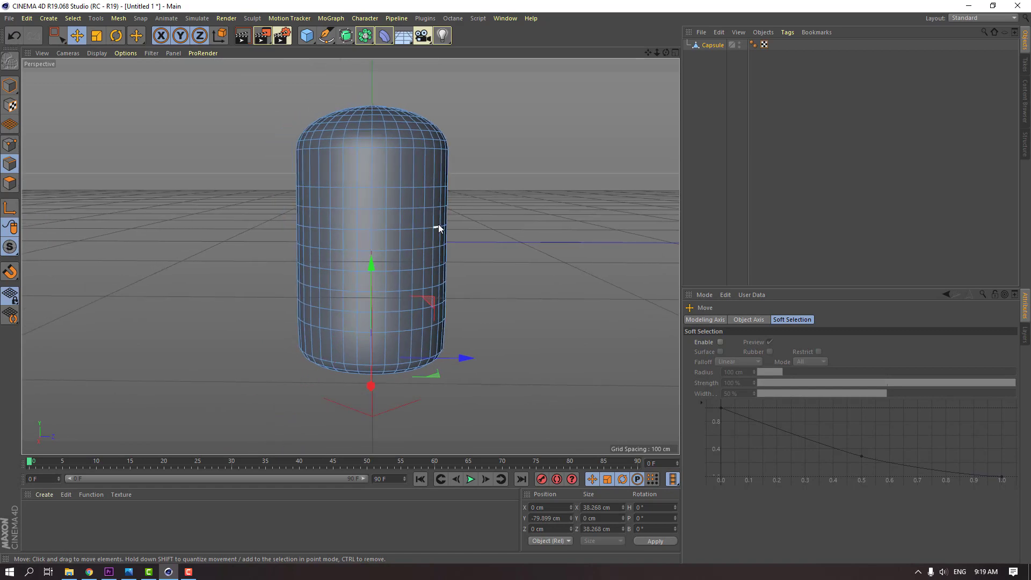
Add a Subdivision Surface object and drag the Capsule under it.
click(15, 84)
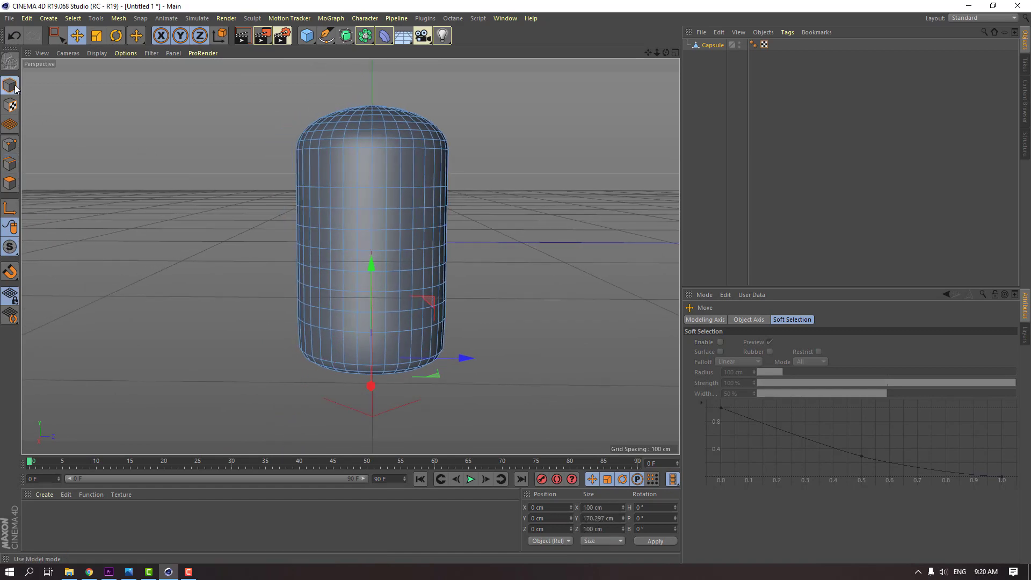
alt+middle_drag(480, 177, 459, 183)
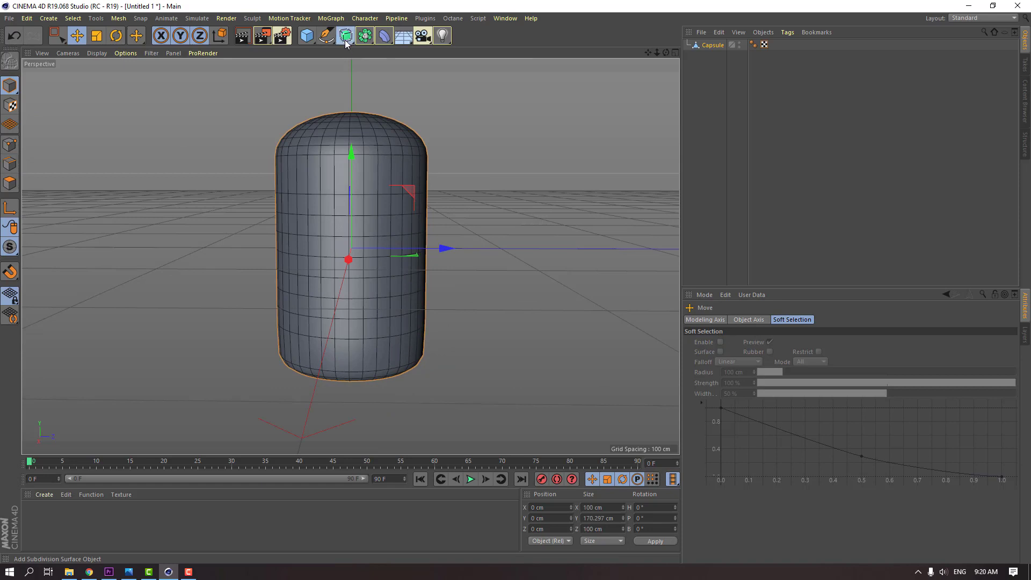
drag(347, 43, 379, 59)
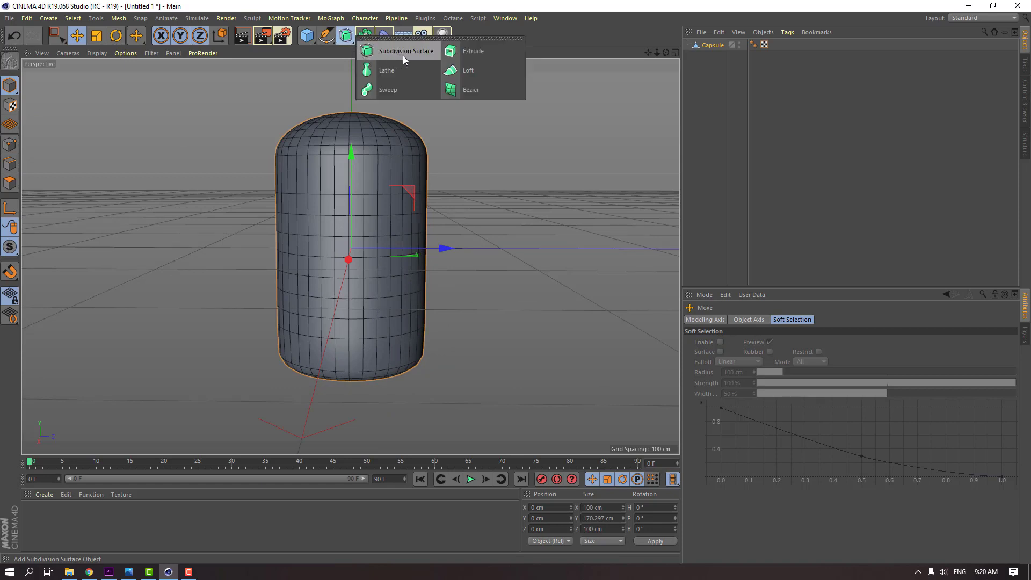
click(403, 56)
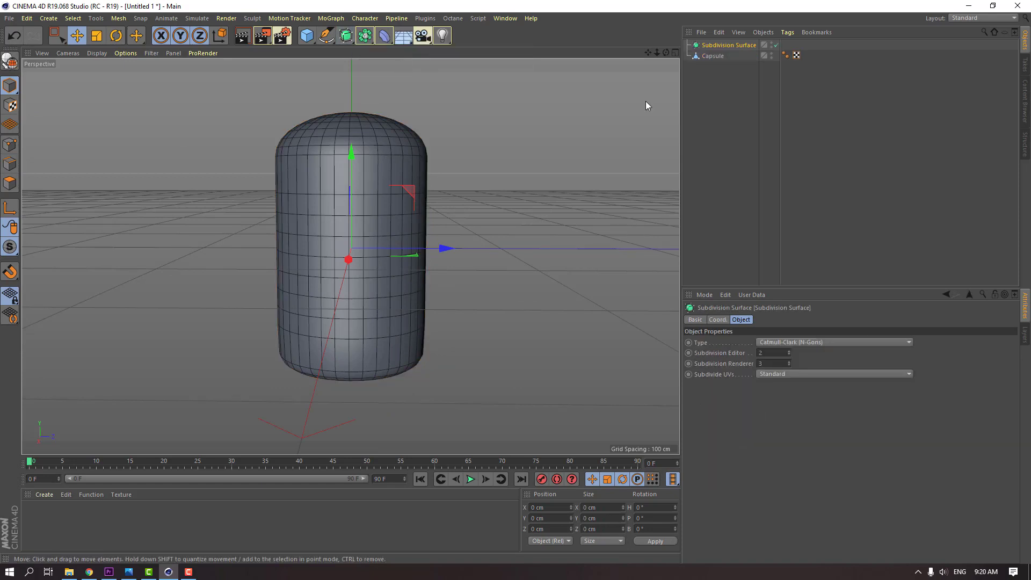
click(714, 56)
drag(717, 57, 723, 46)
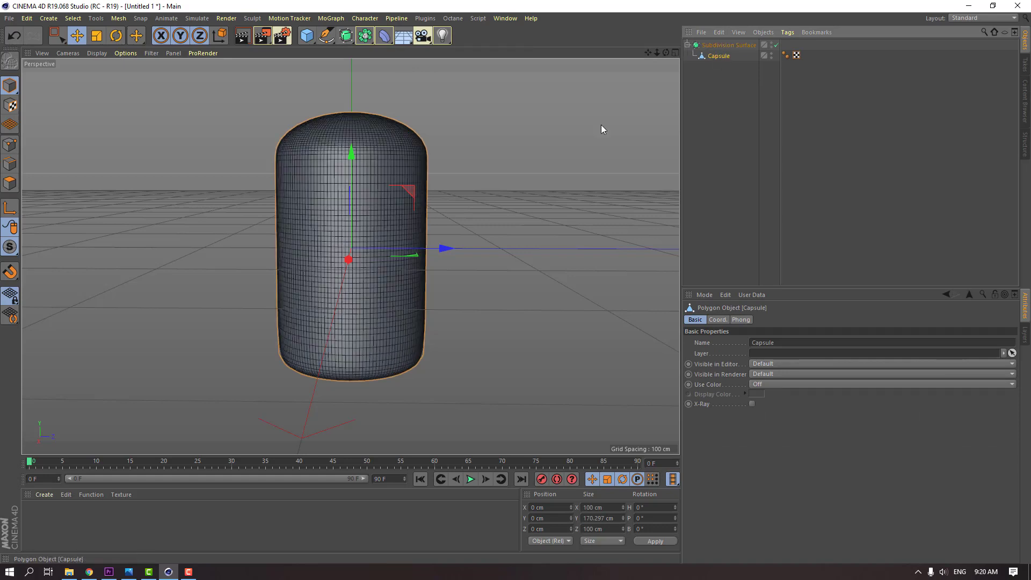
Disable the Subdivision Surface so only the coarse capsule cage shows.
click(141, 100)
alt+drag(277, 358, 385, 209)
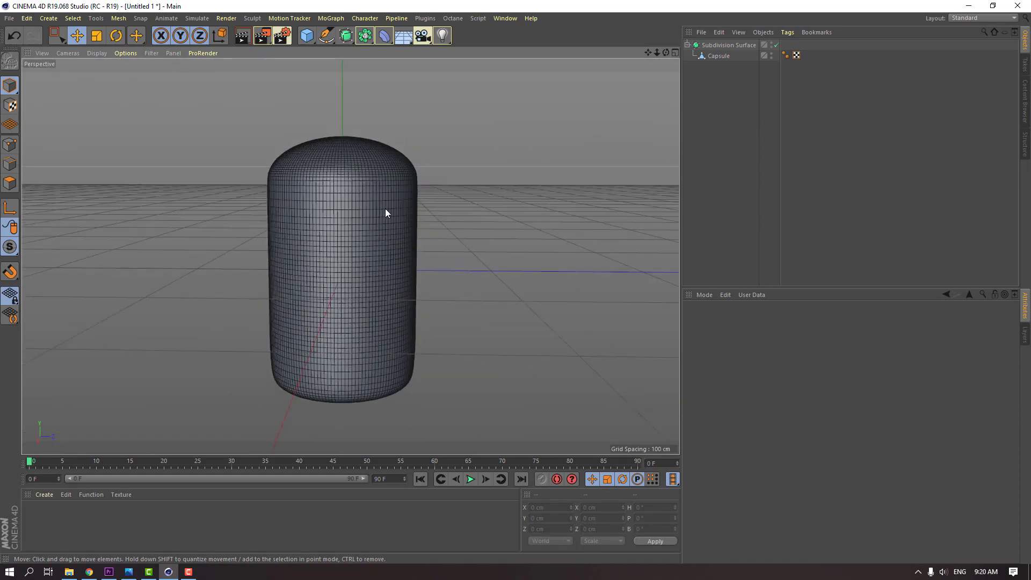
alt+right_drag(364, 270, 388, 262)
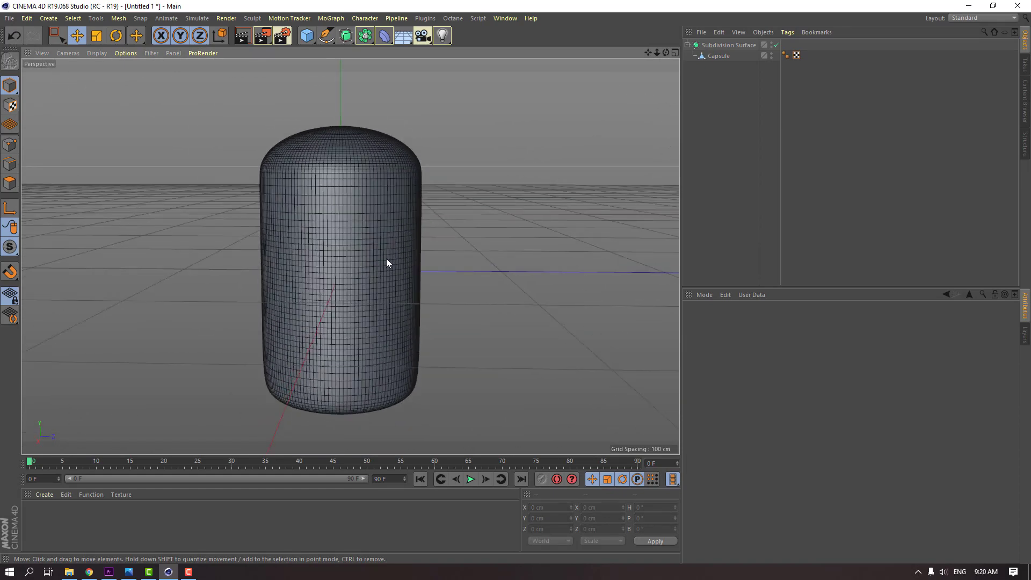
click(776, 45)
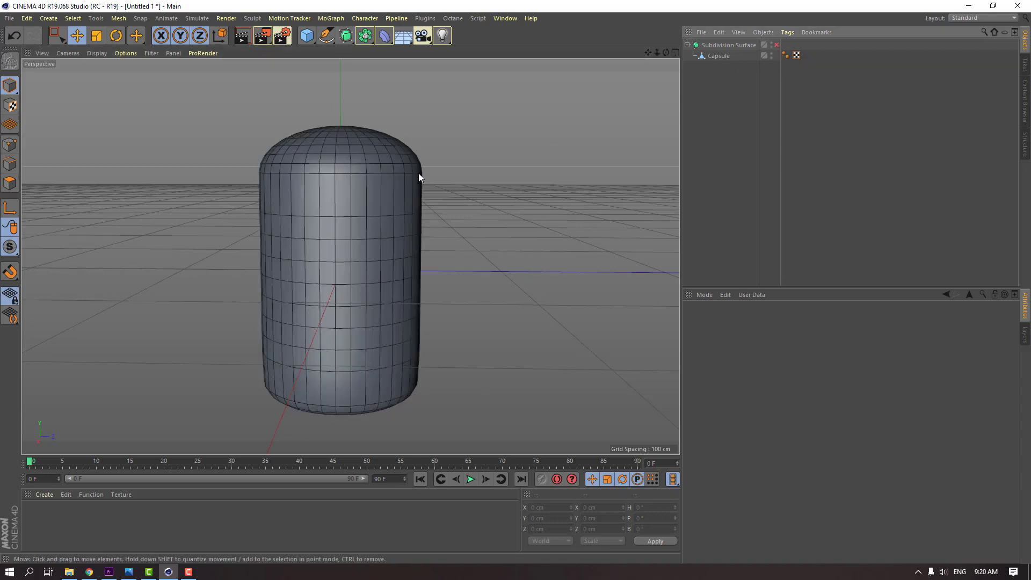
scroll(368, 168, up, 2)
alt+middle_drag(367, 165, 373, 183)
alt+right_drag(373, 183, 427, 180)
alt+middle_drag(427, 180, 435, 198)
alt+drag(435, 199, 489, 218)
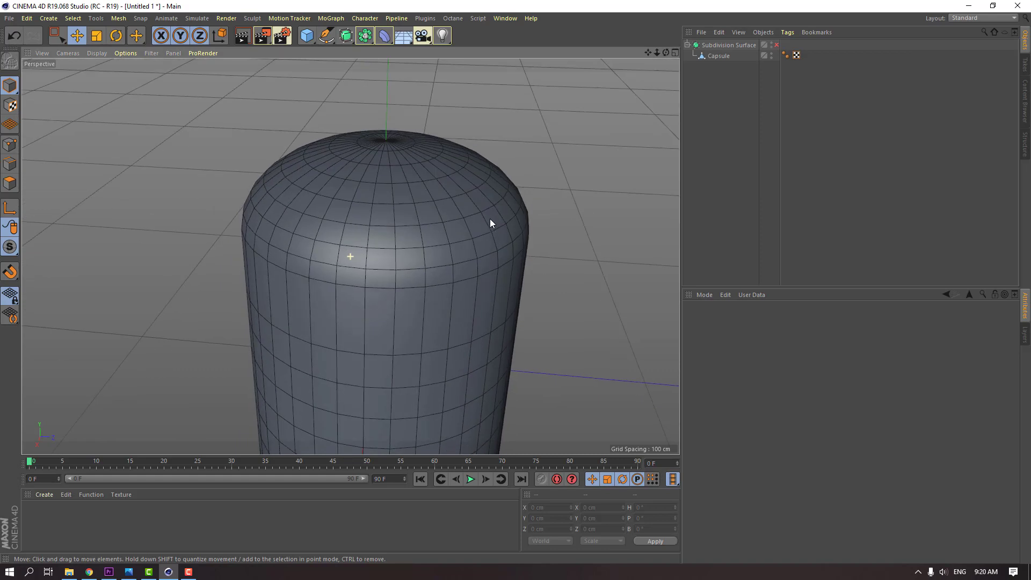
In Polygon mode, Loop Select the Capsule's two innermost top cap polygon rings.
click(720, 57)
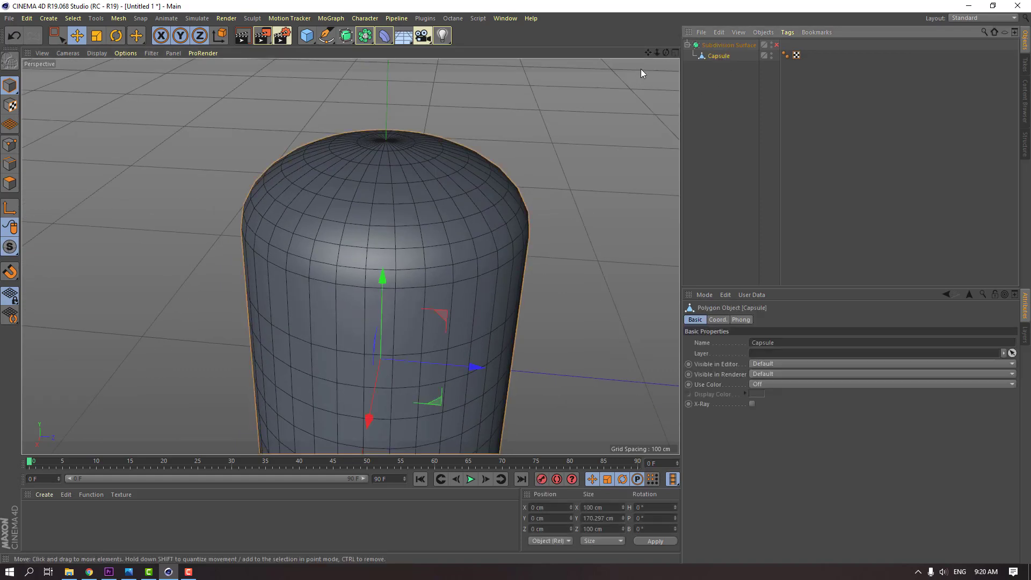
click(11, 184)
alt+right_drag(365, 172, 453, 136)
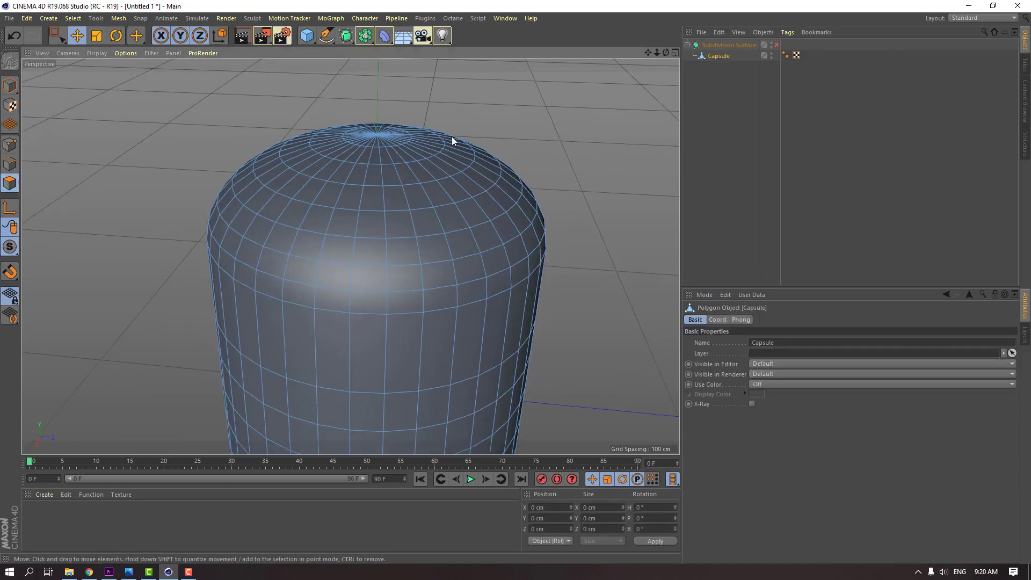
alt+drag(383, 152, 379, 194)
scroll(381, 153, up, 2)
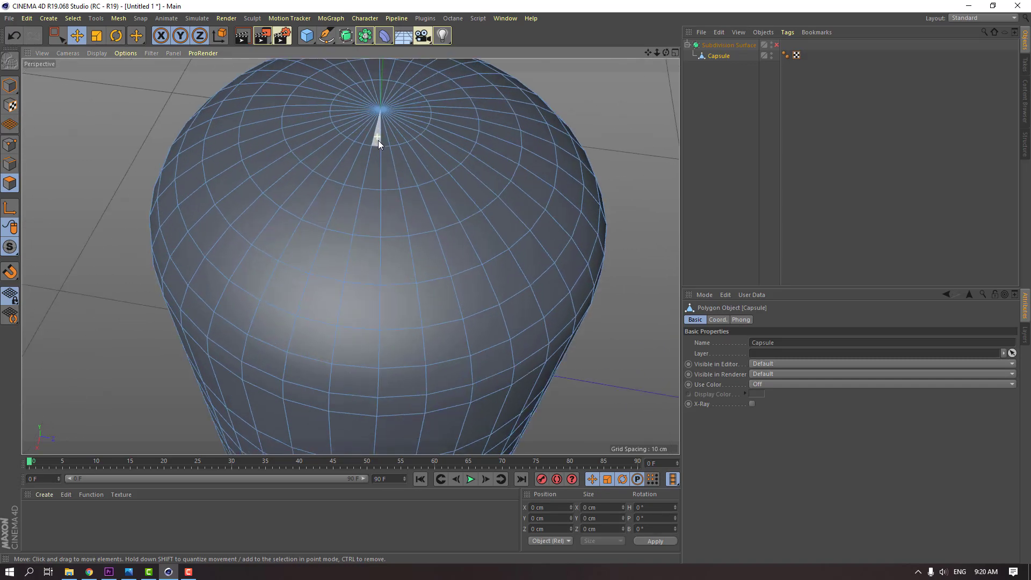
click(377, 140)
click(73, 18)
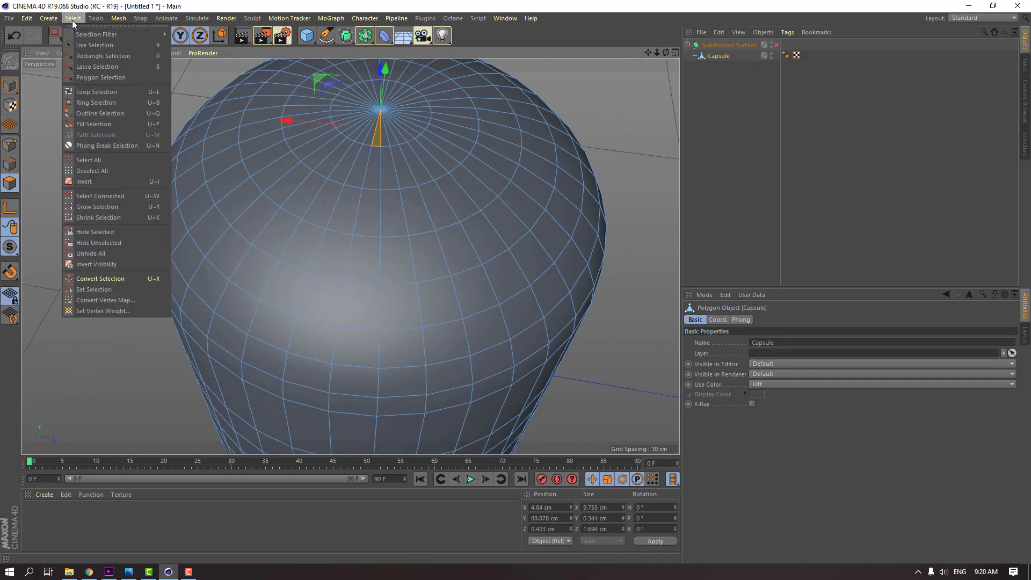
click(94, 92)
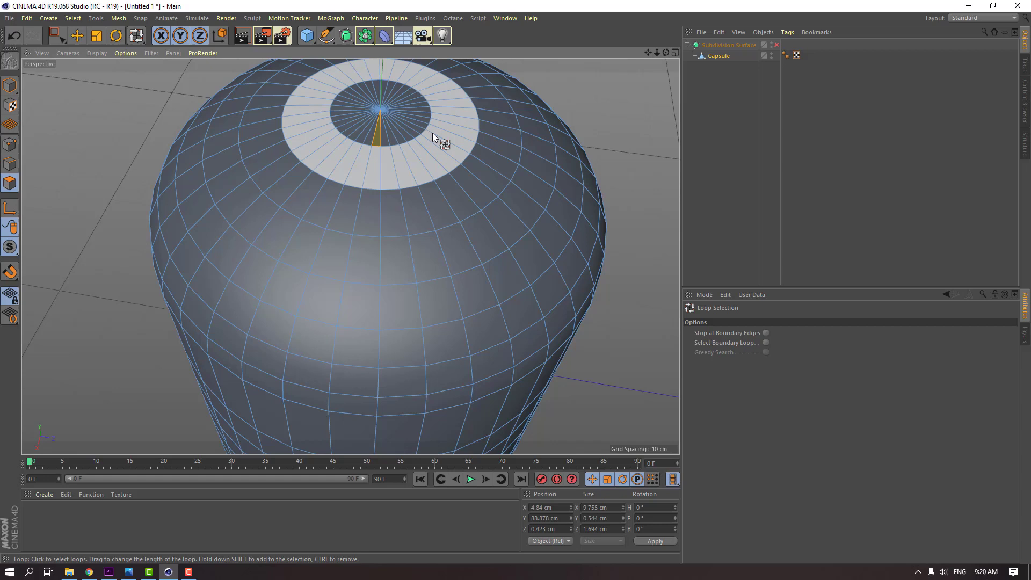
click(383, 142)
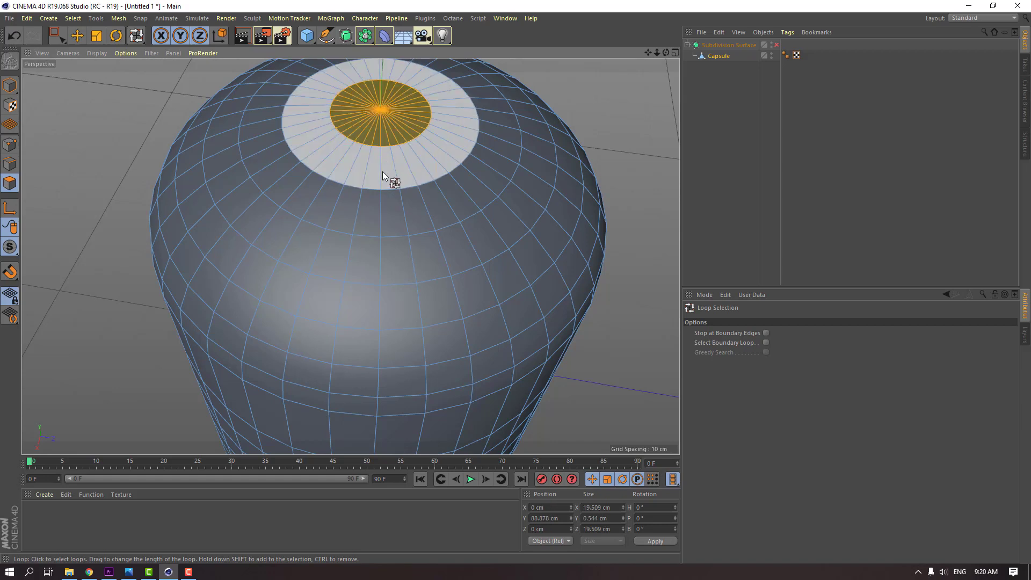
shift+click(386, 171)
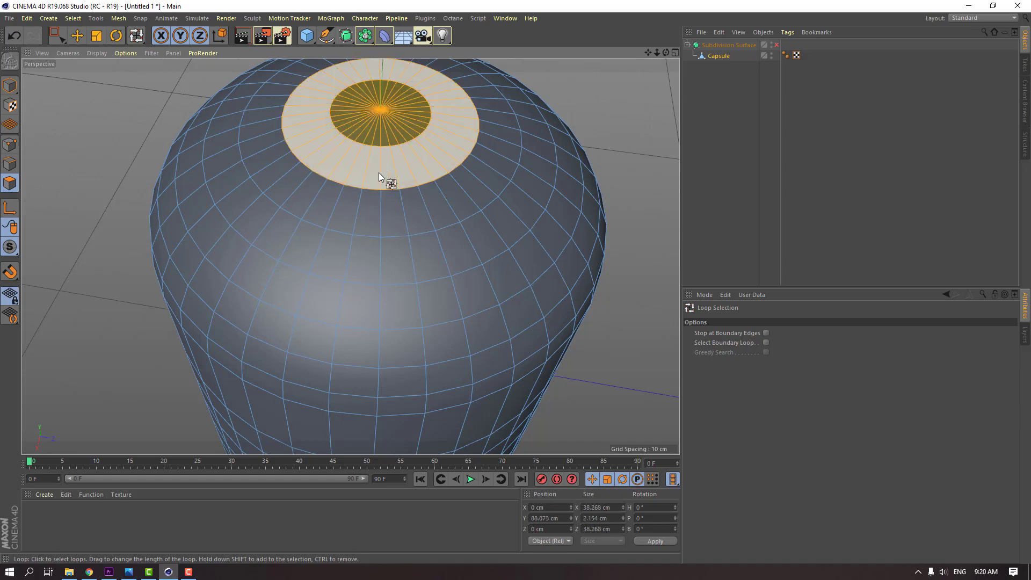
alt+right_drag(293, 195, 241, 240)
alt+drag(232, 230, 220, 166)
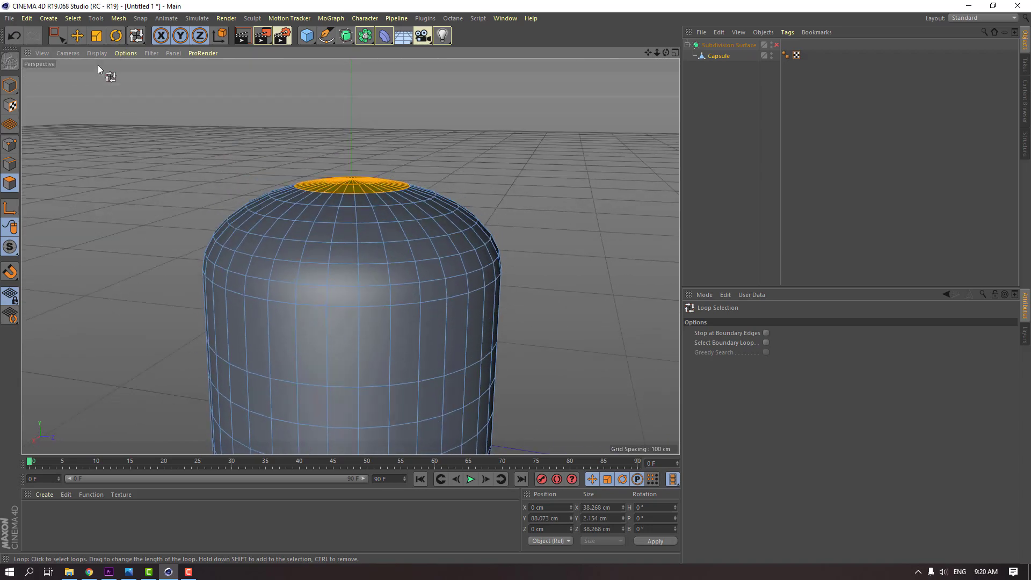
Move the selected cap rings up about 20 cm along Y to form a narrow neck.
click(78, 40)
alt+drag(394, 198, 280, 215)
drag(355, 154, 355, 97)
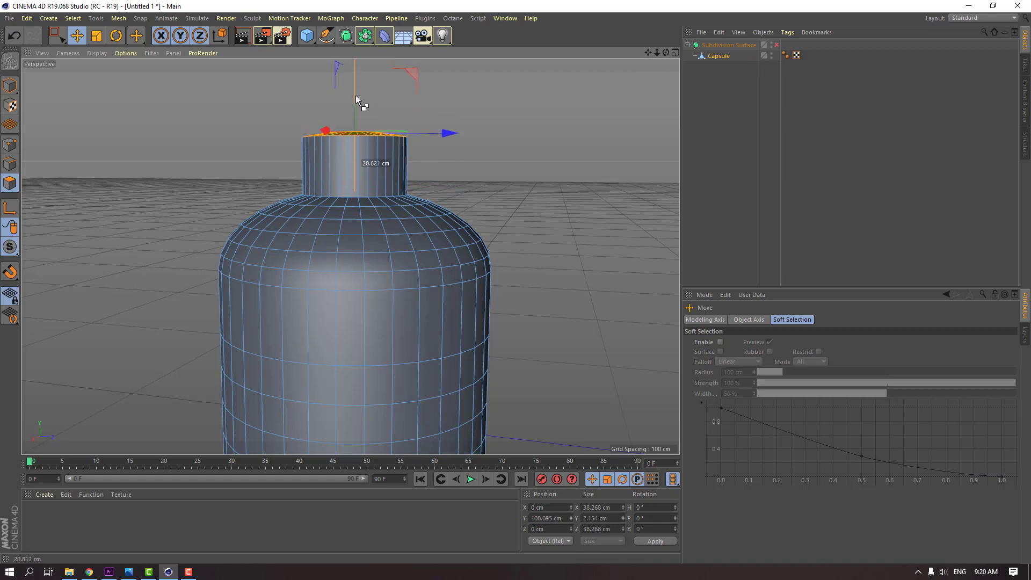
scroll(193, 249, down, 4)
alt+middle_drag(354, 349, 398, 255)
alt+drag(398, 254, 396, 264)
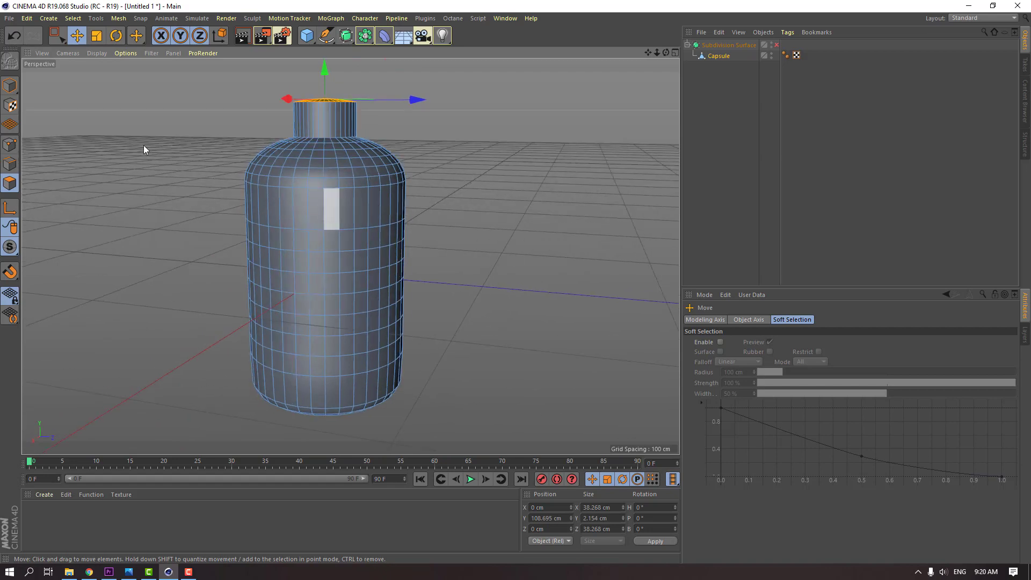
scroll(290, 106, up, 8)
alt+middle_drag(512, 164, 425, 168)
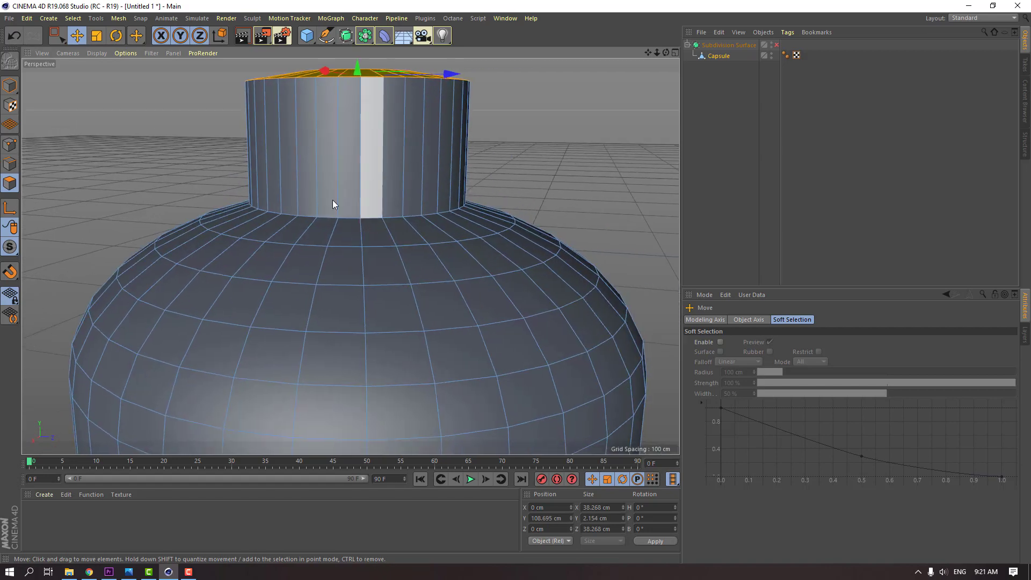
click(10, 164)
With Loop/Path Cut, add two horizontal edge loops around the neck.
right_click(127, 130)
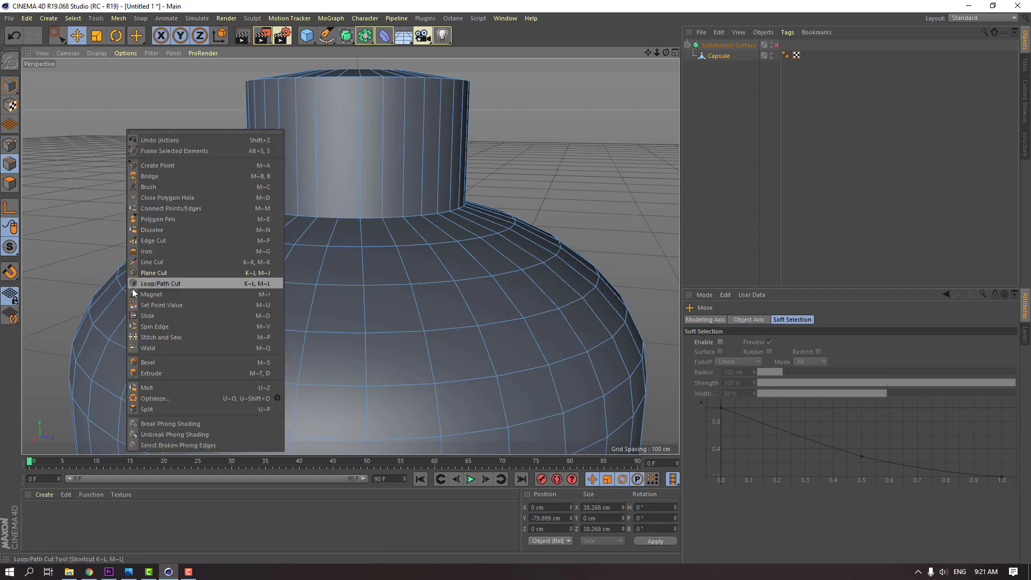
click(171, 287)
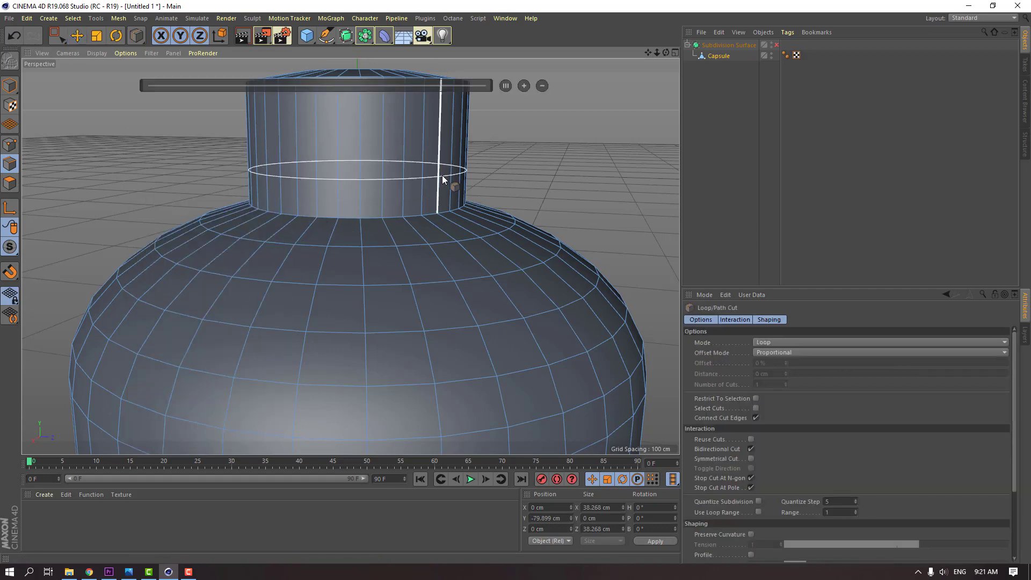
alt+drag(443, 175, 440, 154)
alt+drag(322, 194, 301, 193)
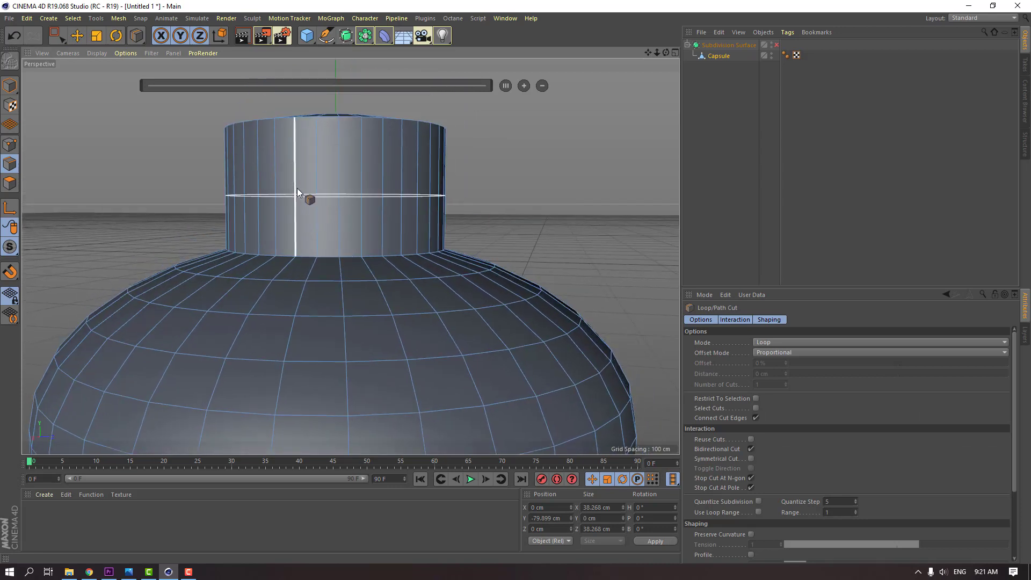
click(319, 163)
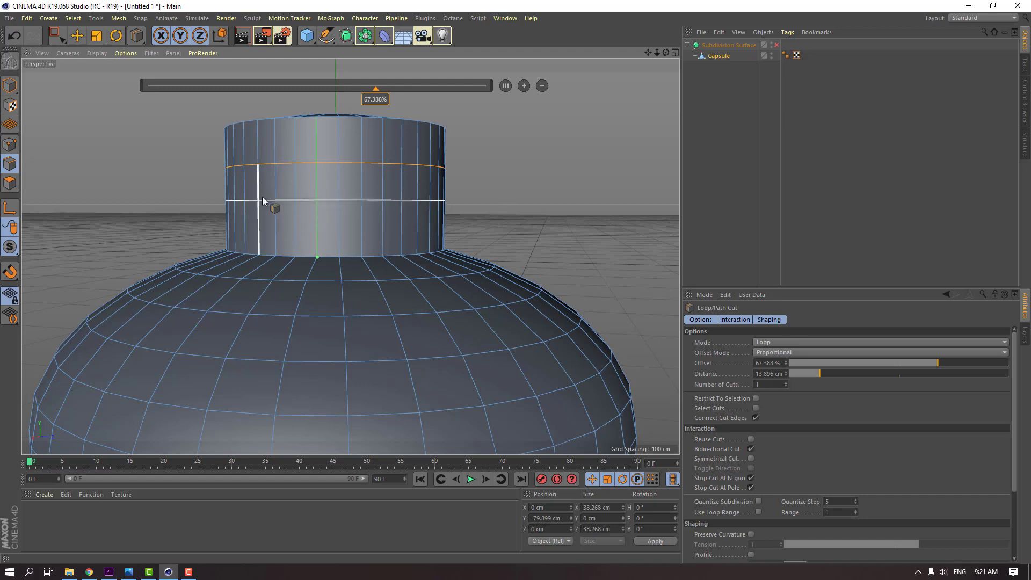
click(335, 178)
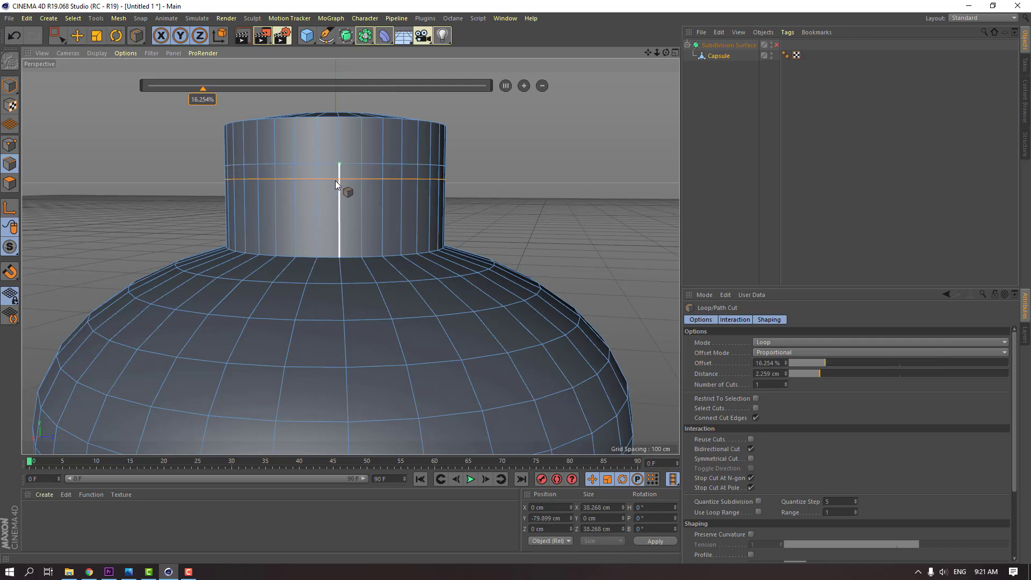
alt+drag(209, 189, 230, 193)
alt+drag(372, 171, 345, 182)
alt+right_drag(324, 144, 353, 151)
alt+drag(341, 168, 331, 183)
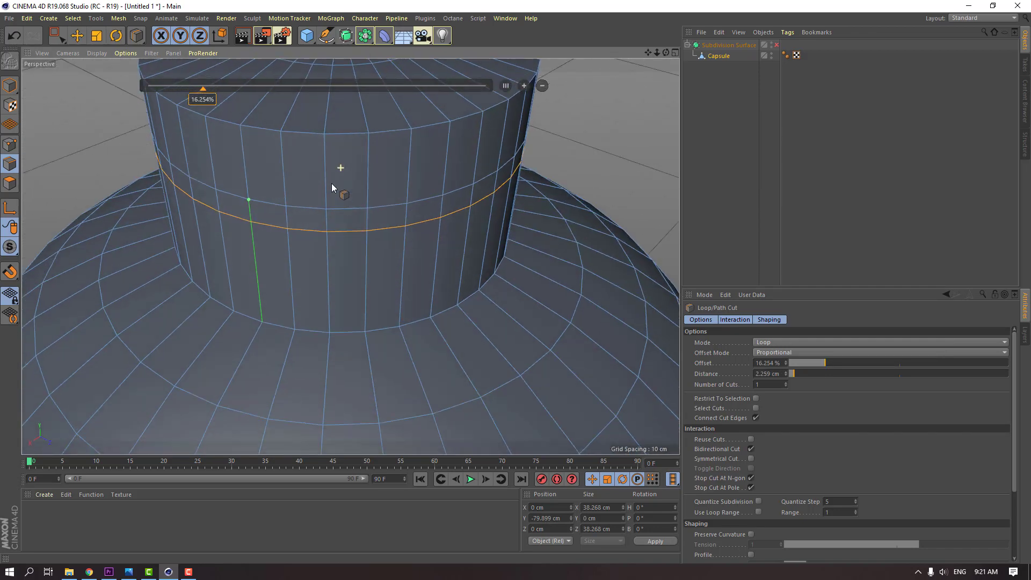
Cut two more edge loops at and just below the neck's top rim.
click(327, 132)
click(327, 150)
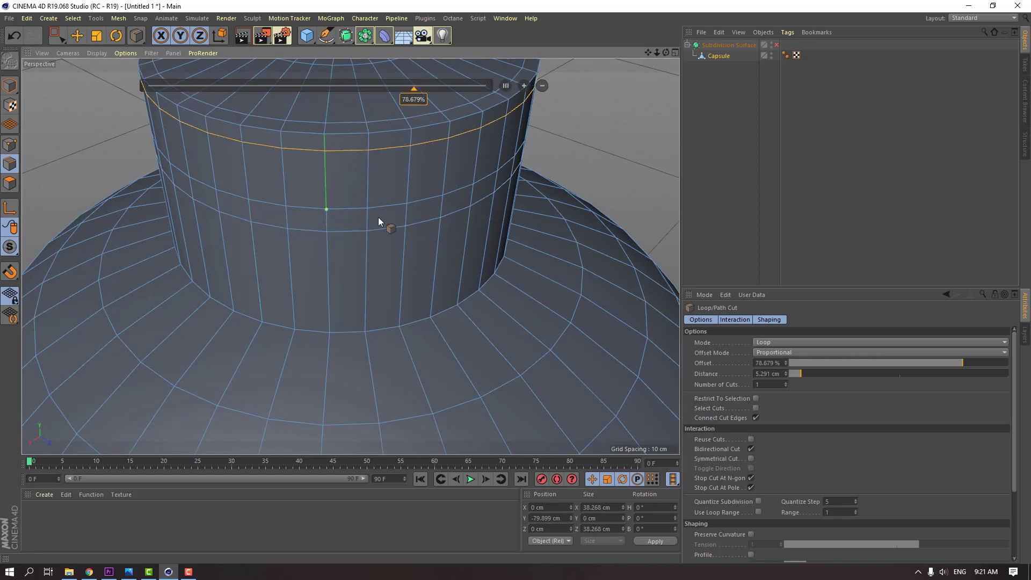
alt+middle_drag(378, 217, 372, 127)
alt+drag(303, 227, 320, 183)
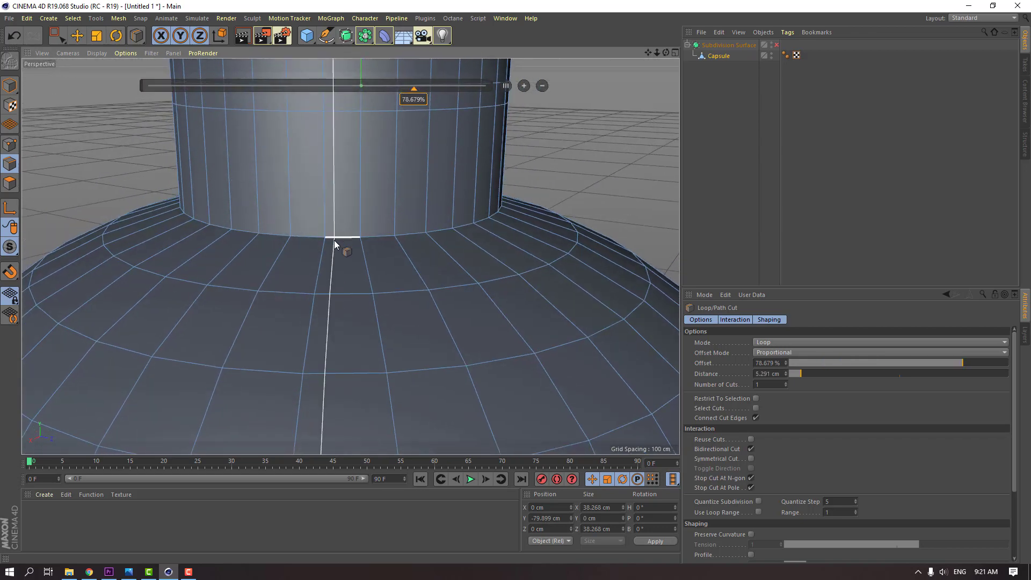
scroll(340, 242, down, 5)
Add an edge loop at the neck base and re-enable Subdivision Surface smoothing.
click(776, 46)
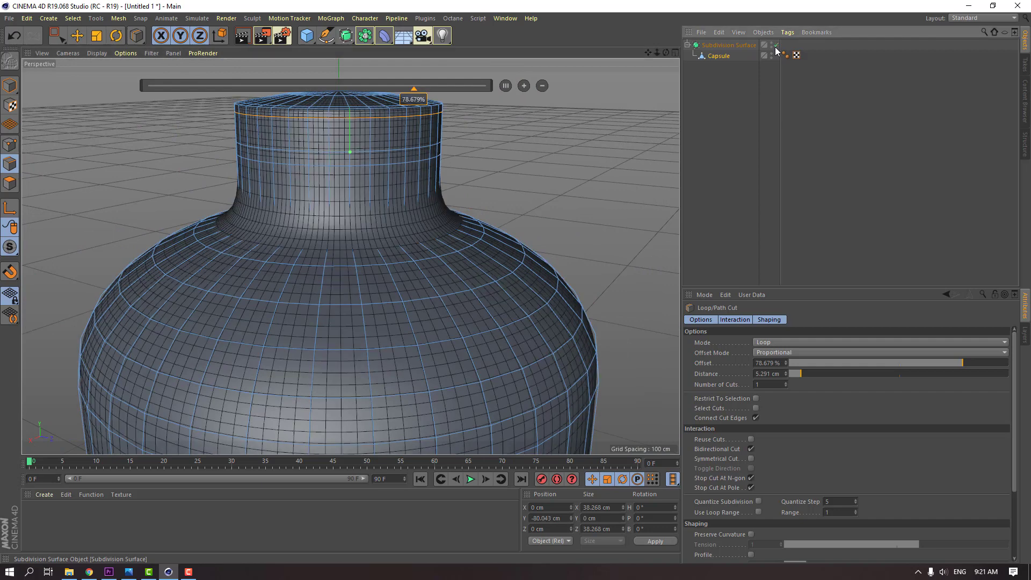
click(776, 48)
click(776, 47)
click(776, 47)
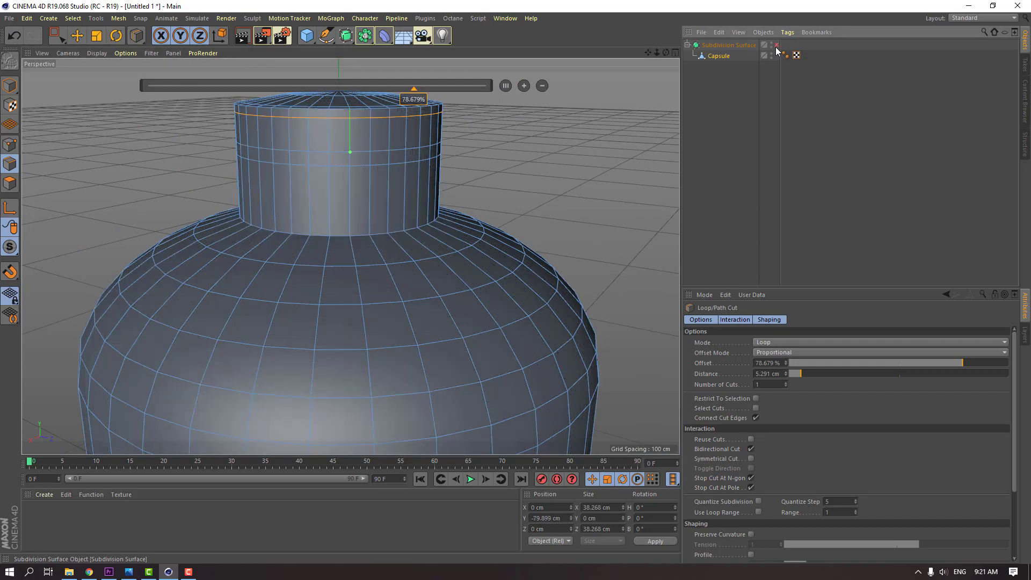
click(776, 47)
click(776, 47)
scroll(330, 230, up, 2)
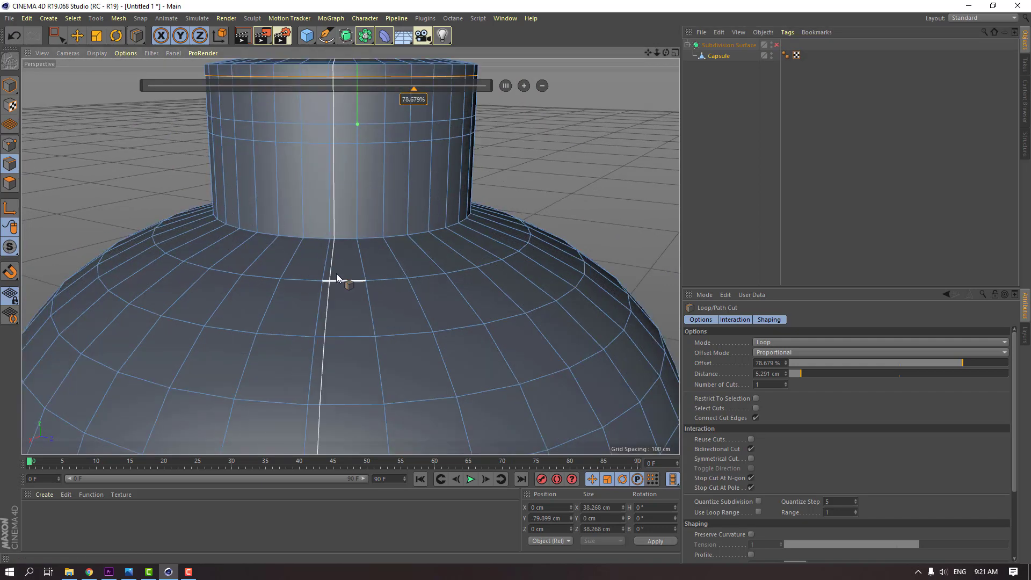
click(333, 246)
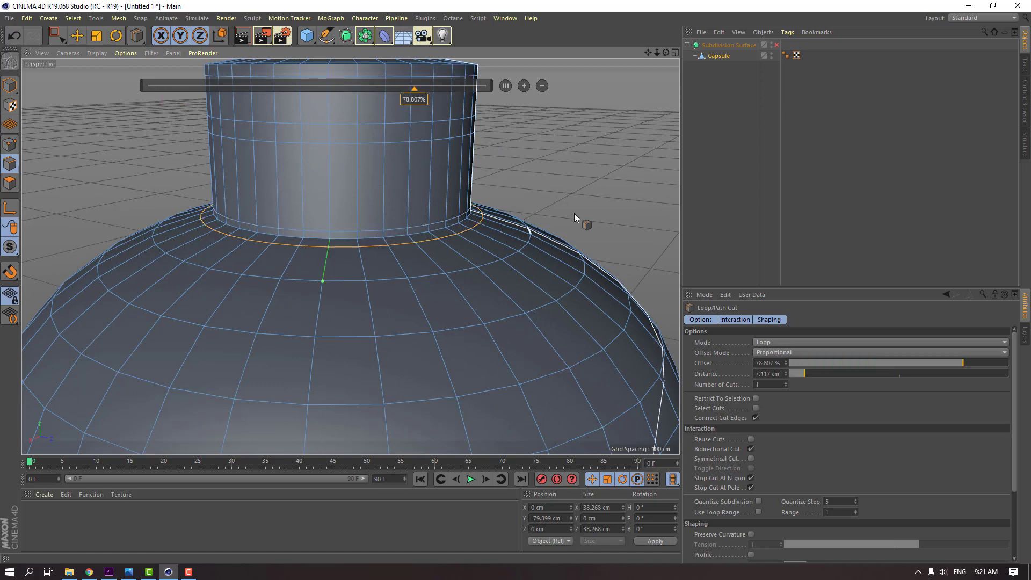
click(776, 45)
scroll(349, 229, down, 3)
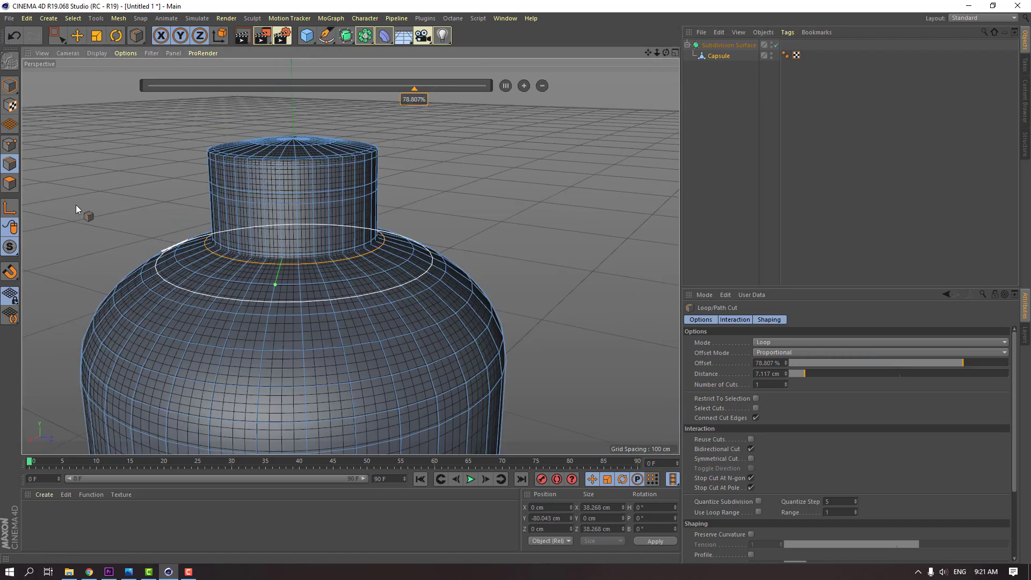
click(10, 91)
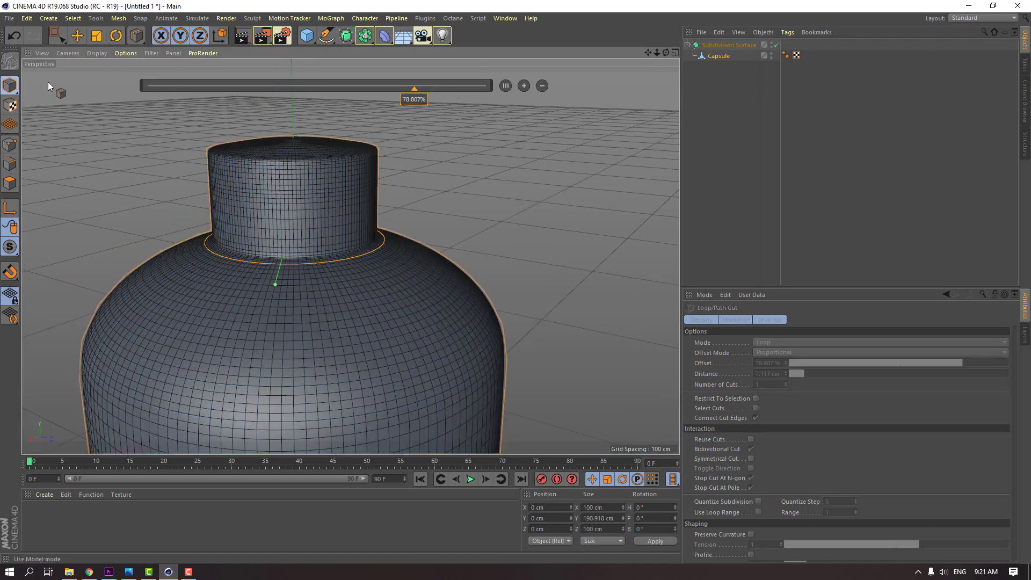
Reframe the view on the neck and turn off the Subdivision Surface.
click(84, 37)
scroll(431, 312, down, 4)
alt+middle_drag(299, 312, 320, 247)
scroll(321, 247, down, 2)
mouse_move(403, 286)
alt+mouse_down()
mouse_move(402, 258)
mouse_move(388, 292)
alt+mouse_up()
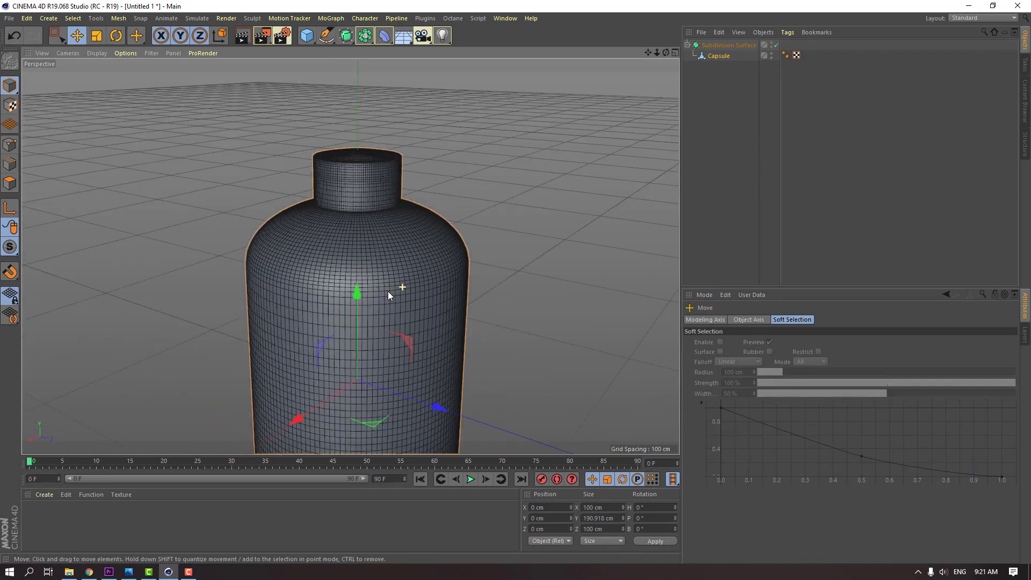
scroll(343, 208, up, 6)
alt+middle_drag(361, 204, 351, 257)
scroll(351, 257, up, 2)
alt+middle_drag(448, 228, 431, 265)
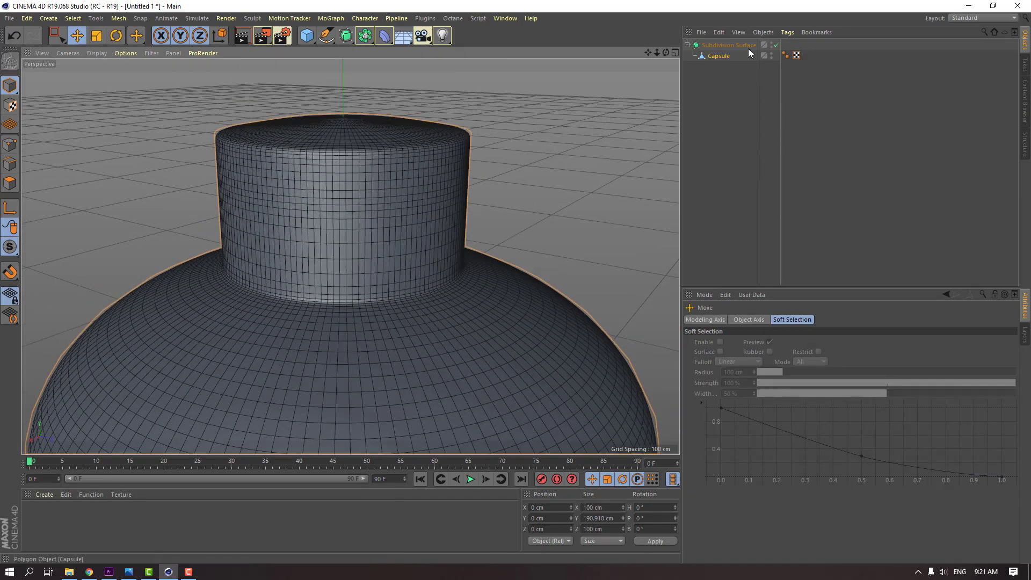
click(777, 46)
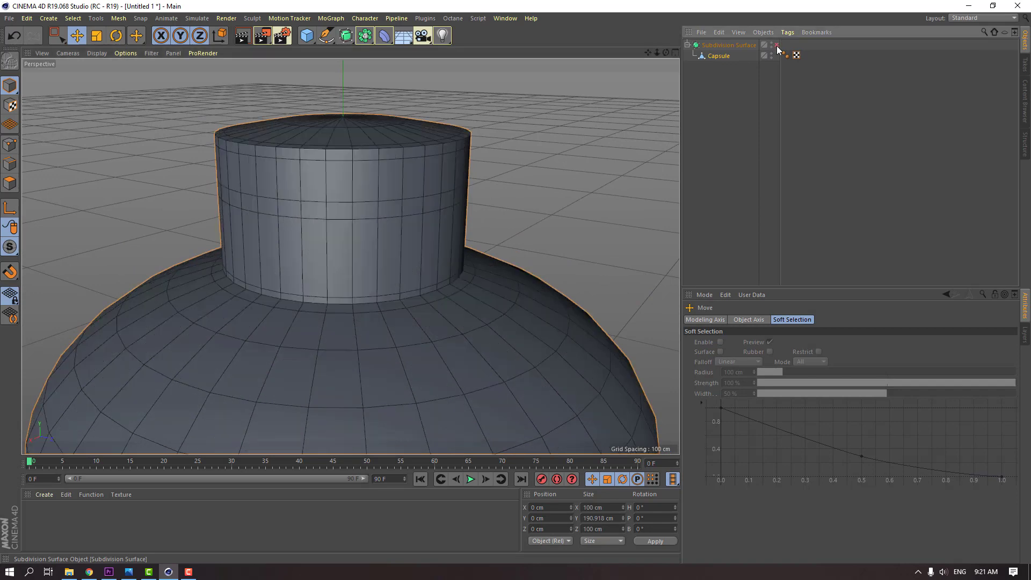
Select the Capsule and Loop Select the polygon ring around the middle of the neck.
click(719, 73)
click(718, 56)
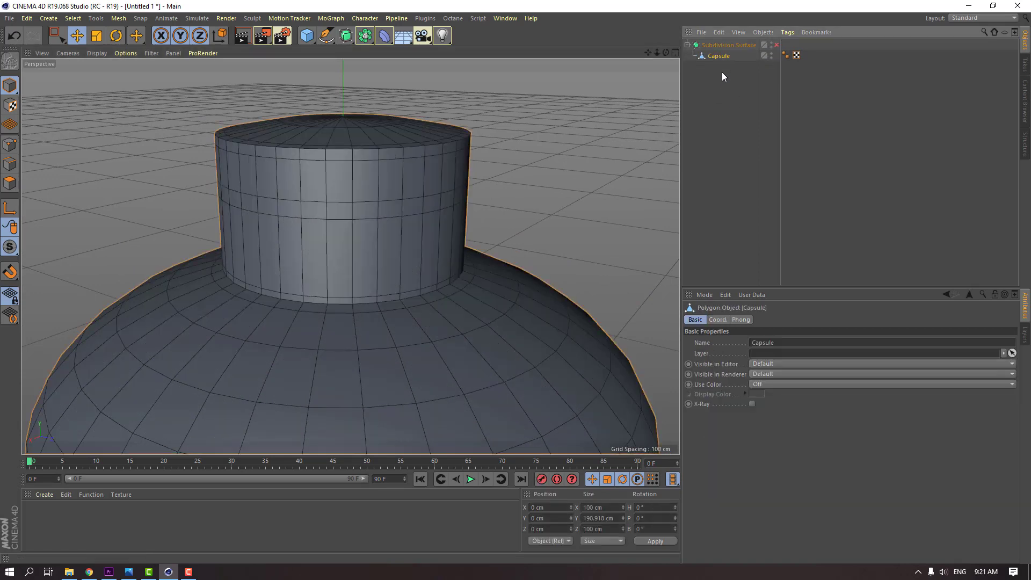
click(9, 184)
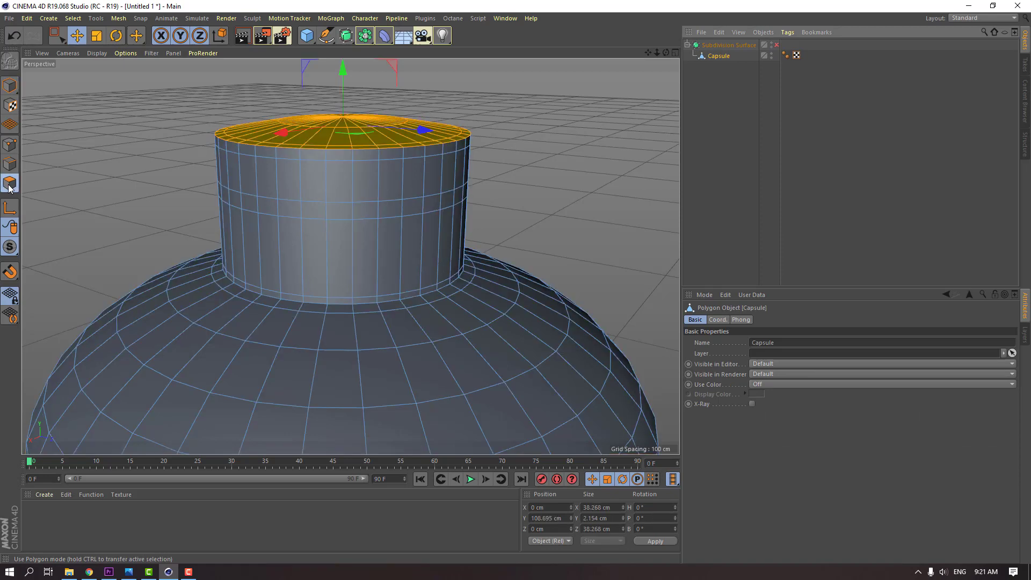
click(336, 211)
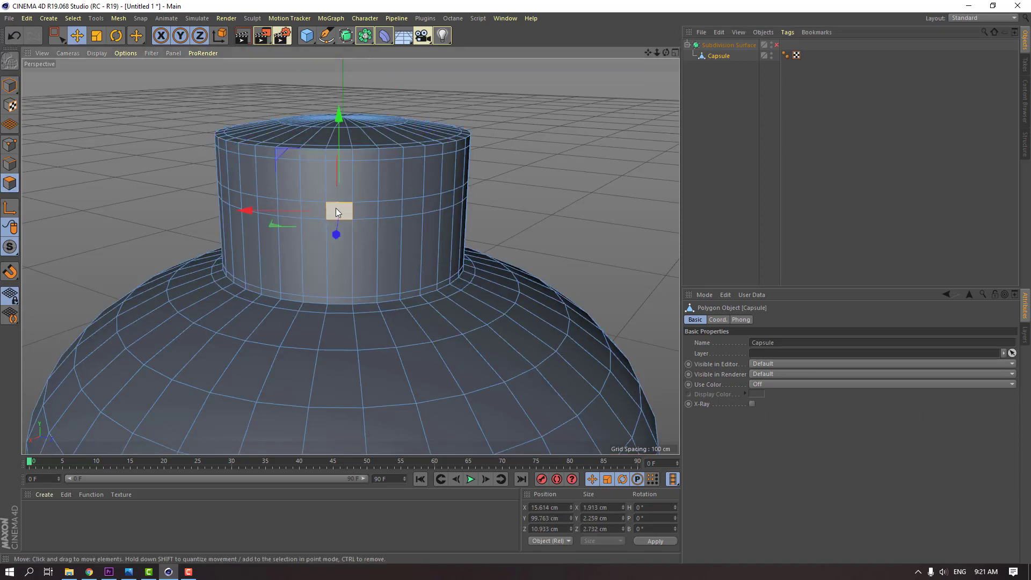
click(73, 18)
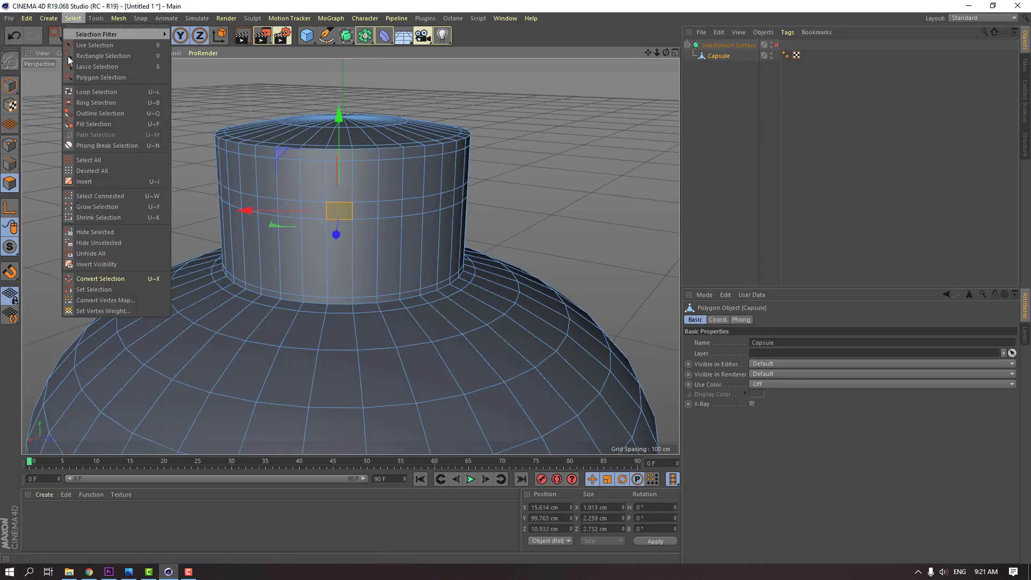
click(87, 91)
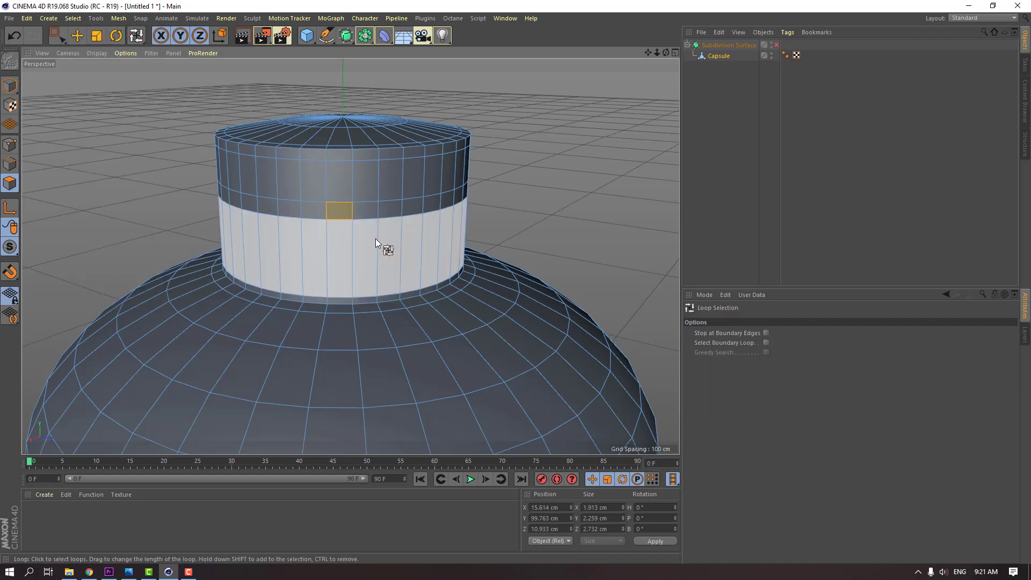
click(386, 211)
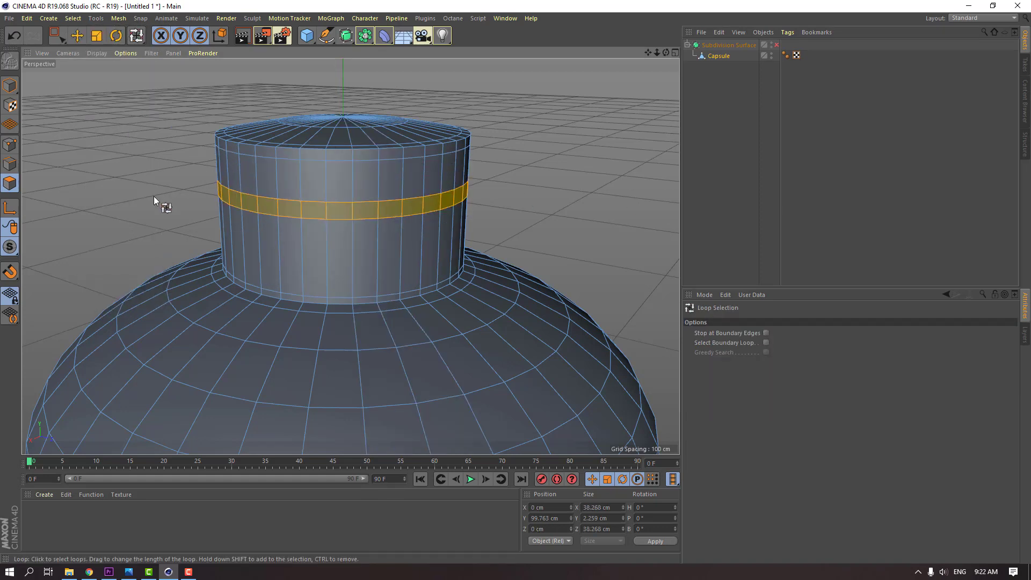
click(72, 37)
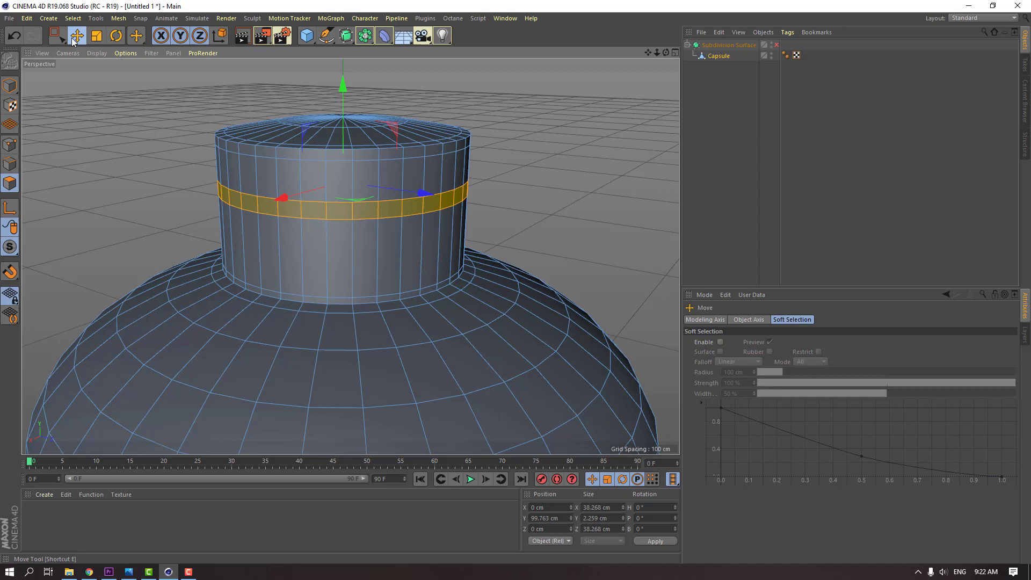
Extrude the selected neck polygon ring outward by about 1.54 cm to form a lip.
right_click(94, 141)
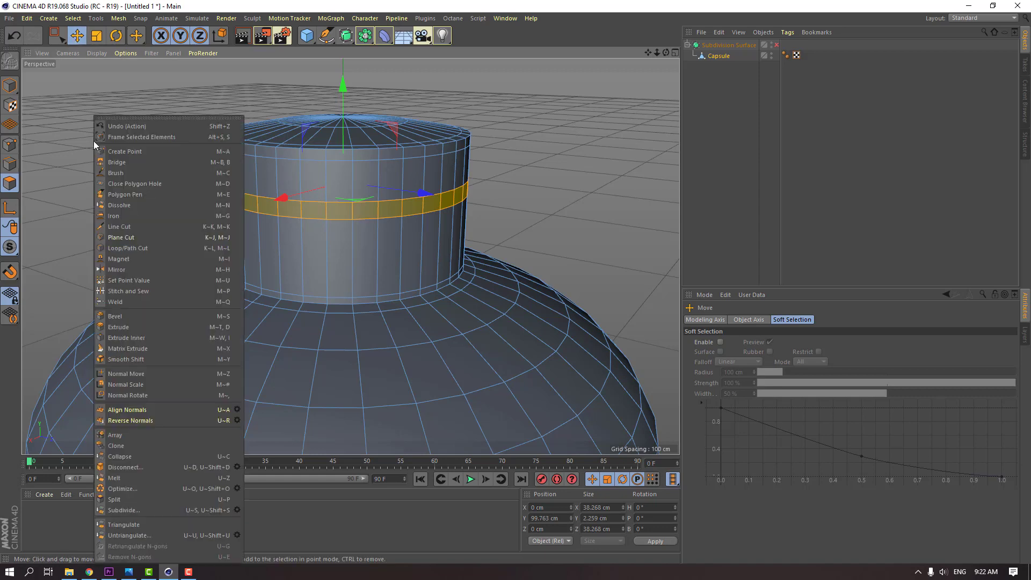
click(124, 328)
alt+right_drag(324, 235, 374, 240)
alt+drag(340, 216, 234, 246)
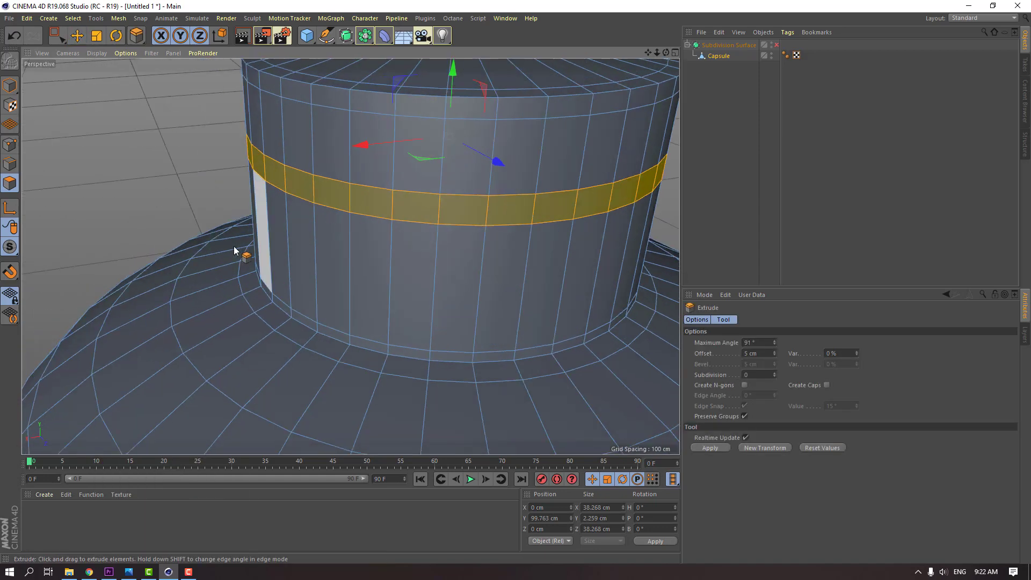
drag(325, 201, 457, 132)
Toggle Subdivision Surface on and back off to inspect the new lip from below.
scroll(292, 216, down, 3)
scroll(296, 222, down, 2)
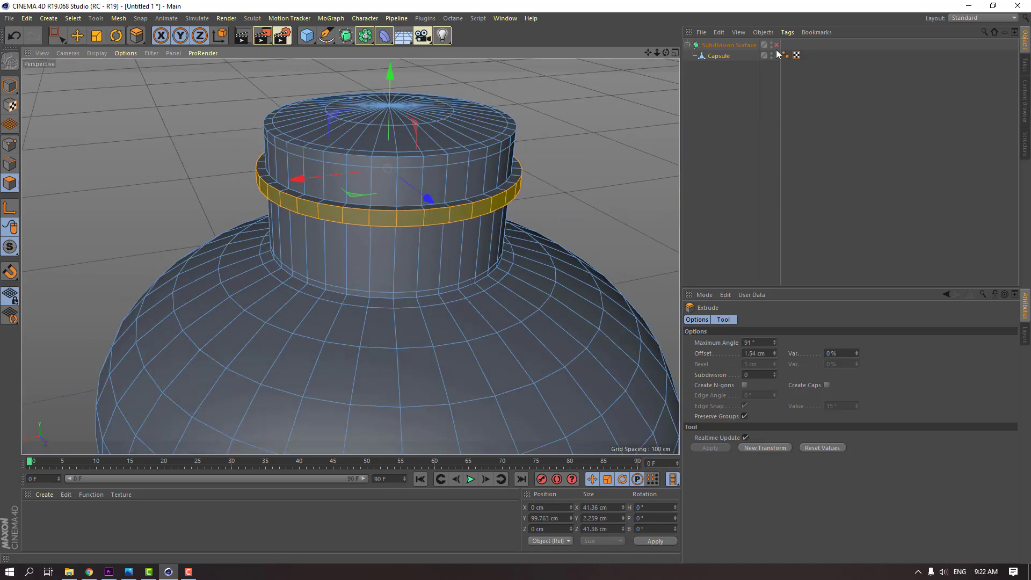
click(777, 45)
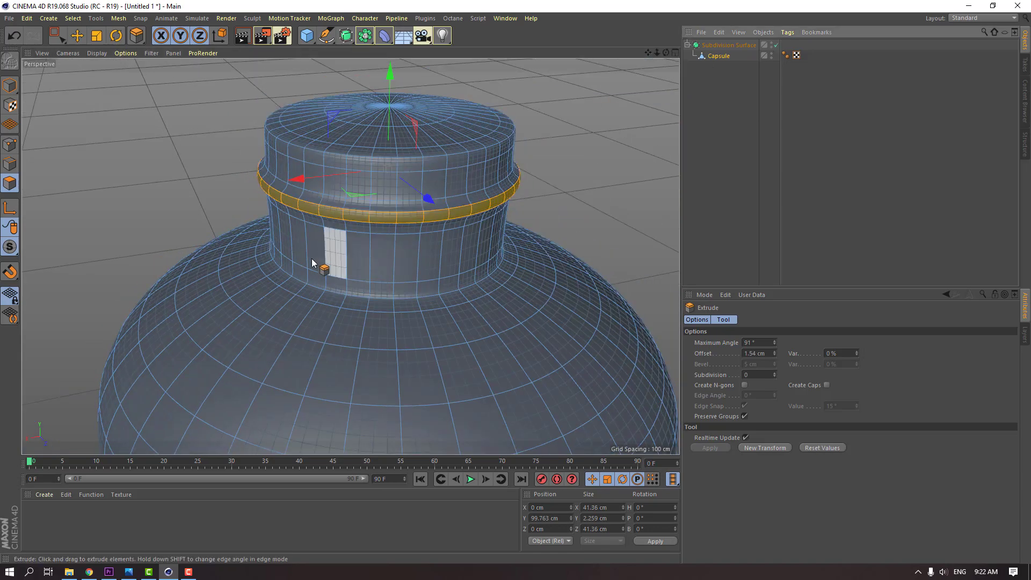
scroll(314, 260, down, 2)
alt+drag(233, 271, 204, 262)
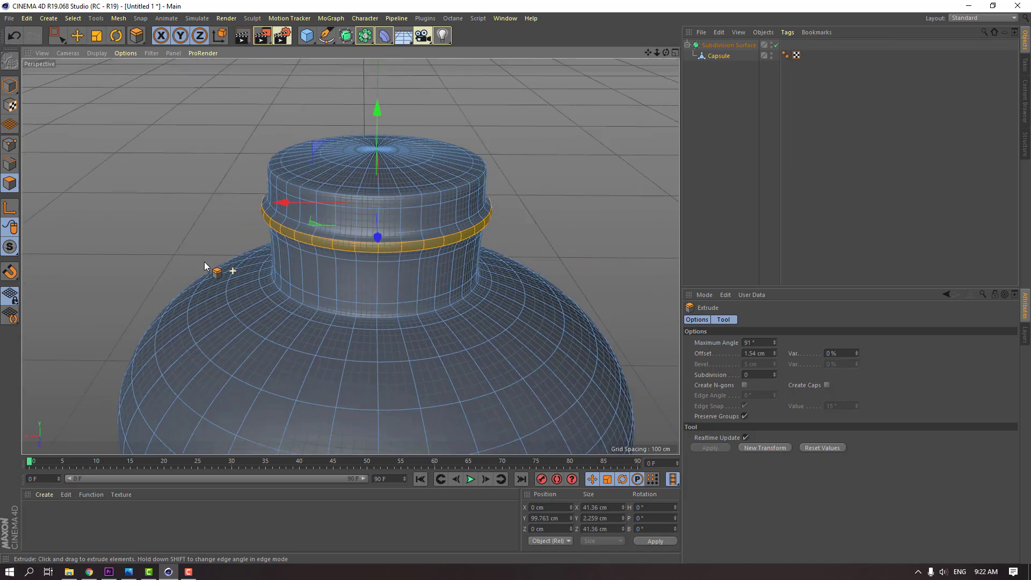
scroll(395, 179, up, 3)
click(776, 45)
scroll(305, 266, up, 3)
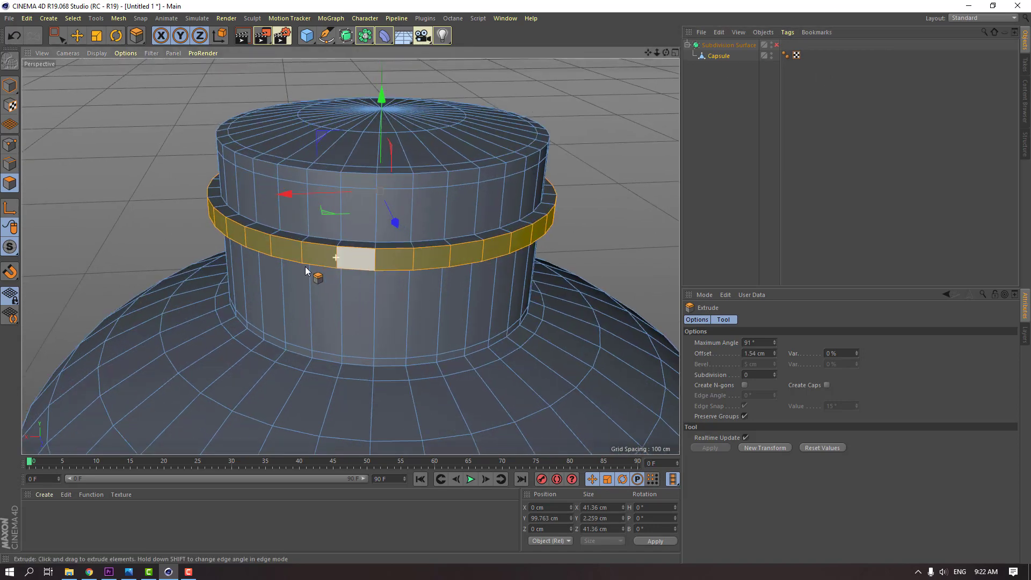
click(4, 167)
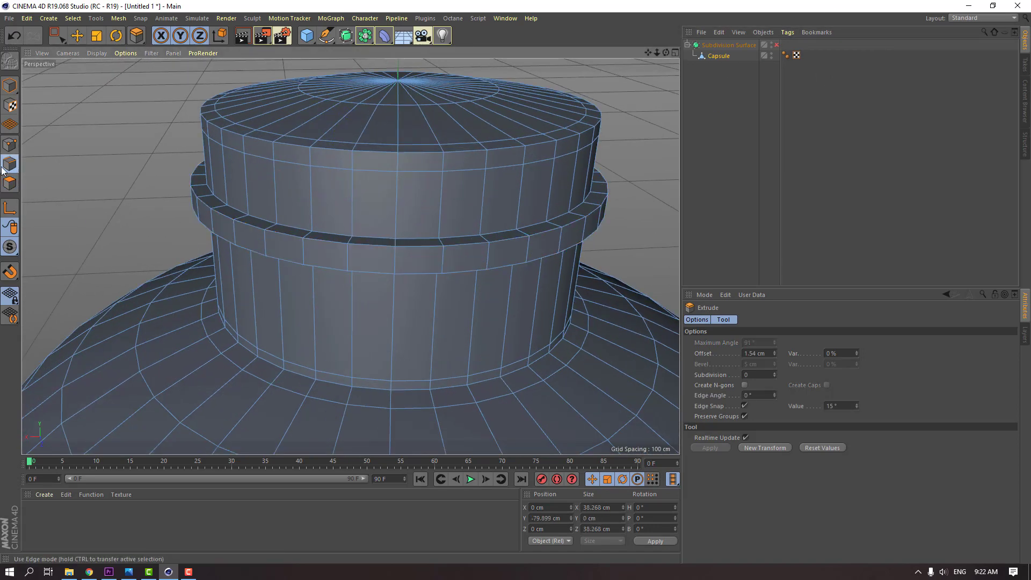
Use Loop/Path Cut to add a first edge loop along the neck lip.
right_click(76, 142)
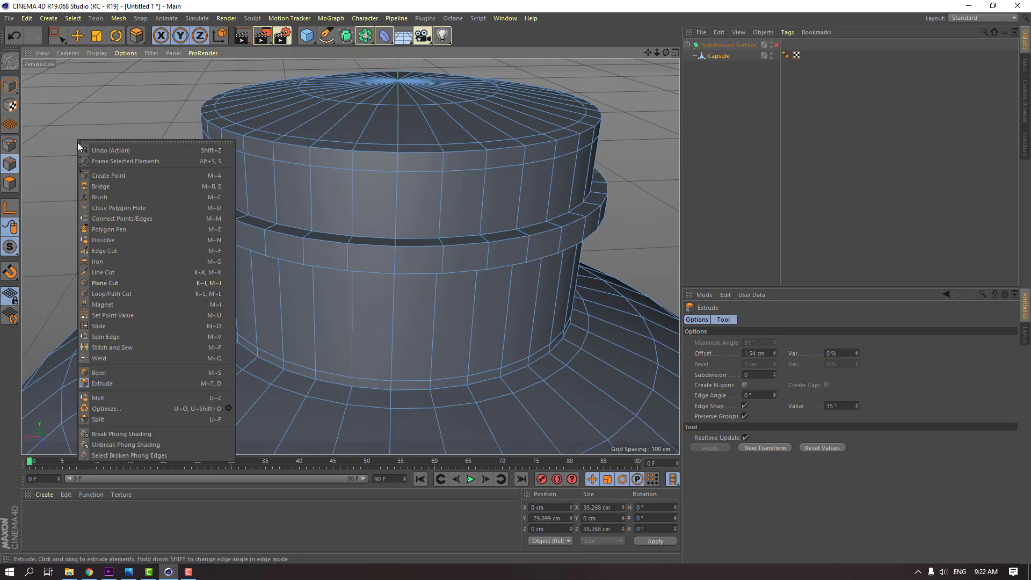
click(103, 295)
scroll(255, 234, up, 6)
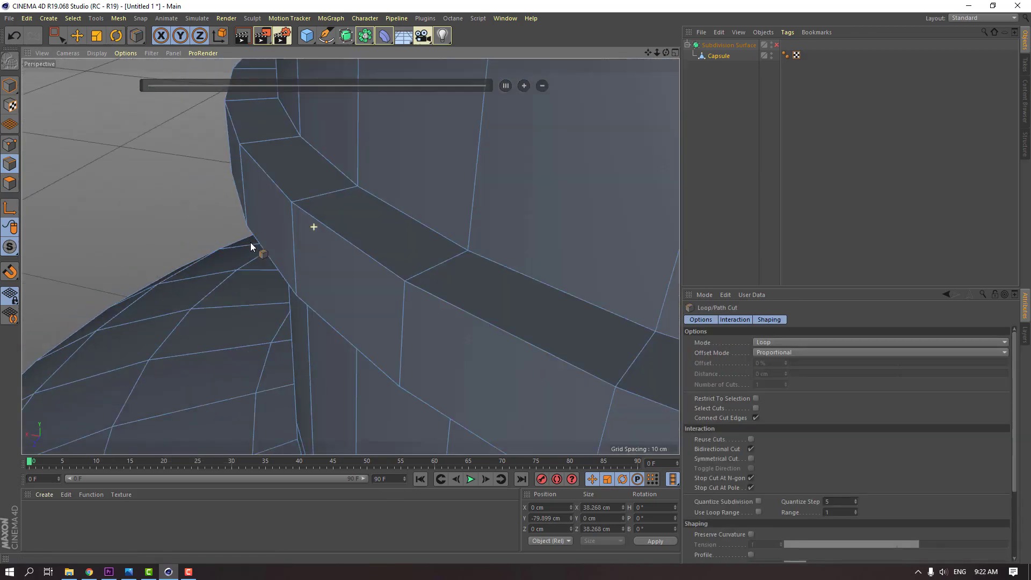
alt+drag(250, 242, 239, 248)
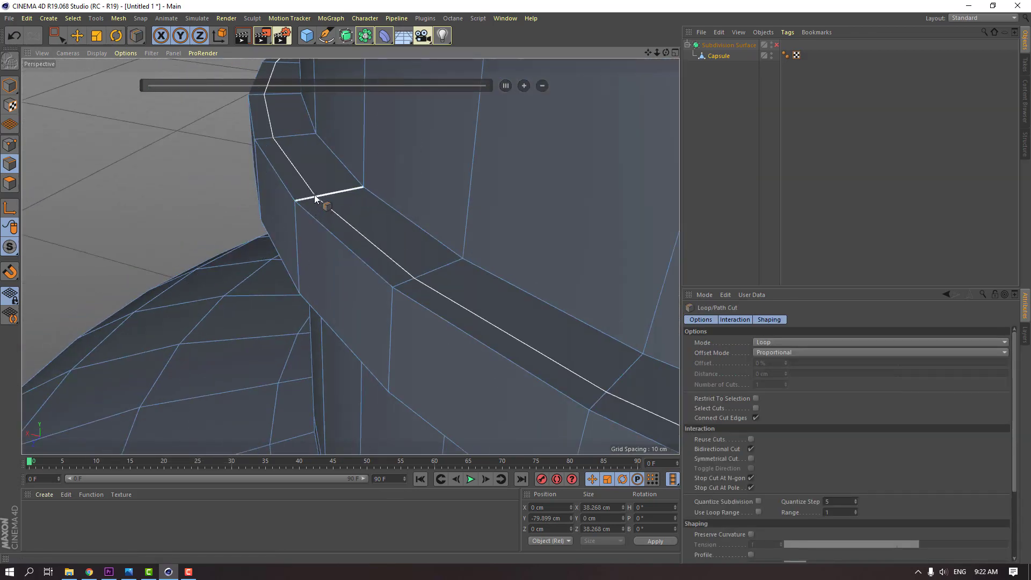
click(314, 194)
Add more lip edge loops at about 30% and 41.413%, then re-enable Subdivision Surface.
alt+drag(321, 285, 318, 313)
alt+drag(348, 185, 347, 136)
click(407, 316)
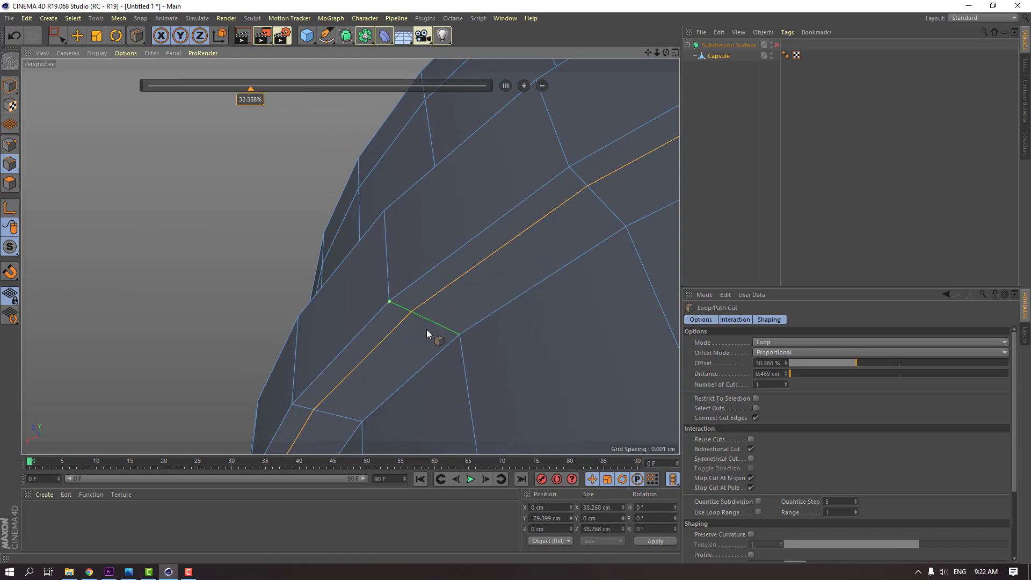
click(430, 326)
scroll(476, 301, down, 4)
alt+drag(479, 184, 497, 329)
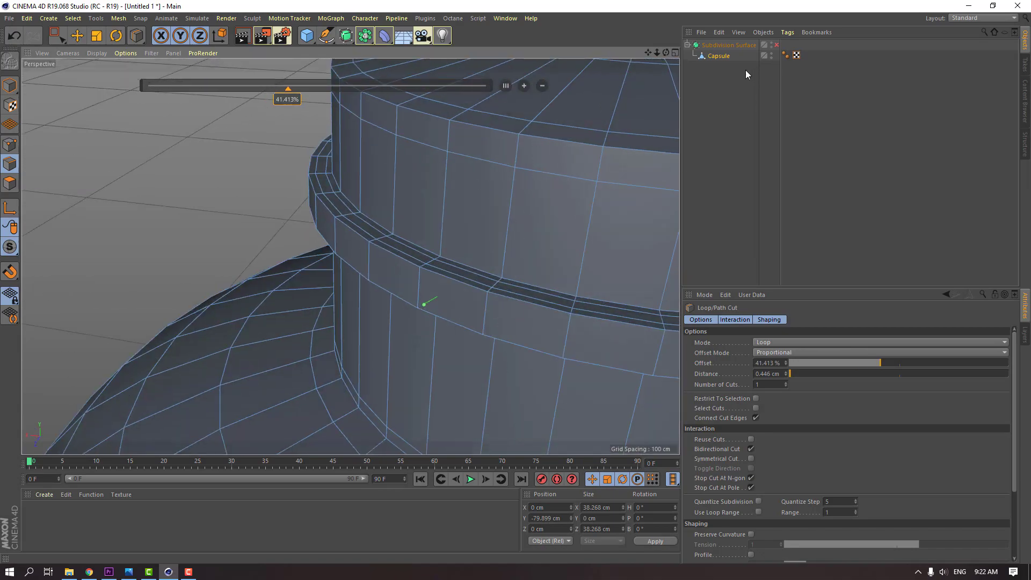
click(777, 46)
scroll(455, 208, down, 8)
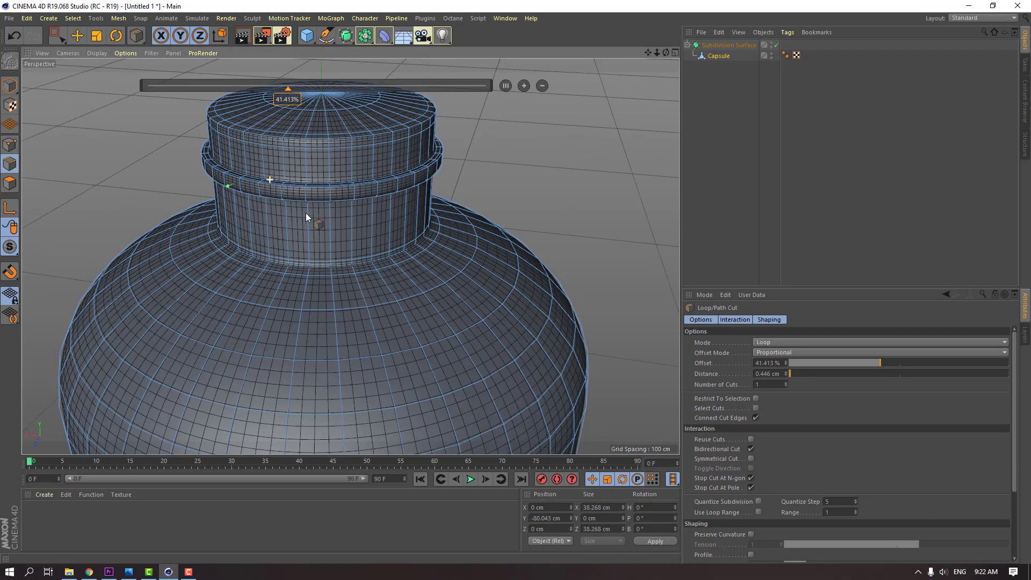
click(79, 37)
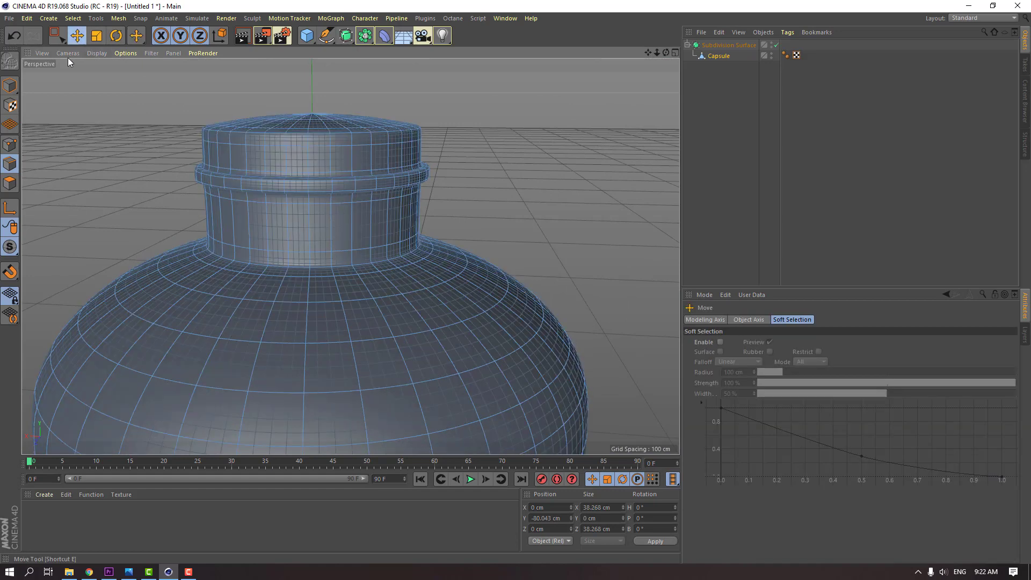
Return to Model mode and frame the whole smoothed bottle in the viewport.
click(10, 86)
scroll(269, 289, down, 4)
alt+middle_drag(206, 275, 323, 95)
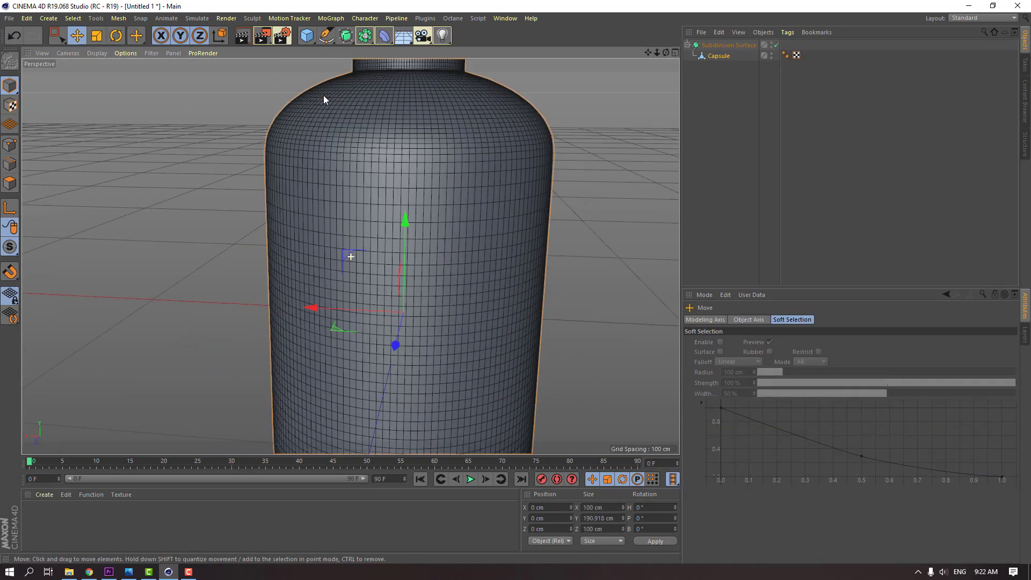
scroll(324, 95, down, 4)
alt+middle_drag(483, 147, 447, 196)
alt+drag(453, 210, 430, 219)
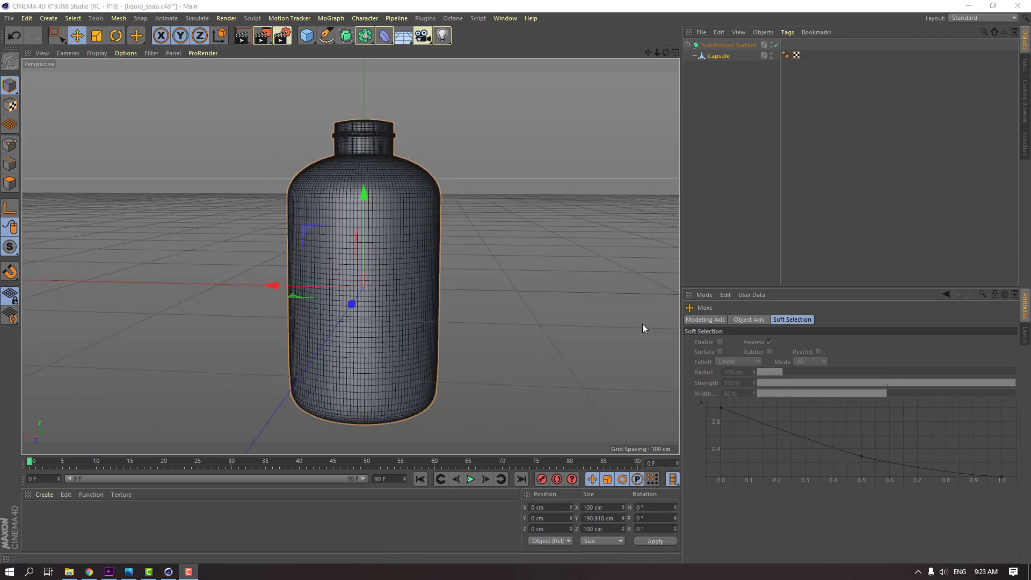
alt+drag(465, 178, 352, 82)
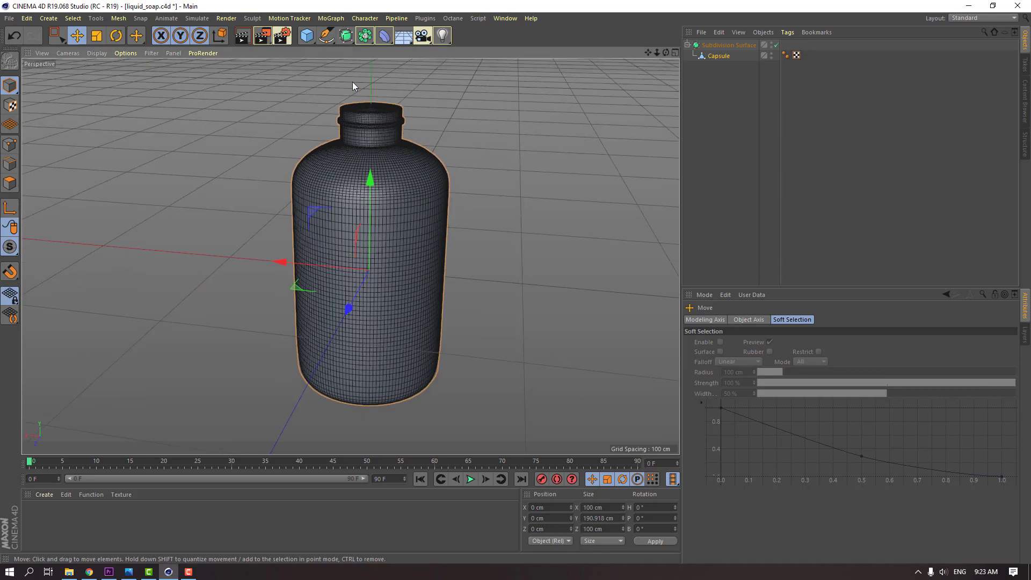
Add a cylinder, narrow and shorten it, and raise it toward the bottle neck.
click(310, 39)
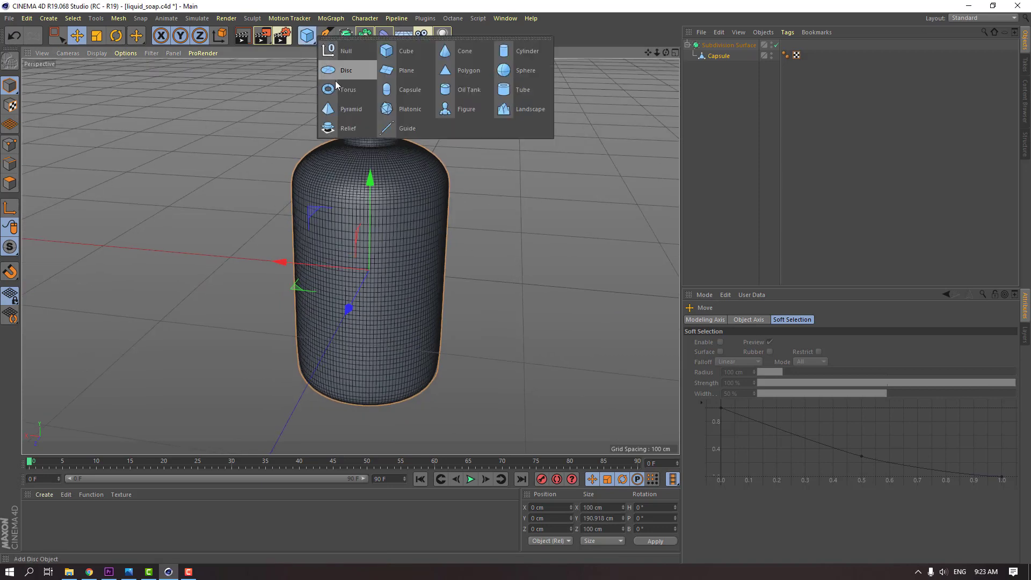
click(523, 52)
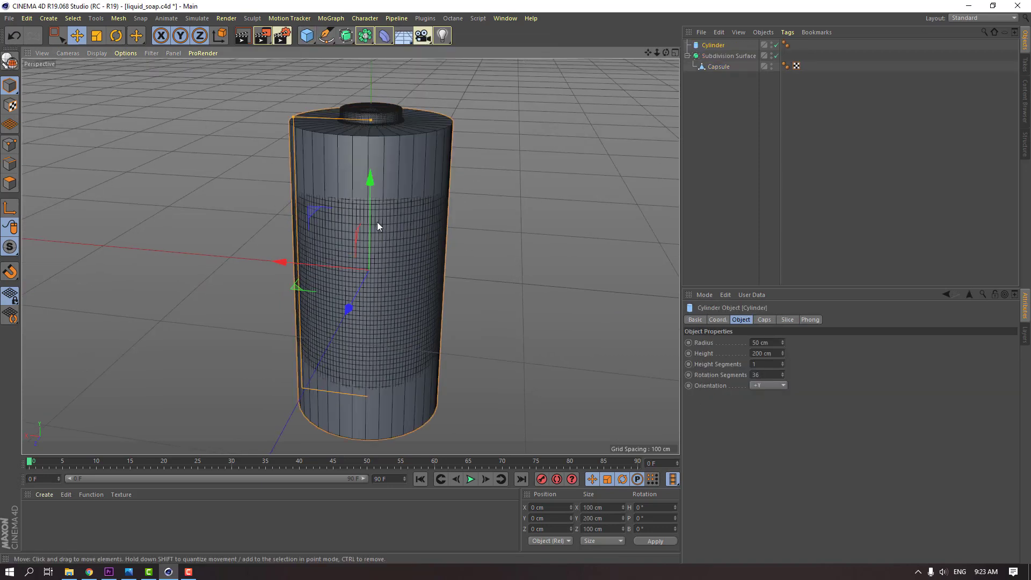
drag(308, 139, 373, 138)
drag(370, 98, 378, 65)
alt+middle_drag(426, 146, 424, 279)
Refine the cap cylinder's radius, height and position by dragging so it sits on the neck.
scroll(424, 278, up, 3)
drag(374, 198, 360, 296)
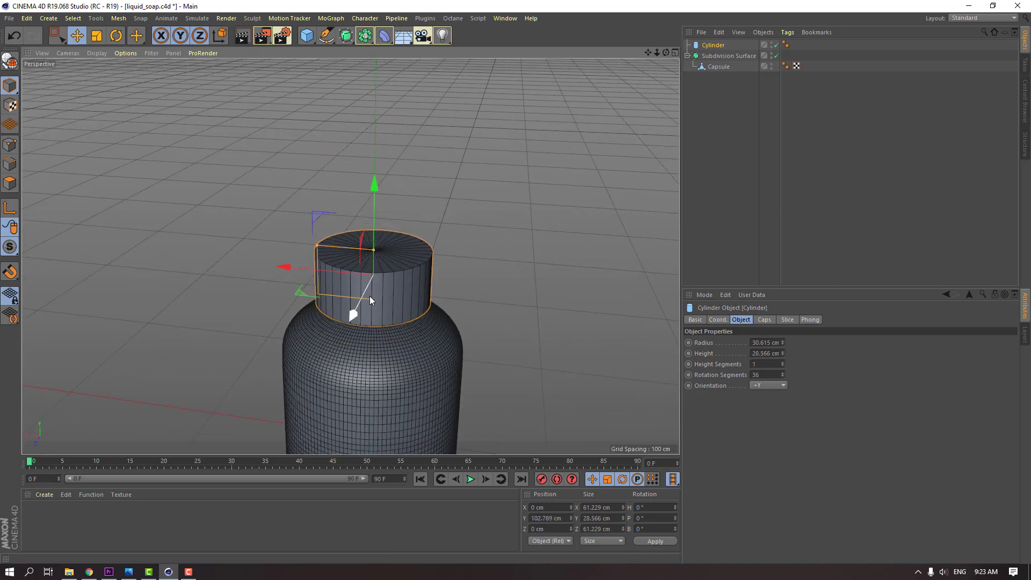
scroll(307, 252, up, 3)
drag(291, 211, 325, 189)
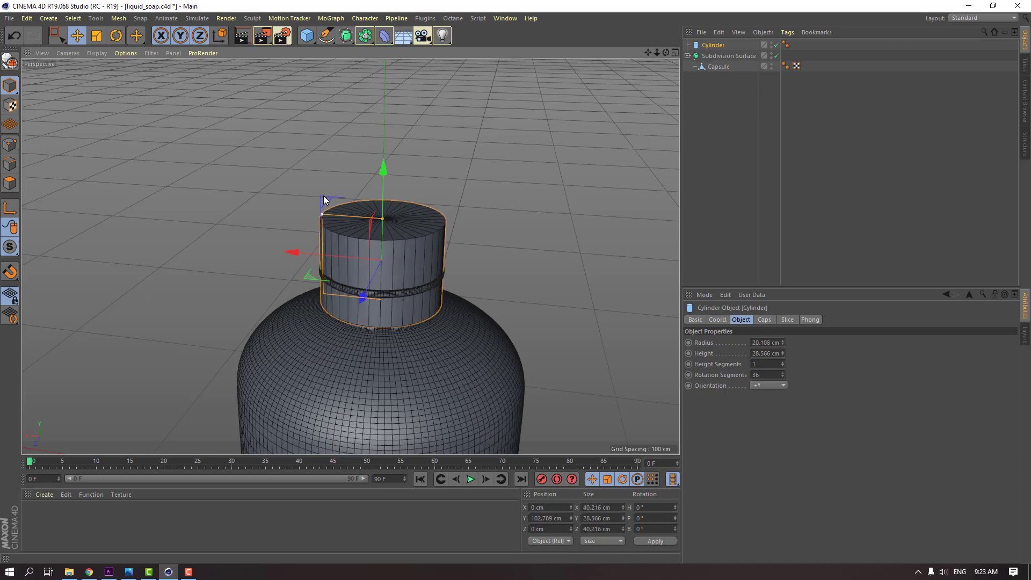
drag(385, 207, 384, 151)
scroll(381, 262, up, 3)
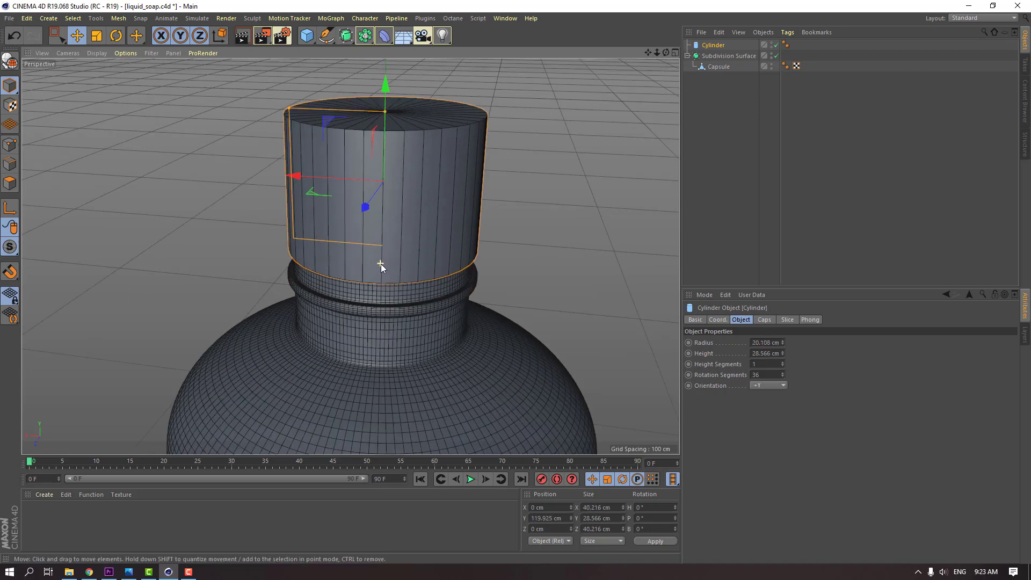
alt+drag(392, 293, 391, 266)
drag(288, 117, 286, 124)
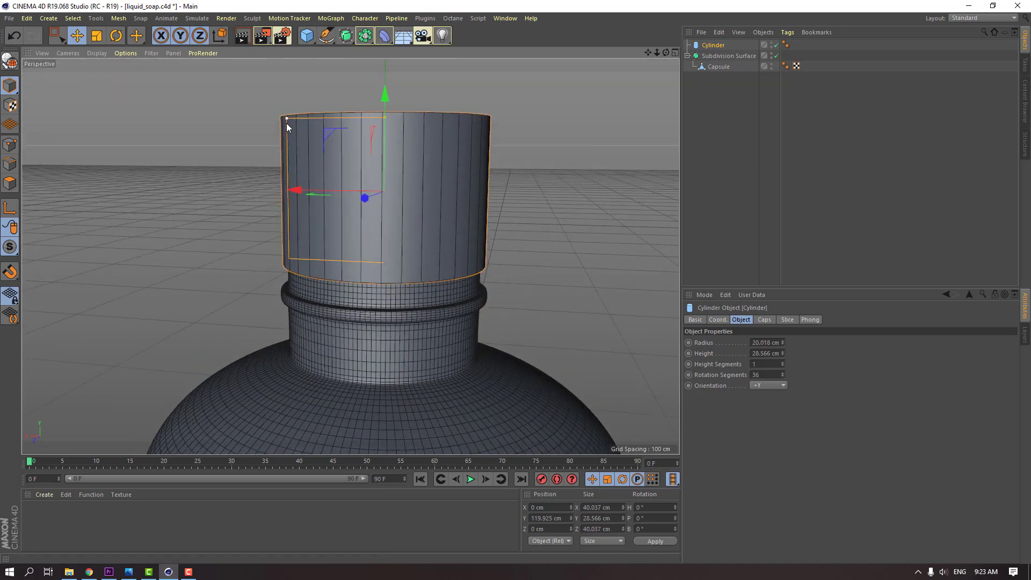
drag(386, 118, 381, 144)
Set the cap radius to 22.26 cm with the spinner, keeping its 20.463 cm height.
alt+drag(342, 321, 377, 247)
scroll(340, 270, up, 4)
click(783, 351)
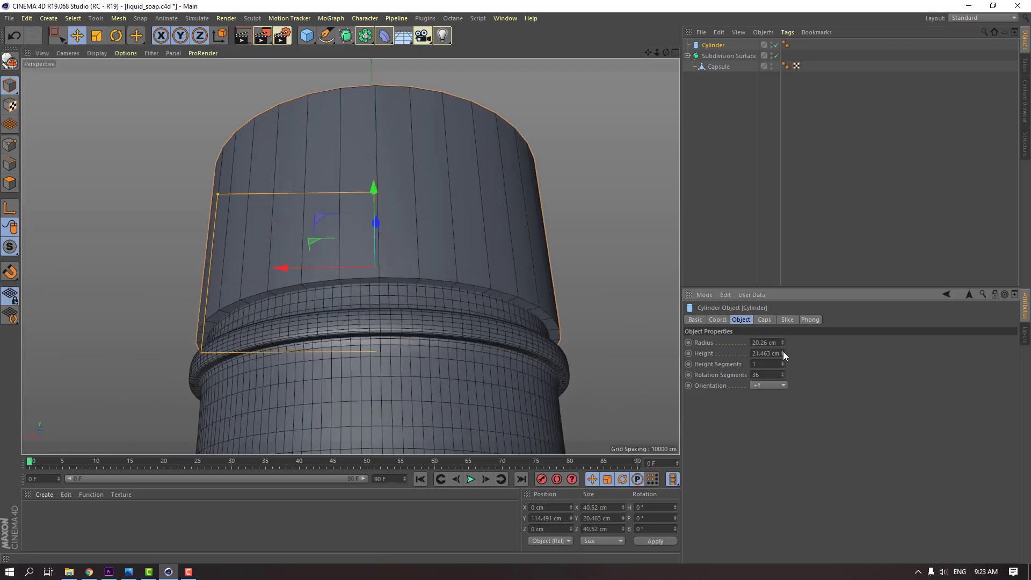
key(ctrl+z)
click(781, 340)
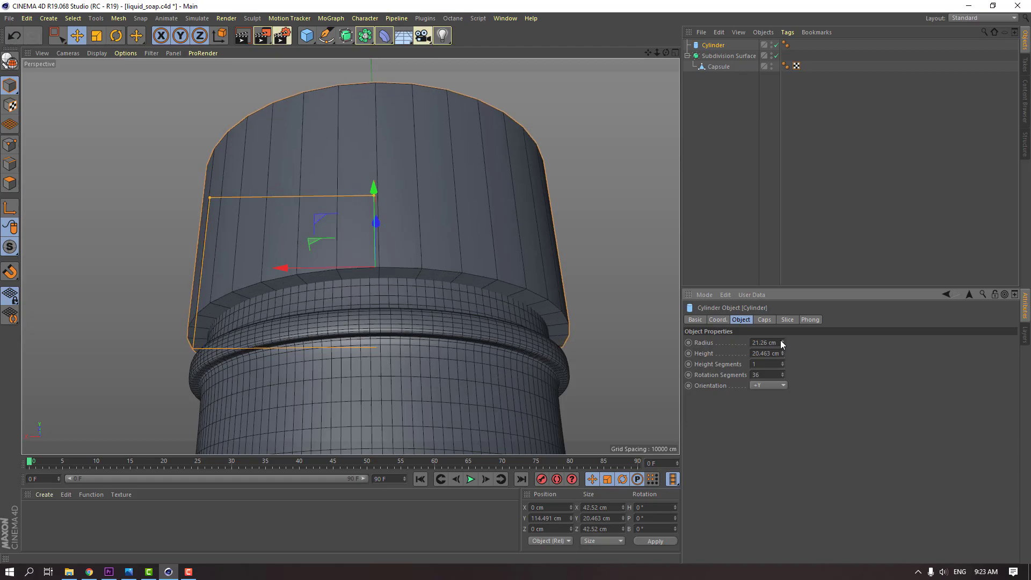
click(781, 340)
alt+drag(461, 341, 400, 414)
scroll(458, 237, down, 3)
alt+drag(458, 237, 490, 227)
scroll(490, 227, down, 5)
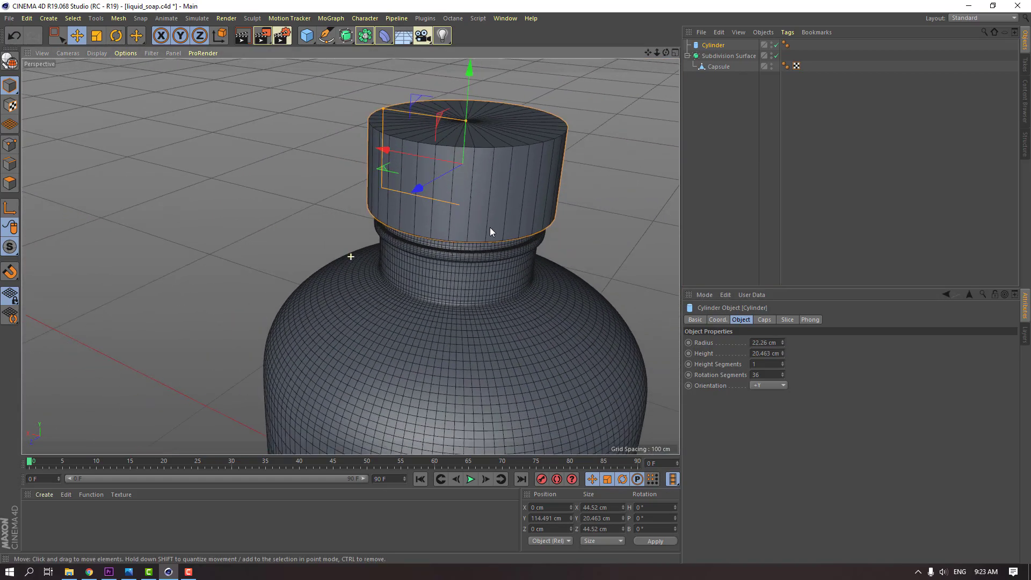
alt+drag(415, 253, 451, 197)
alt+right_drag(454, 176, 537, 179)
alt+middle_drag(372, 215, 351, 257)
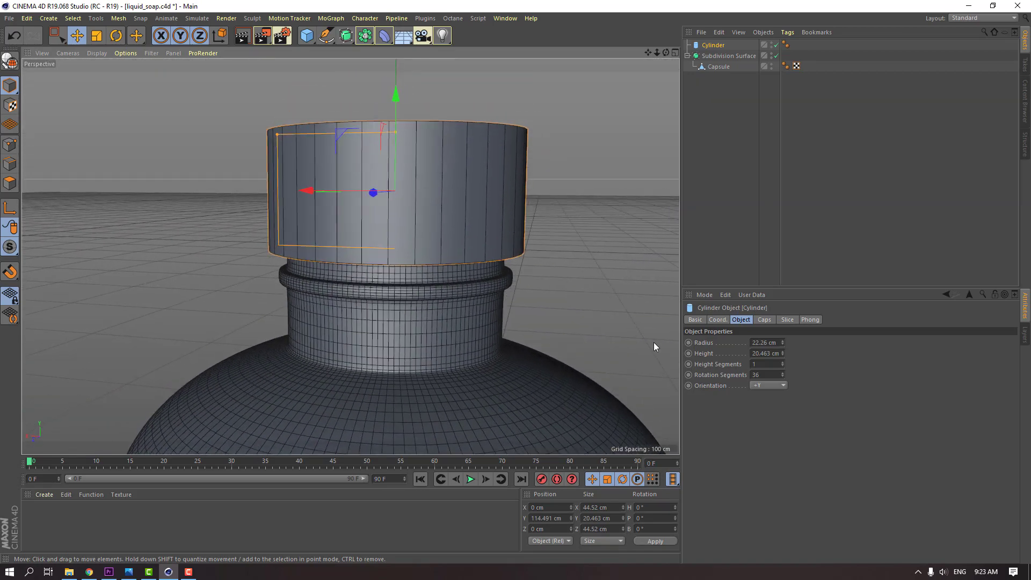
Enable the cap cylinder's Fillet and set its radius to 3 cm.
click(763, 321)
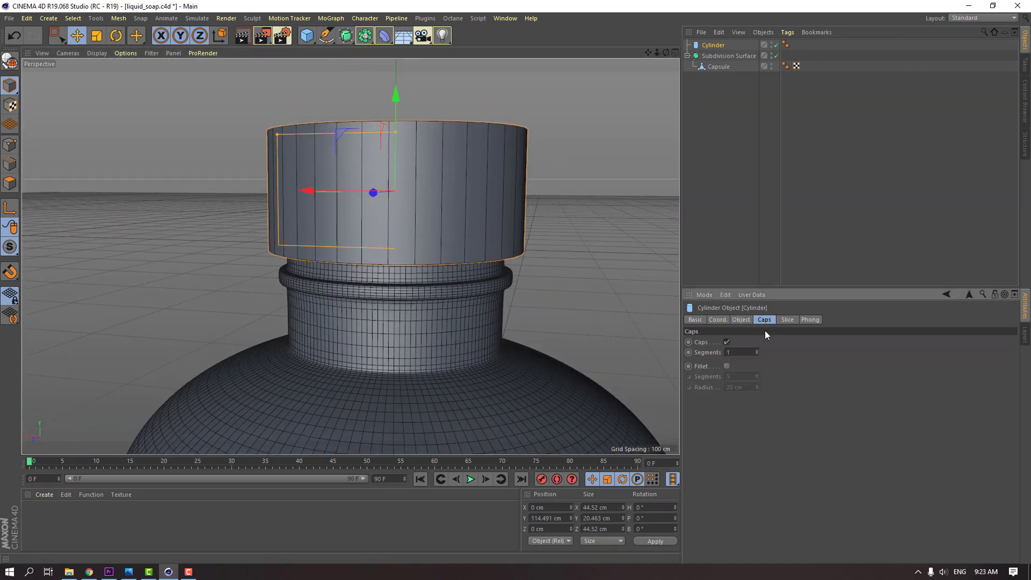
click(727, 366)
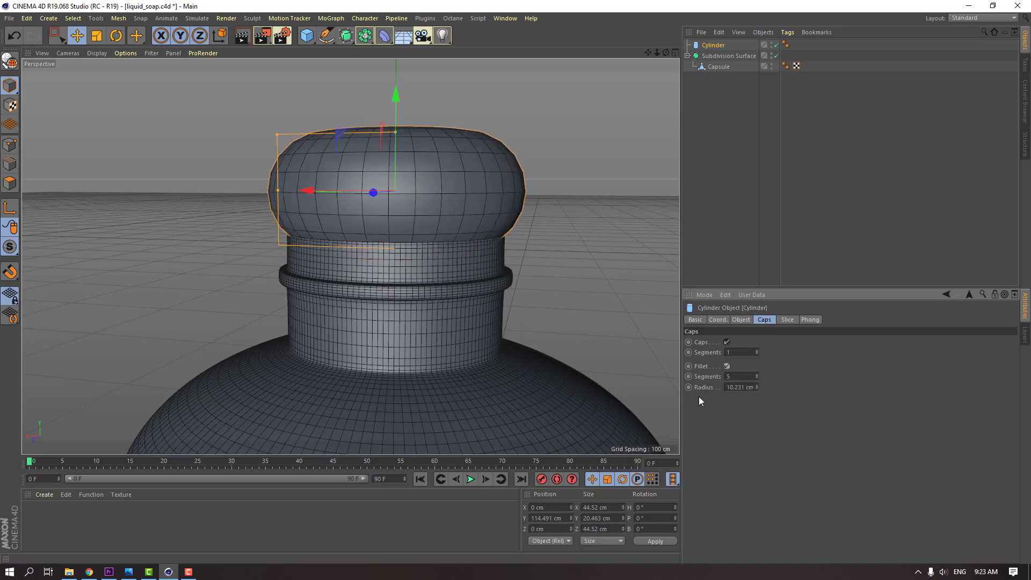
drag(758, 388, 723, 388)
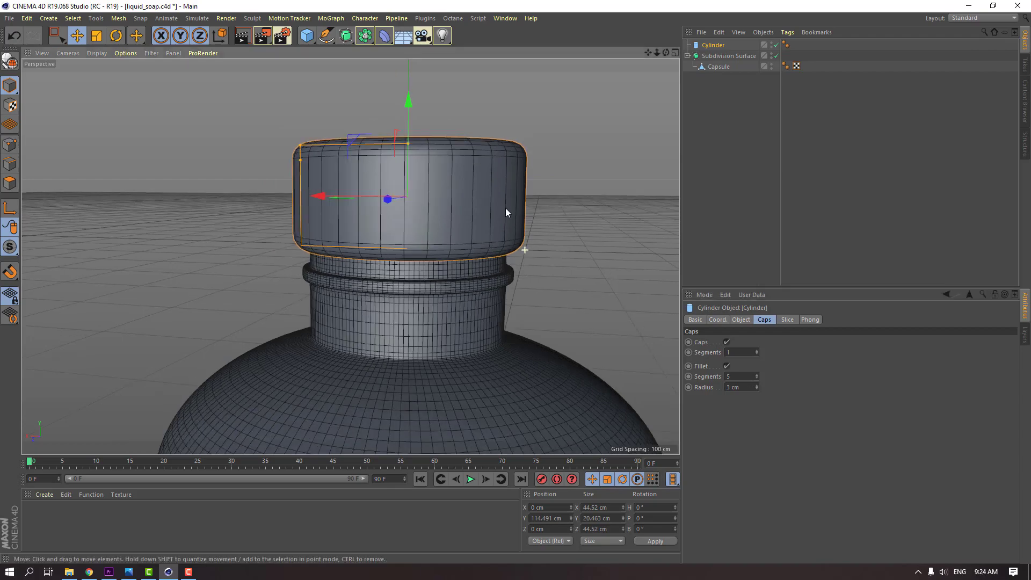
alt+drag(505, 208, 425, 339)
alt+middle_drag(425, 339, 420, 173)
scroll(420, 173, down, 3)
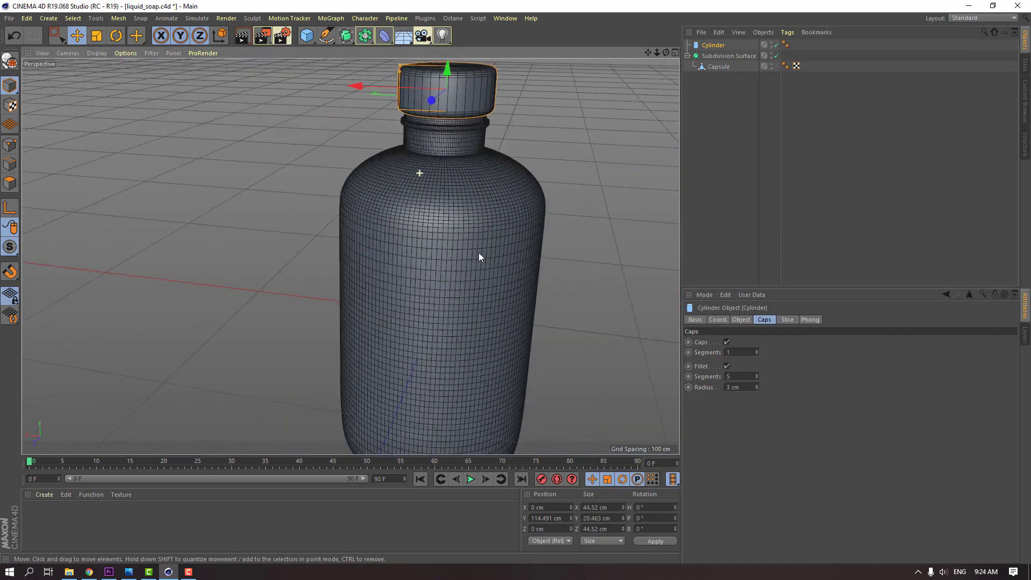
alt+drag(479, 253, 411, 174)
click(241, 210)
scroll(366, 208, down, 3)
alt+drag(414, 320, 397, 298)
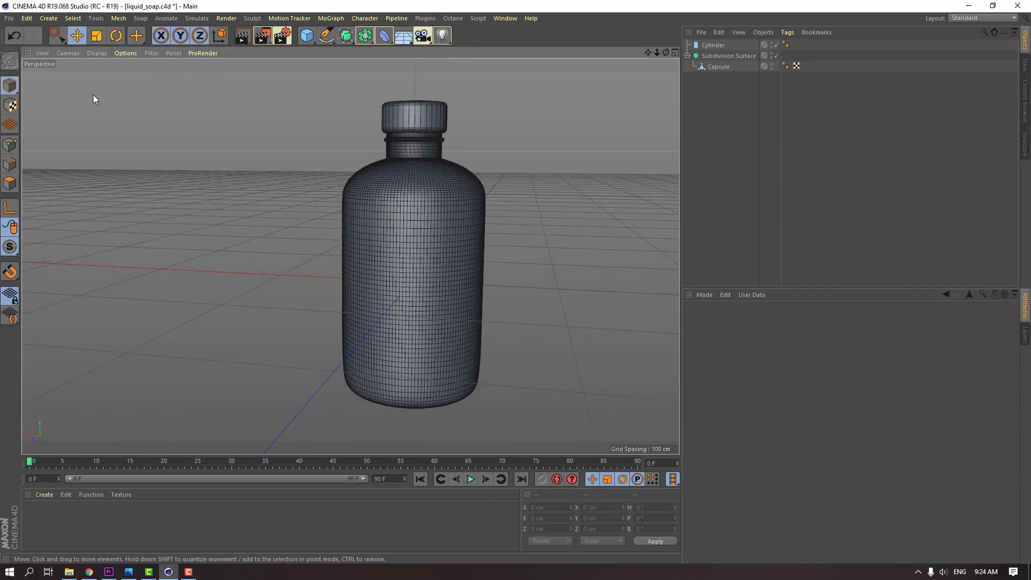
Switch the viewport to Gouraud Shading, then back to Gouraud Shading (Lines).
click(95, 53)
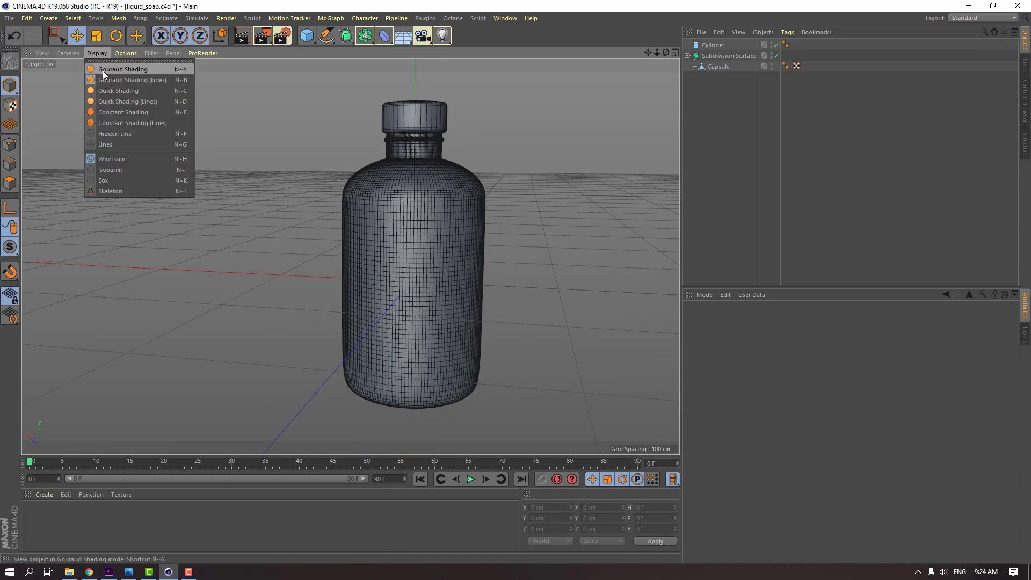
click(107, 70)
alt+drag(360, 188, 331, 188)
click(95, 53)
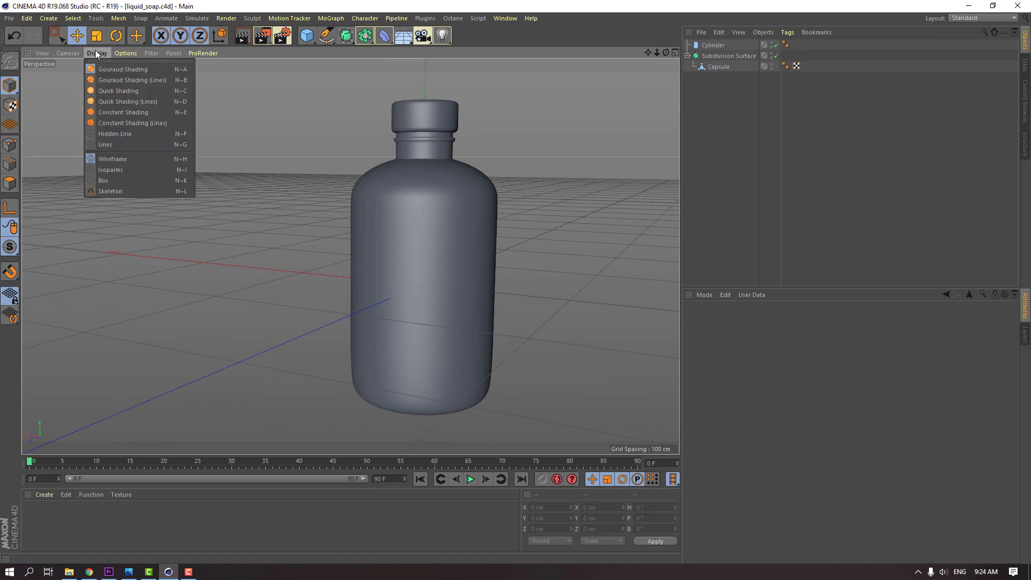
click(144, 84)
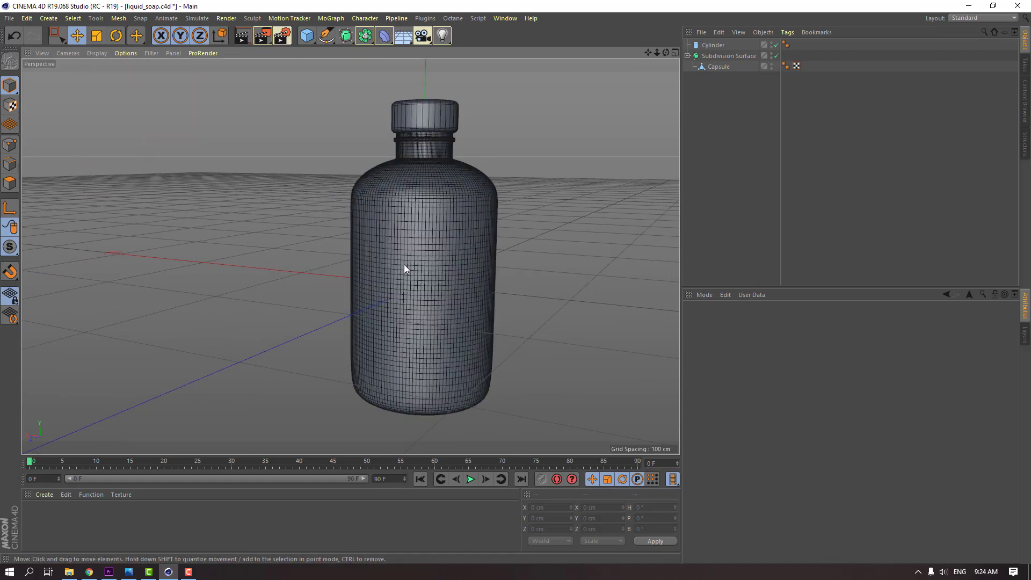
scroll(420, 195, up, 8)
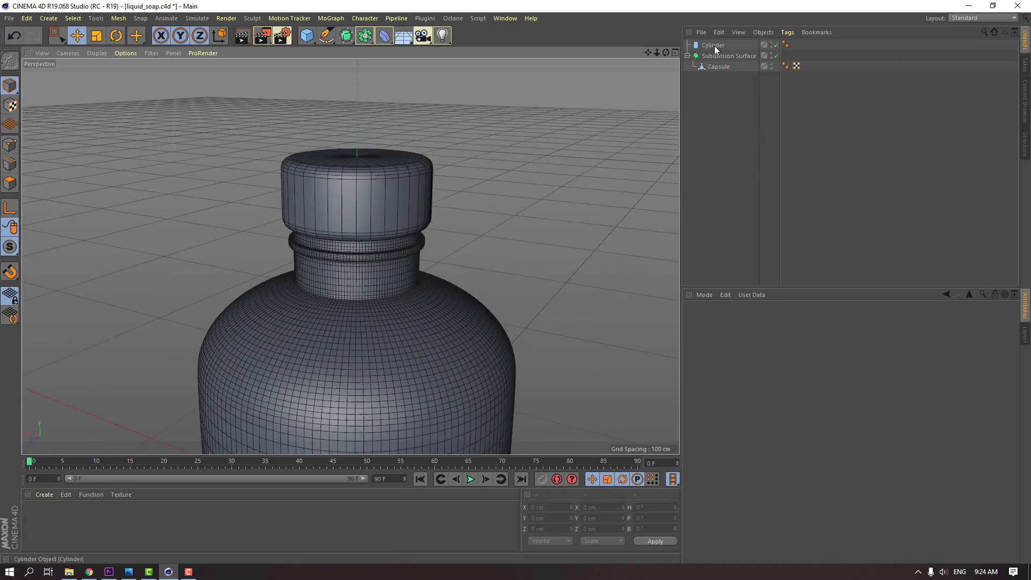
Duplicate the cap upward, shrink the copy to 13.26 cm radius, and lower it onto the first cap.
click(713, 45)
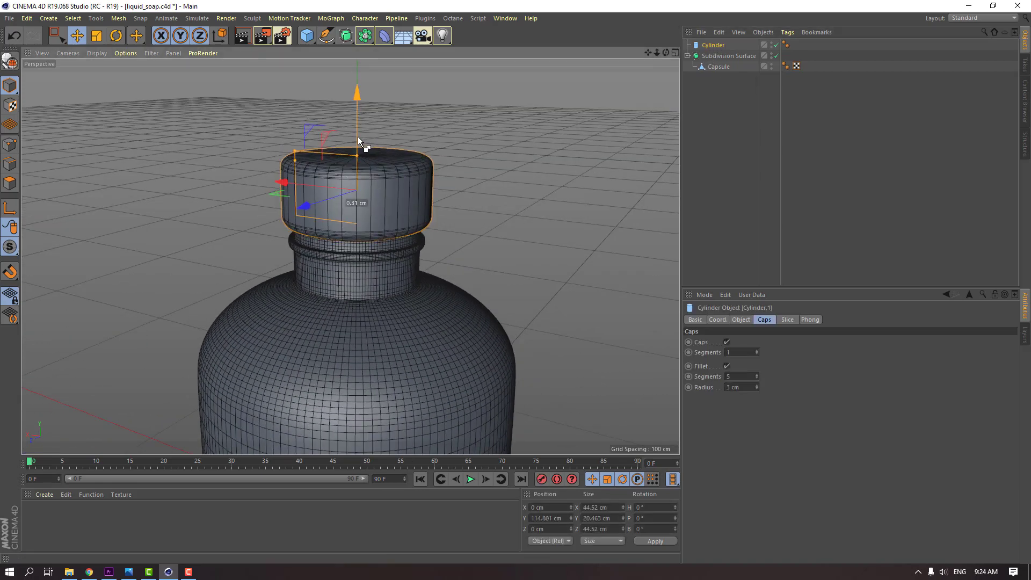
ctrl+drag(358, 136, 357, 65)
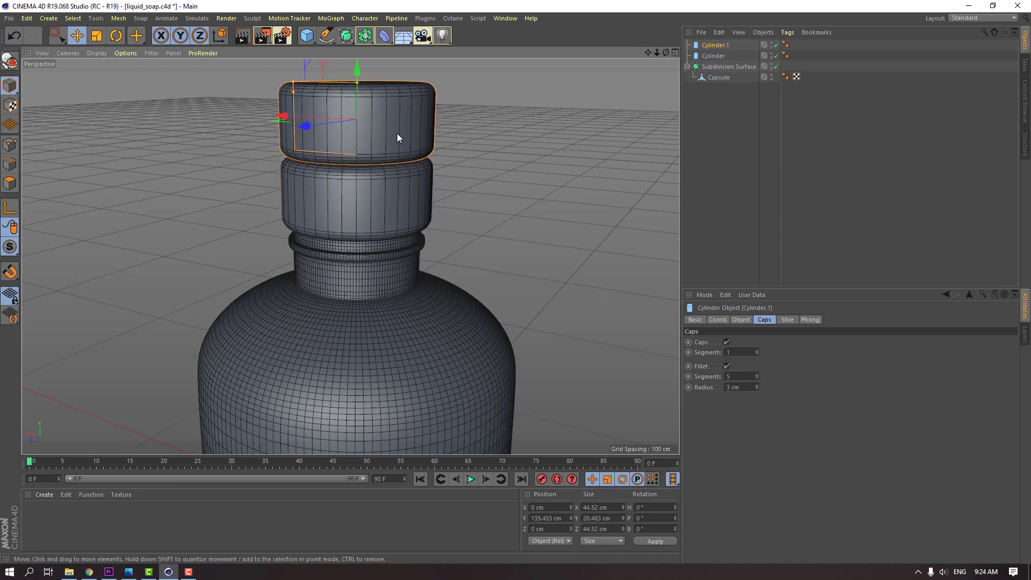
alt+middle_drag(397, 134, 378, 180)
scroll(379, 180, up, 4)
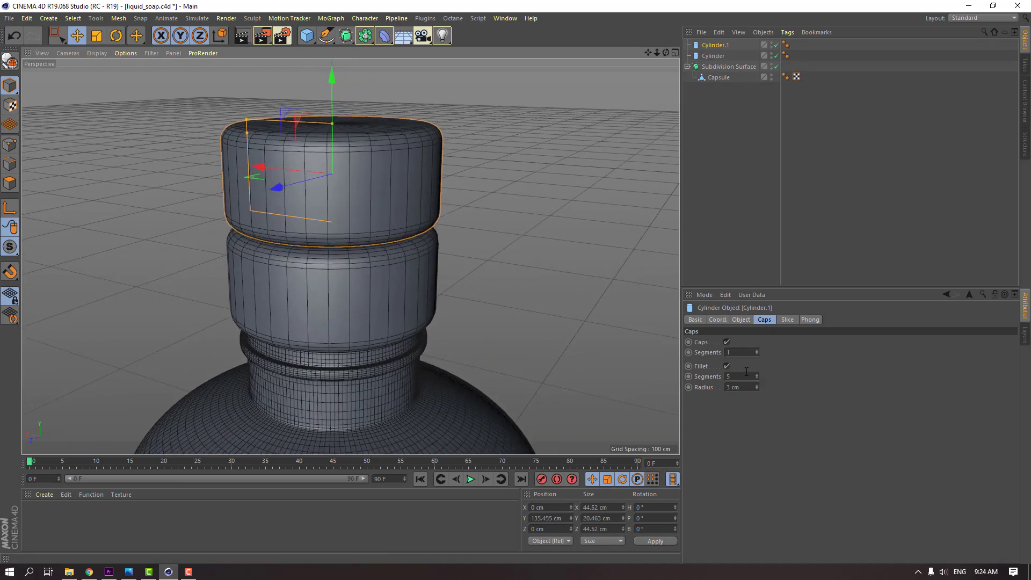
click(742, 320)
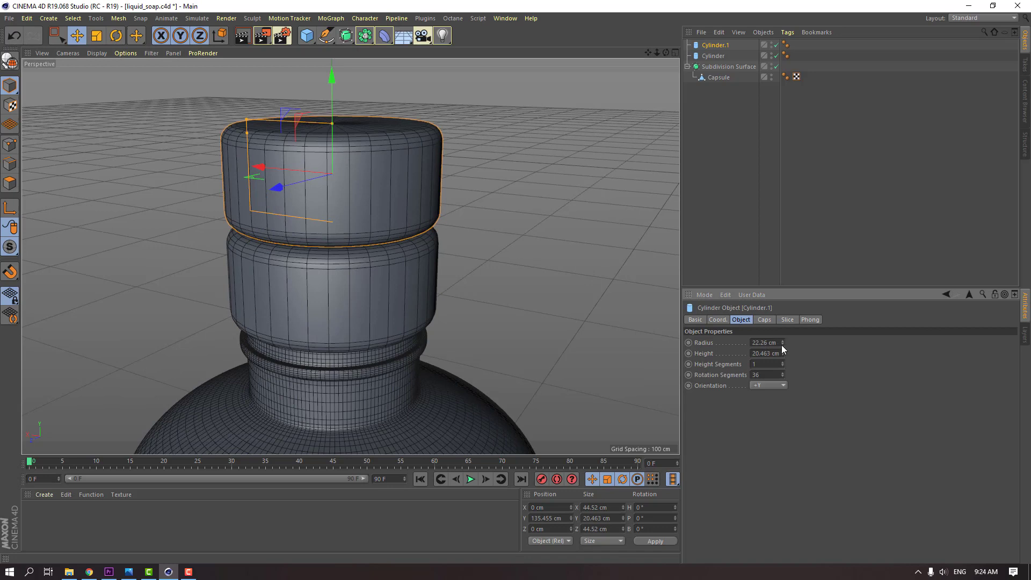
drag(782, 345, 782, 382)
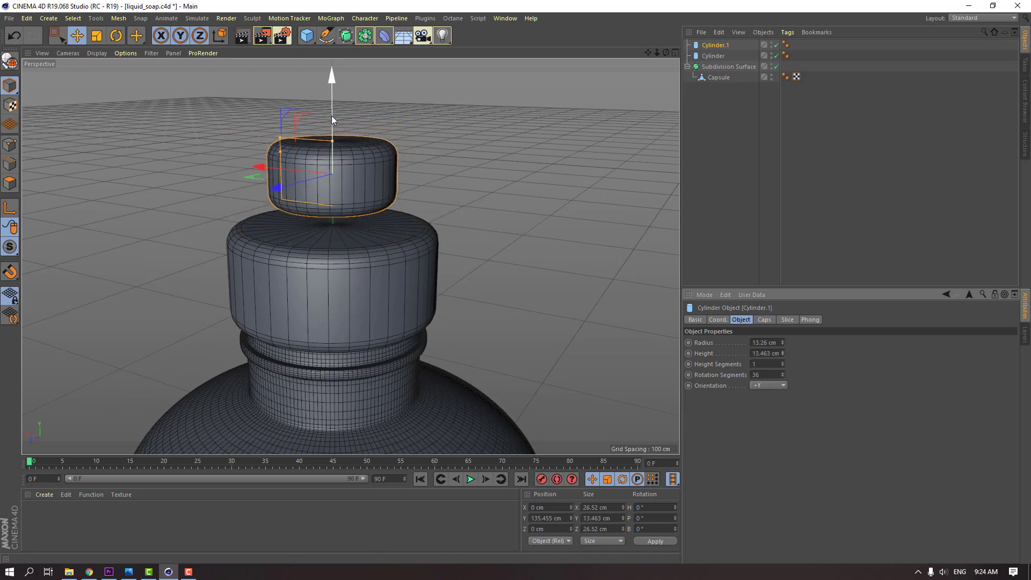
drag(330, 115, 334, 182)
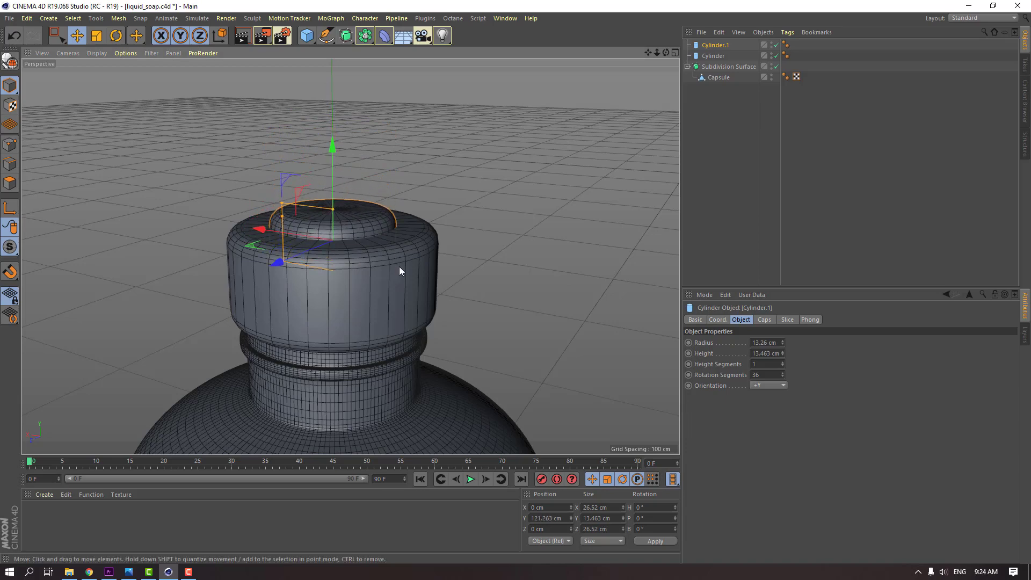
scroll(309, 223, up, 3)
click(509, 162)
scroll(314, 281, up, 5)
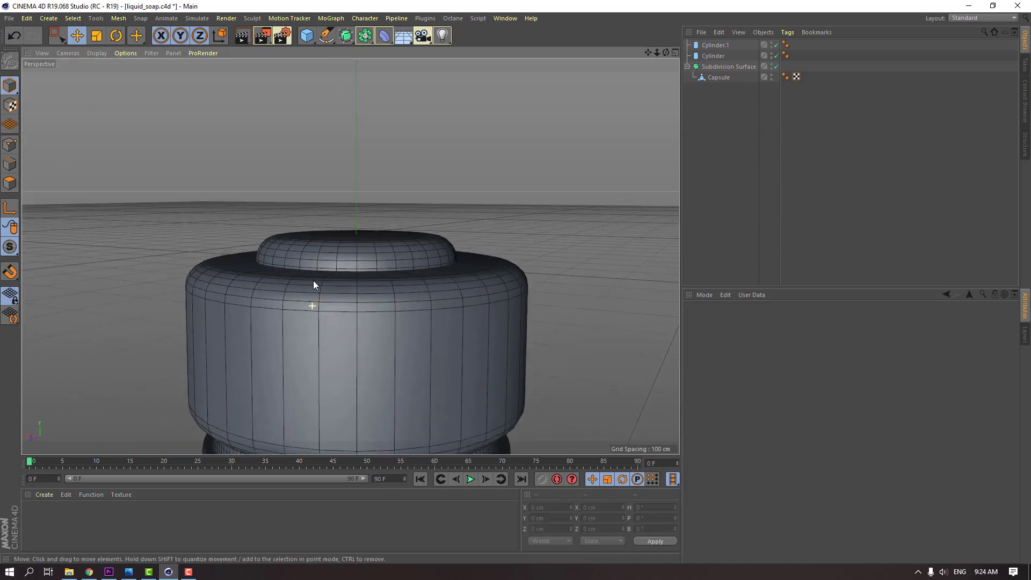
click(345, 236)
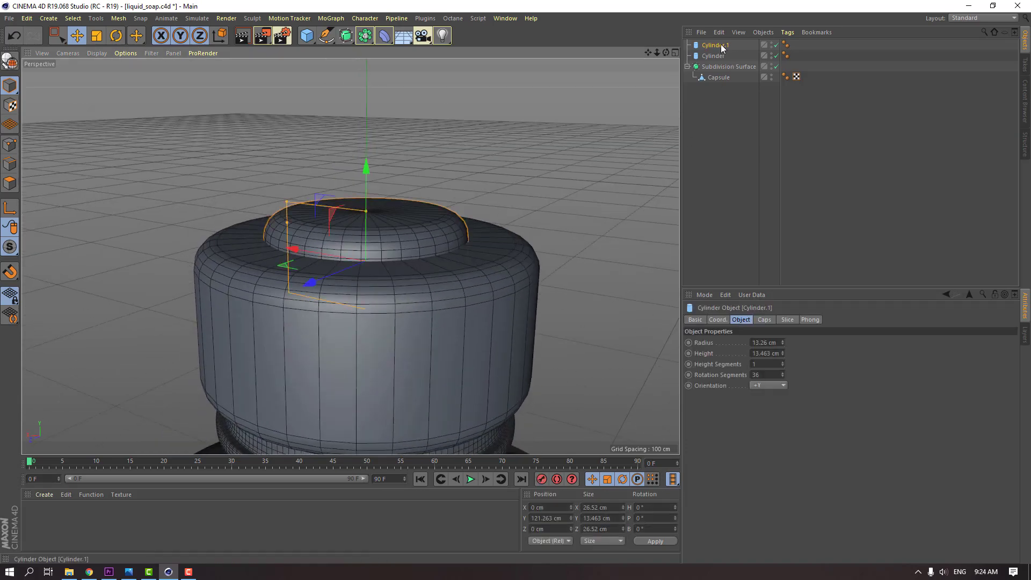
Set the smaller cap's fillet radius to 2 cm.
click(765, 320)
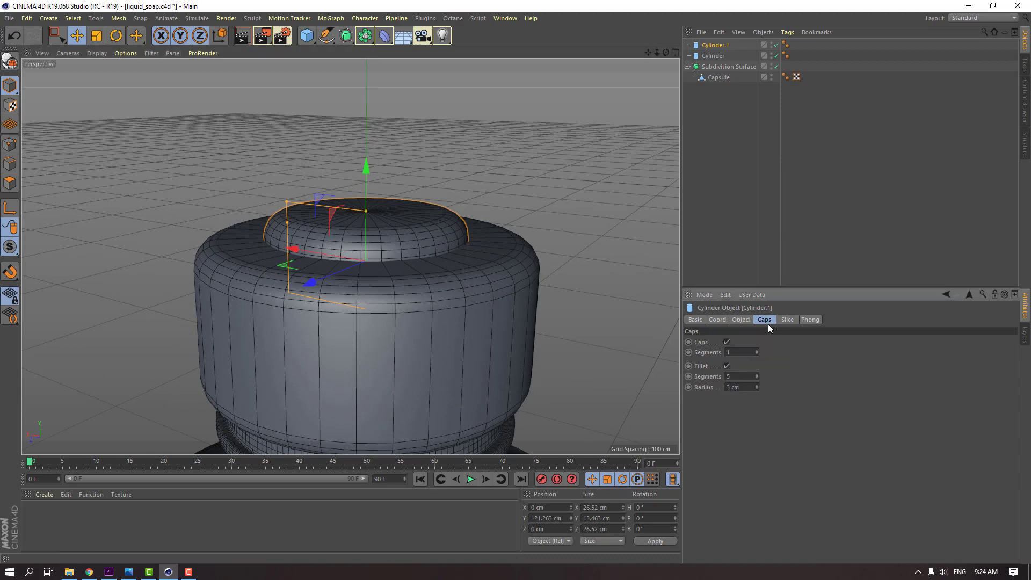
click(755, 388)
text(1)
key(Return)
click(552, 148)
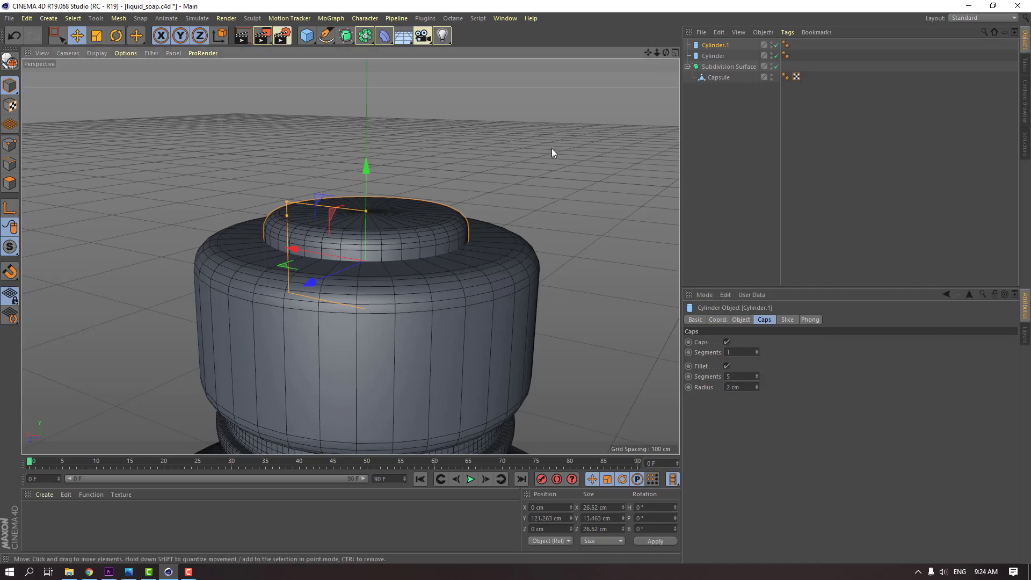
scroll(459, 243, down, 5)
scroll(413, 269, up, 2)
Nudge the smaller top cap slightly upward and reselect it.
click(431, 212)
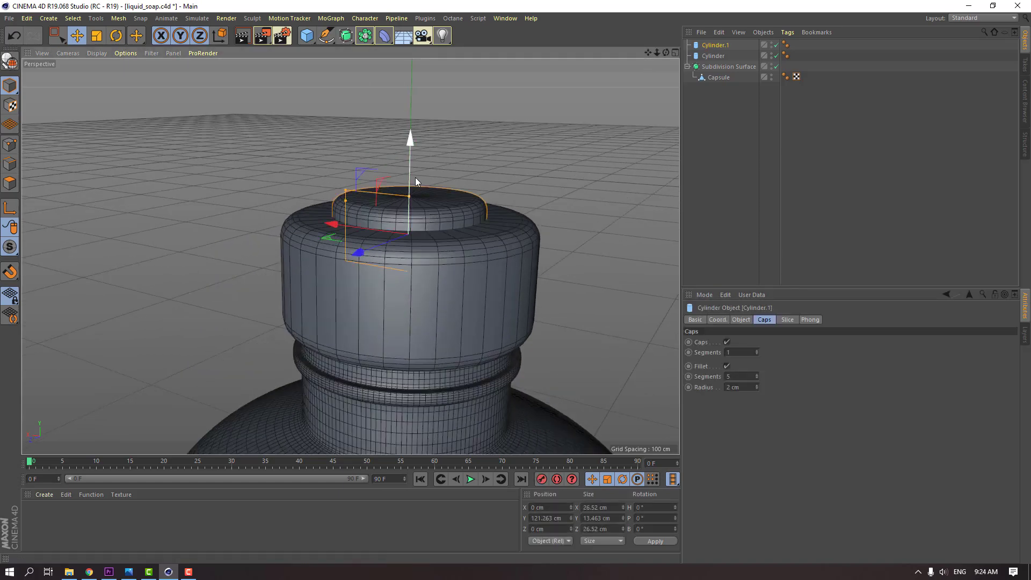
drag(409, 175, 321, 302)
click(320, 302)
scroll(418, 255, down, 5)
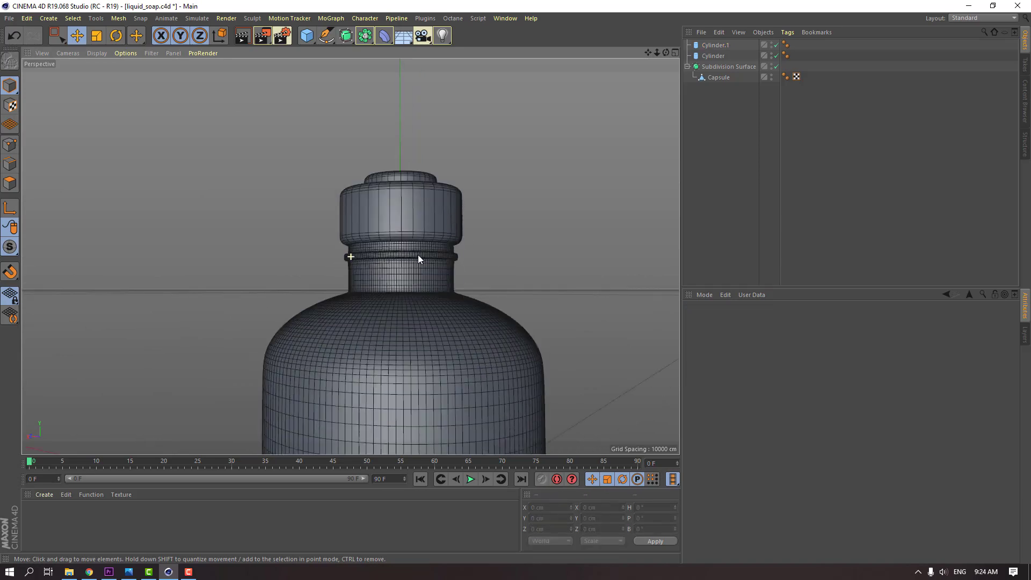
alt+drag(384, 276, 391, 328)
scroll(376, 202, up, 5)
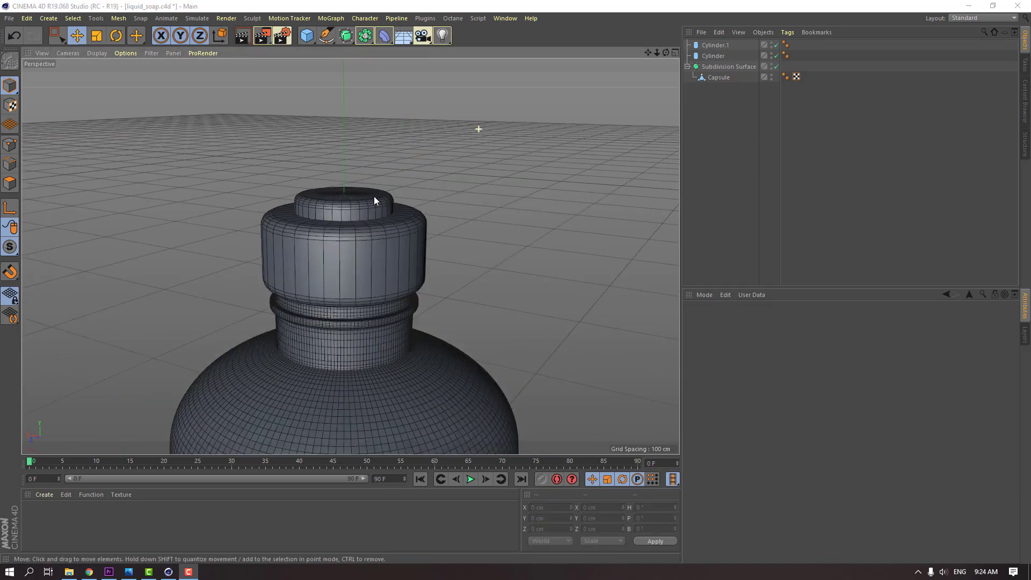
click(717, 46)
scroll(357, 185, down, 3)
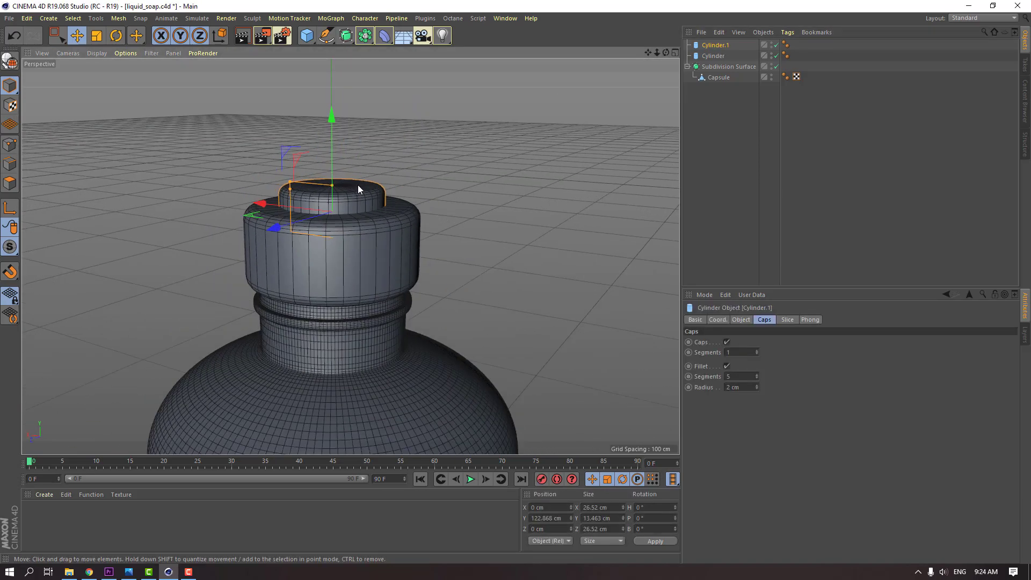
Duplicate the top cap into a tall 18.463 cm nozzle stem and lower it onto the lid.
ctrl+drag(331, 164, 365, 119)
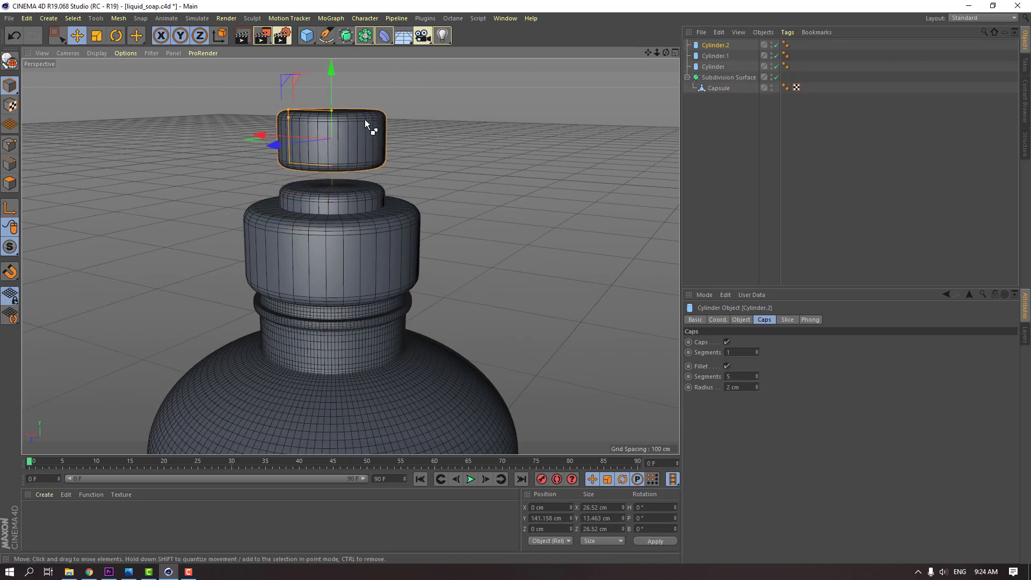
click(742, 320)
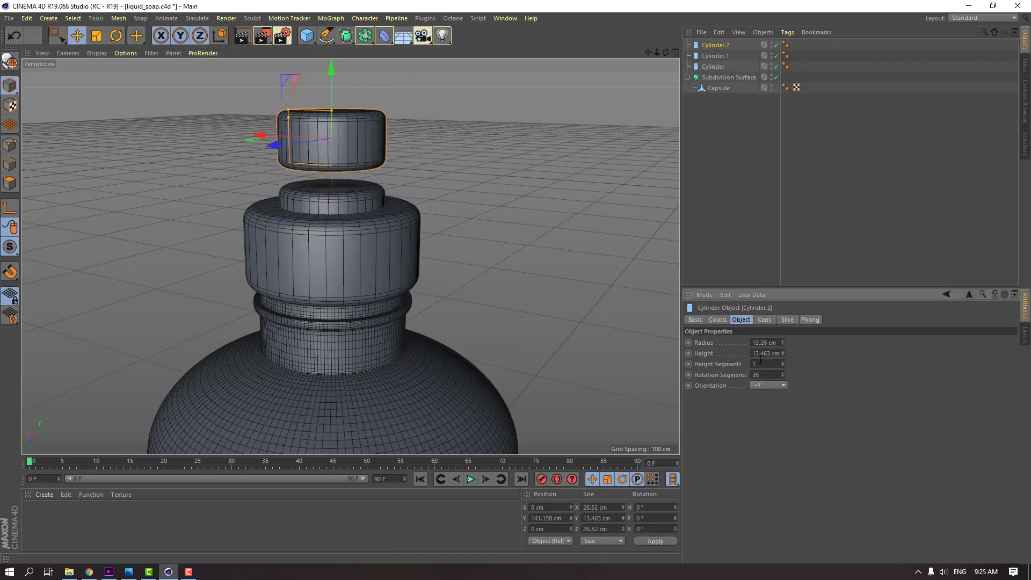
drag(785, 355, 785, 376)
mouse_move(783, 354)
mouse_down()
mouse_move(783, 343)
mouse_move(783, 361)
mouse_up()
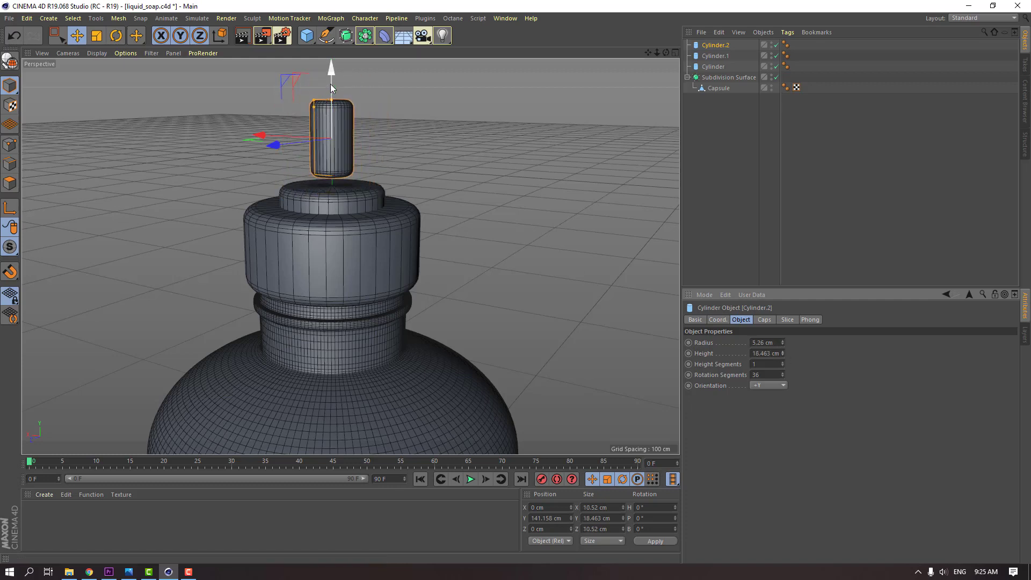
drag(331, 84, 337, 106)
click(426, 177)
alt+drag(426, 179, 320, 215)
scroll(282, 170, up, 3)
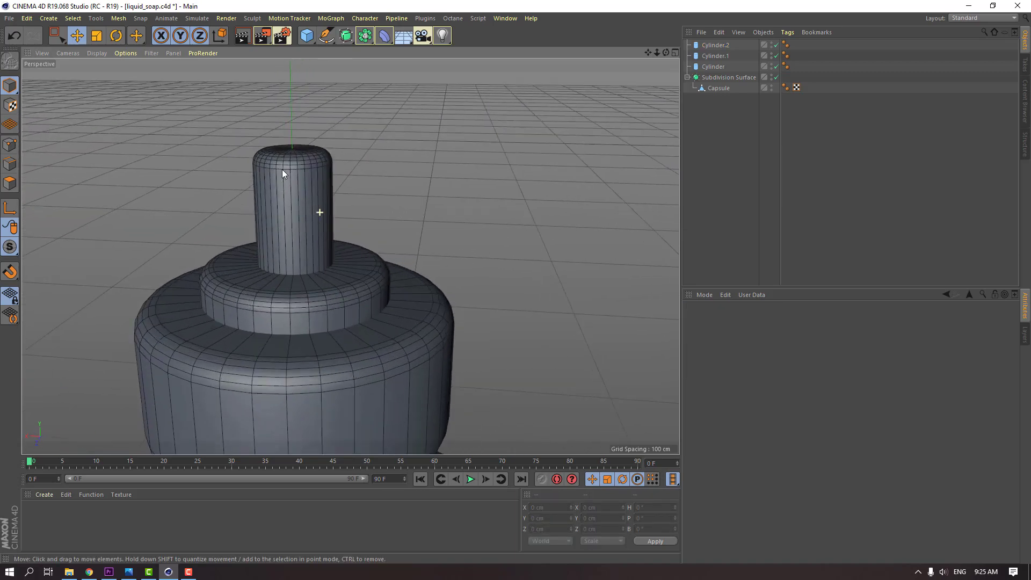
Set the nozzle stem's fillet segments to 3 and inspect the rounding.
click(283, 170)
scroll(300, 186, up, 3)
click(766, 321)
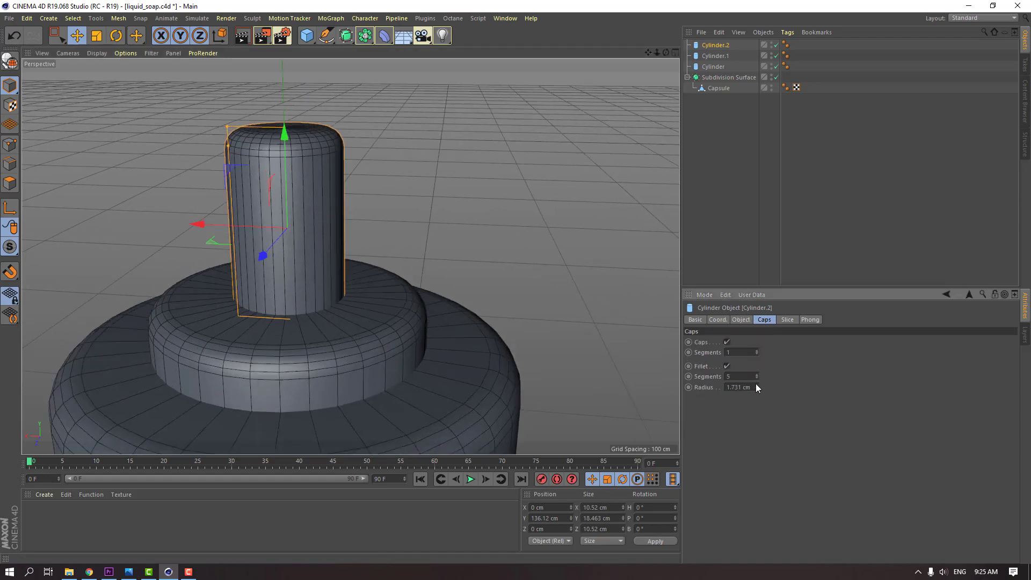
scroll(539, 294, up, 3)
click(737, 376)
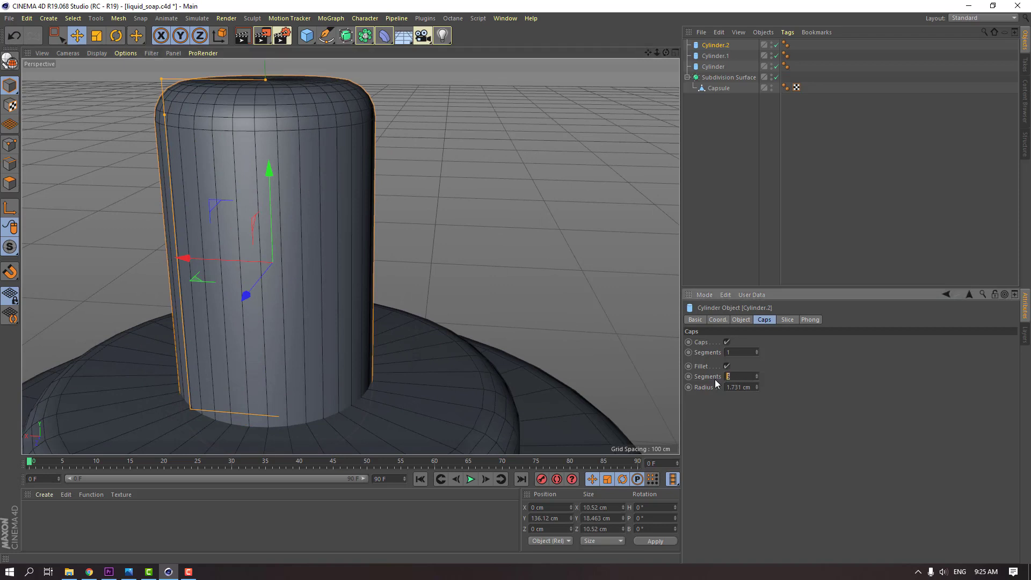
text(3)
key(Return)
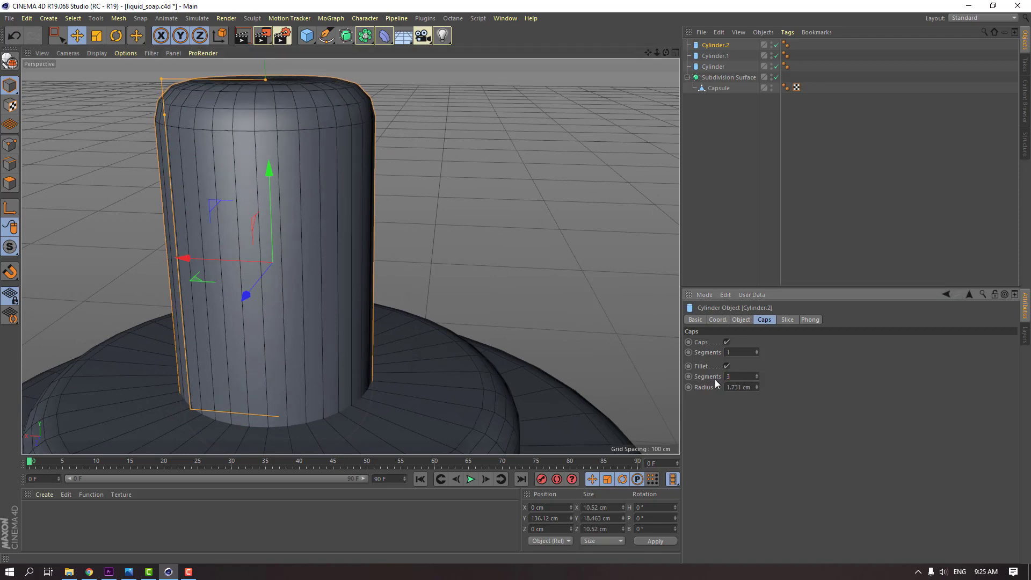
click(510, 212)
scroll(285, 163, up, 3)
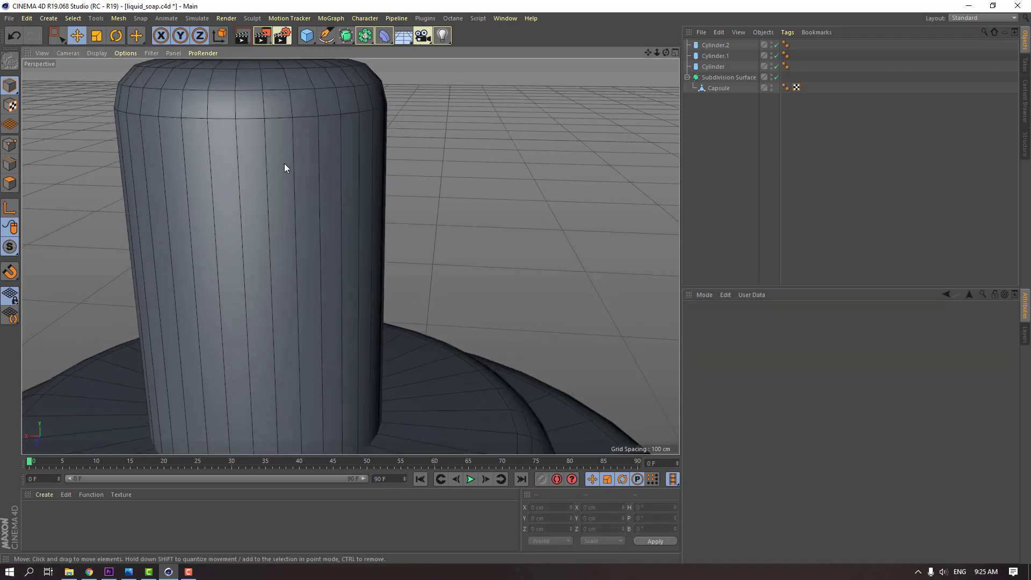
Change the nozzle stem's fillet segments to 4.
click(353, 294)
click(738, 376)
text(4)
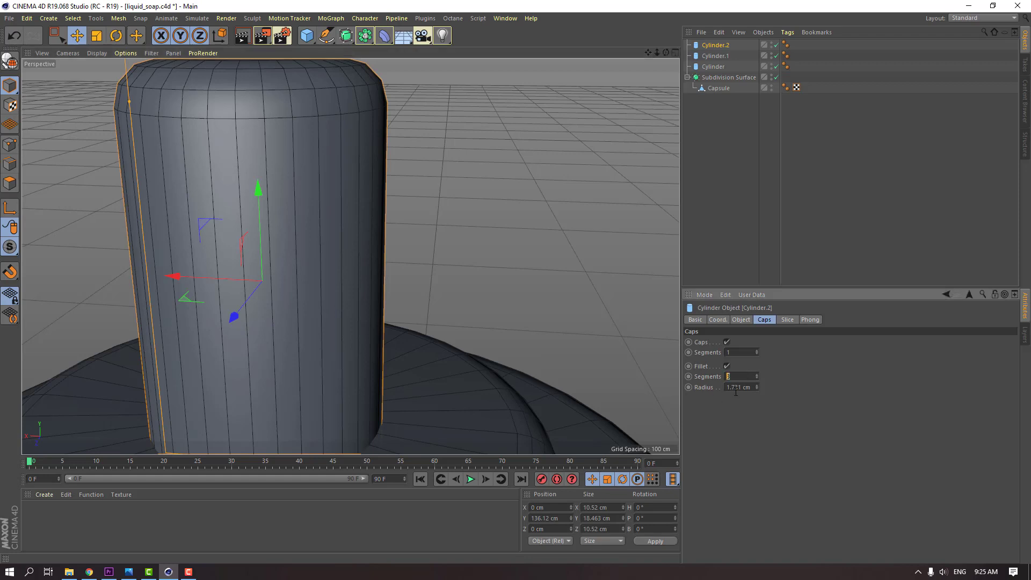
key(Return)
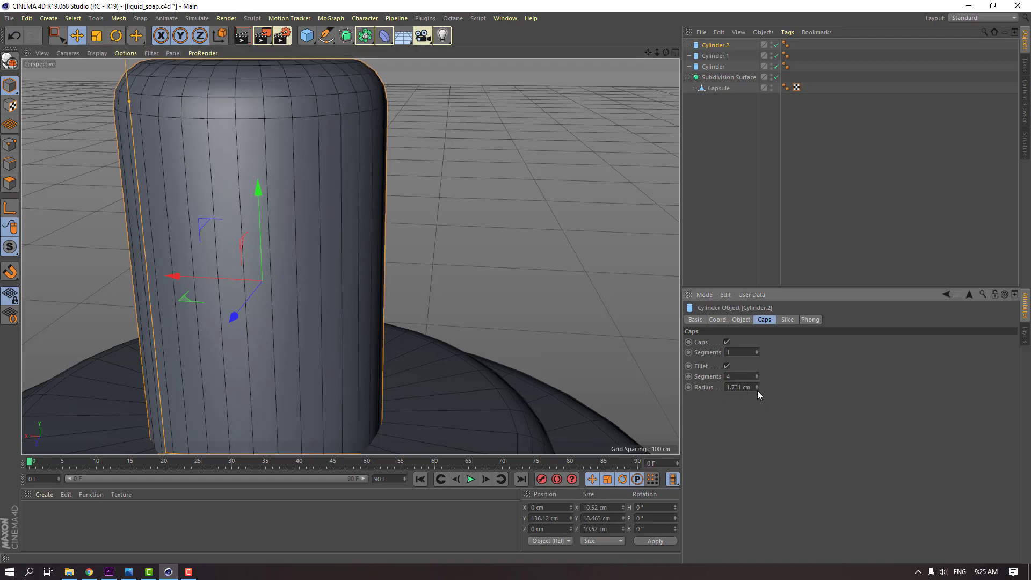
scroll(493, 179, down, 3)
click(493, 178)
scroll(322, 243, down, 4)
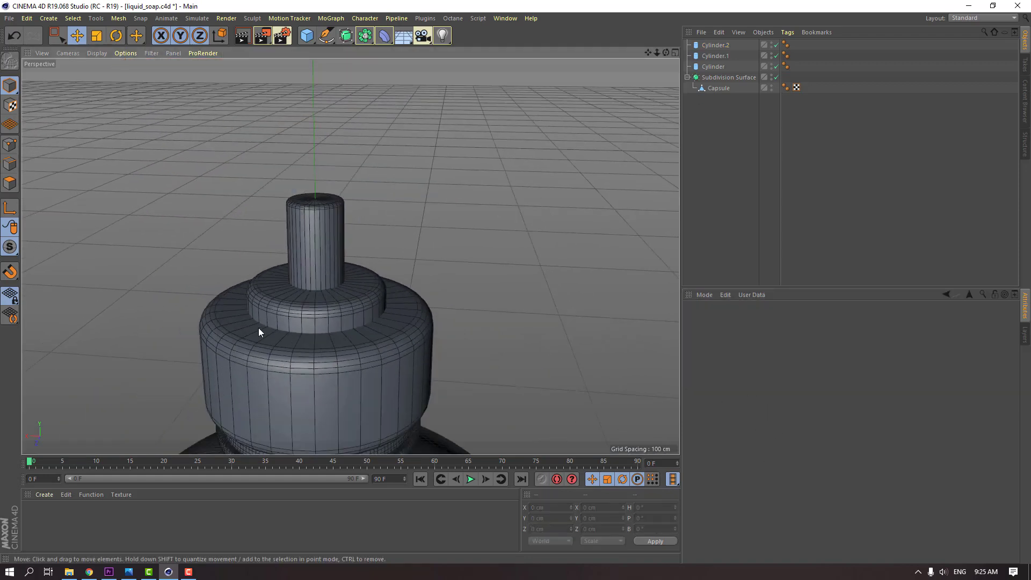
alt+drag(259, 328, 271, 283)
scroll(331, 247, down, 5)
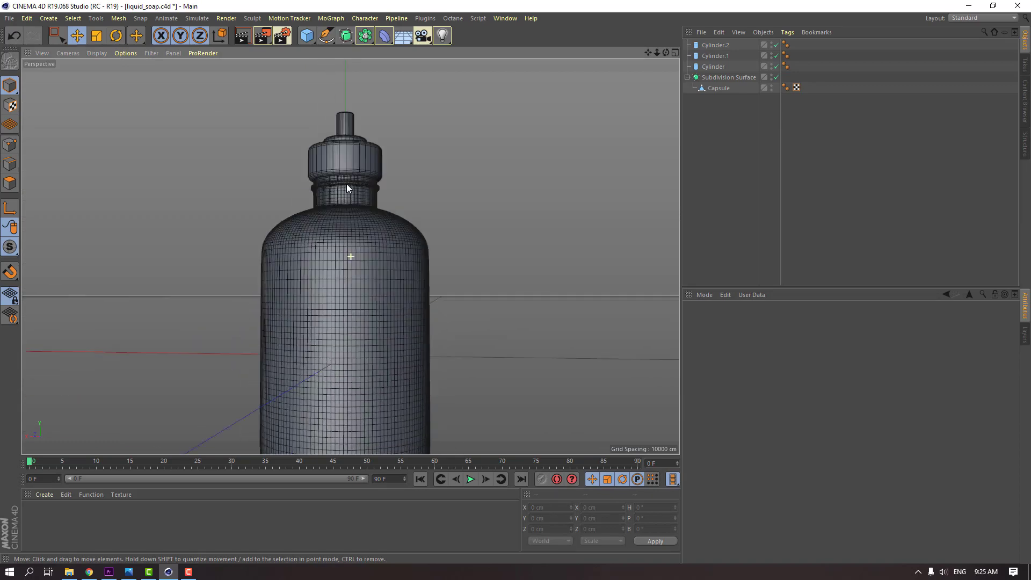
alt+drag(349, 256, 435, 218)
scroll(359, 115, up, 6)
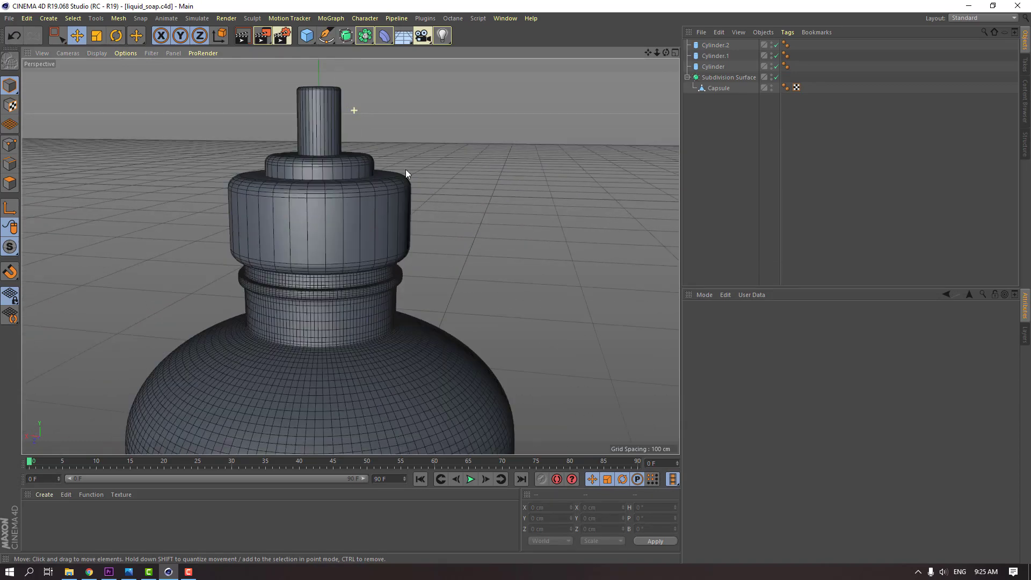
Add a Cube, raise it above the bottle and shrink its height, depth and width.
click(305, 38)
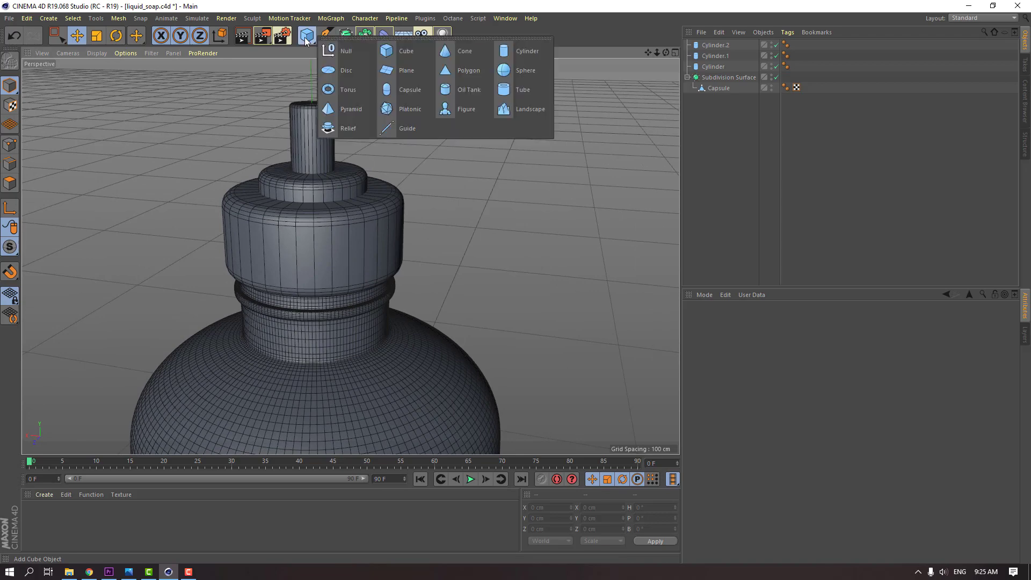
click(399, 52)
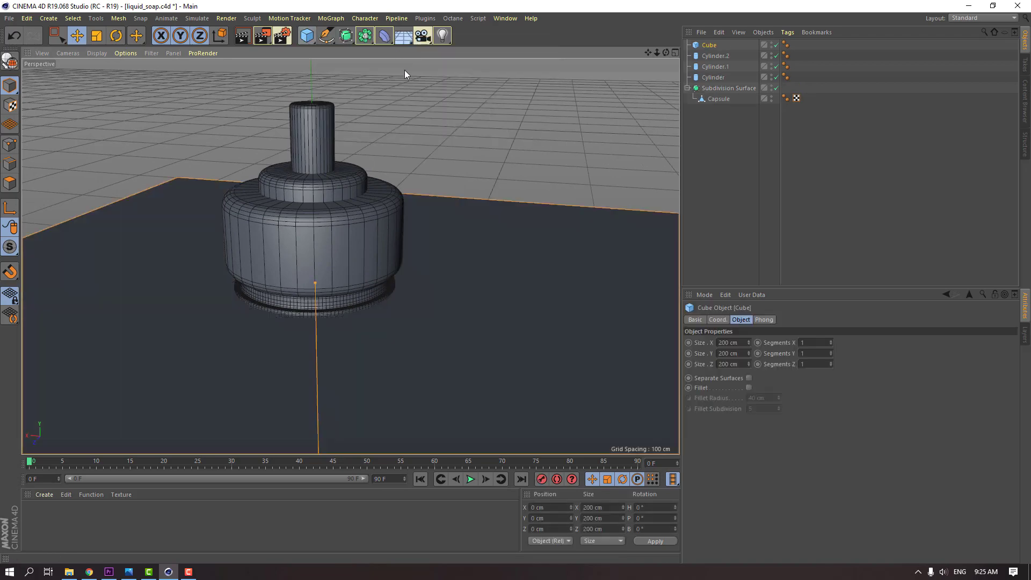
scroll(331, 292, down, 5)
drag(326, 338, 345, 220)
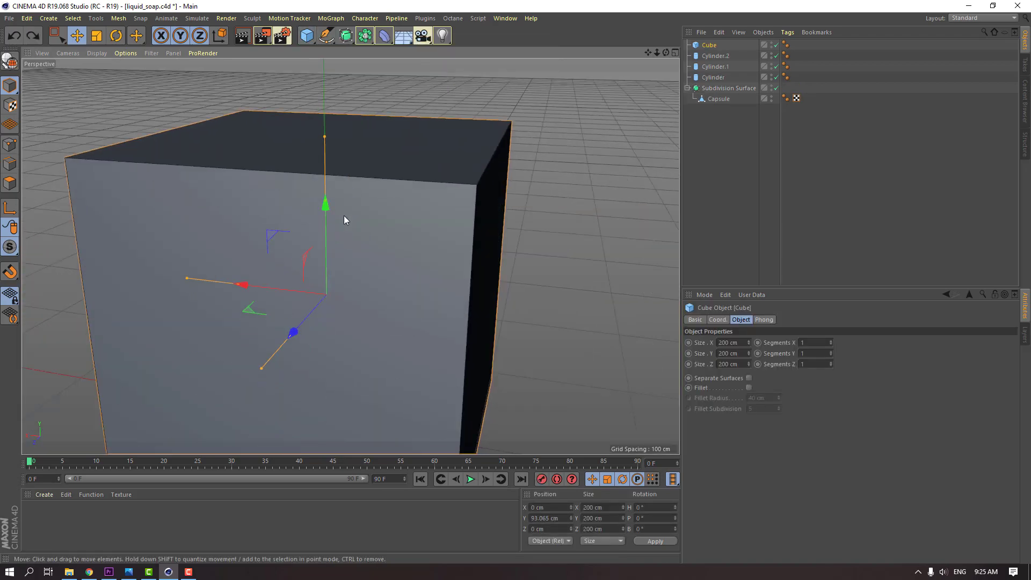
drag(324, 138, 323, 239)
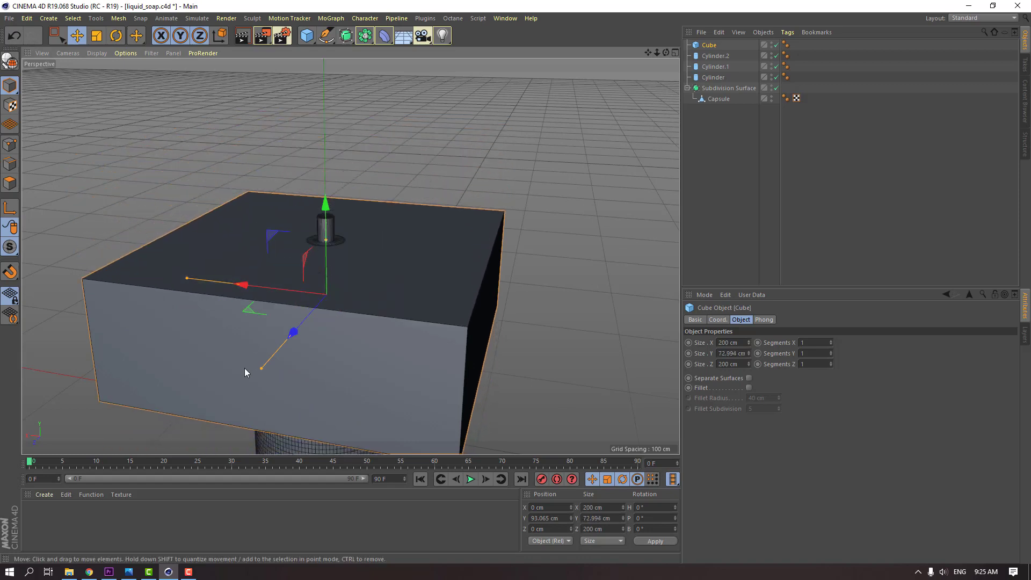
drag(263, 369, 306, 318)
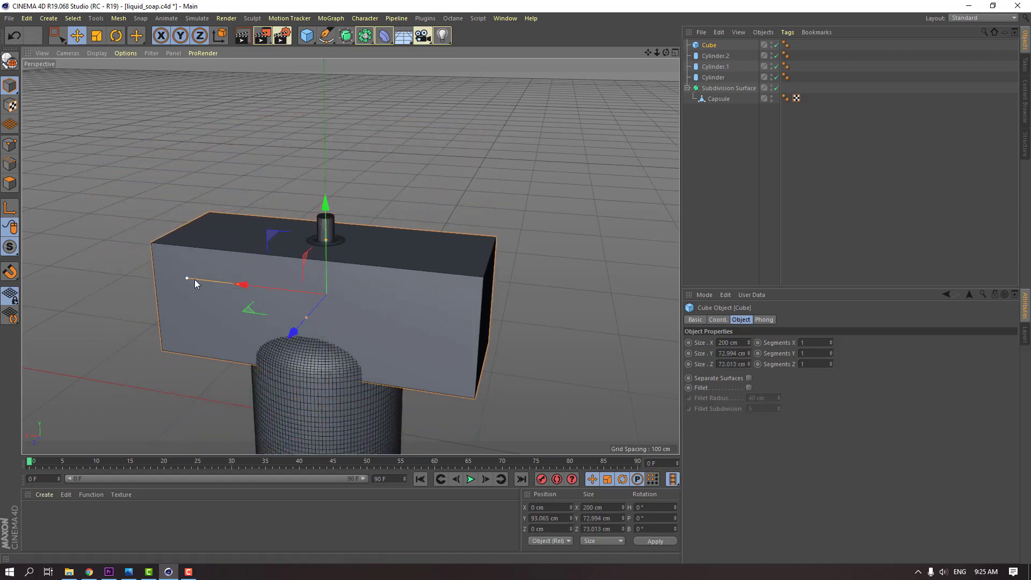
drag(194, 280, 216, 282)
Flatten the cube into a thin slab about 77 cm wide and lower it toward the nozzle stem.
drag(324, 240, 317, 311)
drag(327, 273, 318, 173)
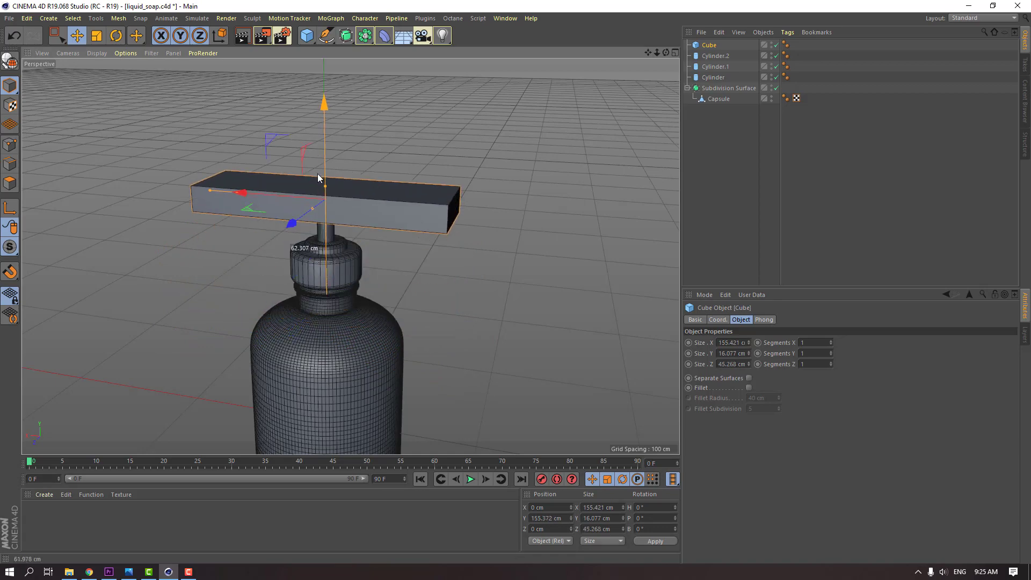
drag(209, 189, 269, 196)
scroll(356, 247, up, 3)
alt+drag(356, 243, 285, 161)
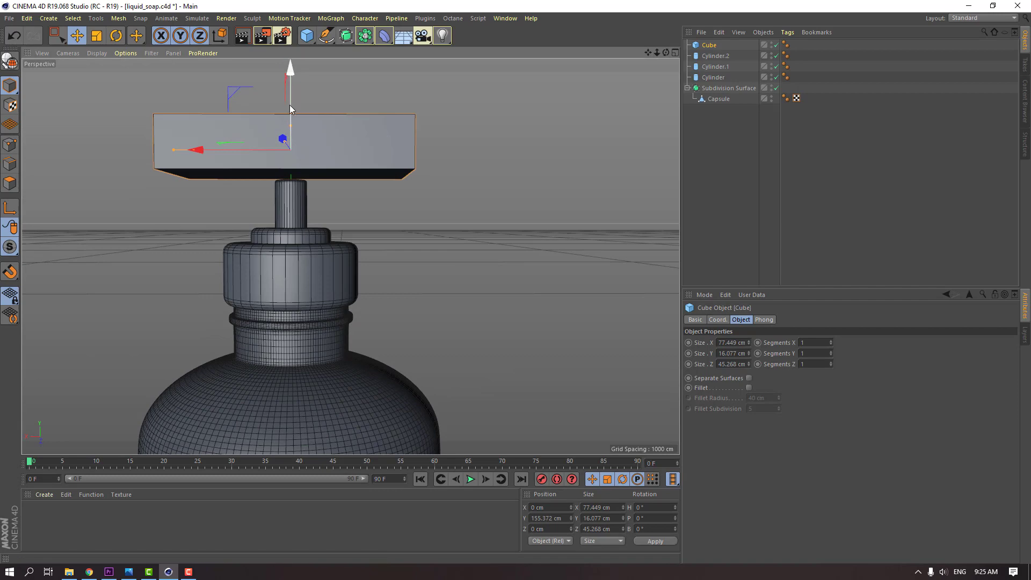
drag(289, 104, 289, 117)
scroll(376, 192, up, 3)
alt+drag(291, 186, 188, 220)
scroll(233, 224, down, 3)
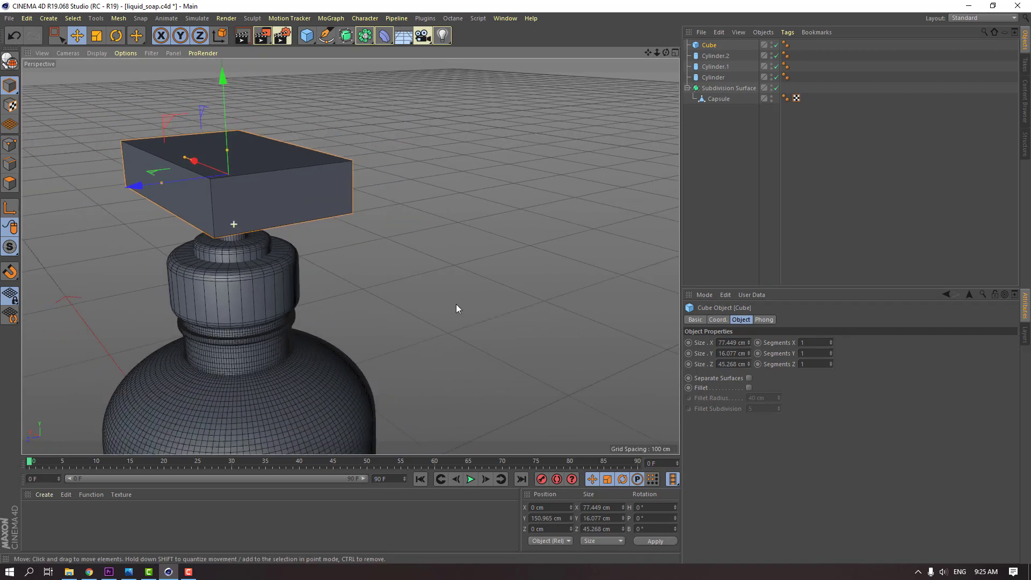
Size the slab to 65.449 × 7.077 × 22.268 cm, rest it on the stem, and save.
drag(749, 346, 749, 352)
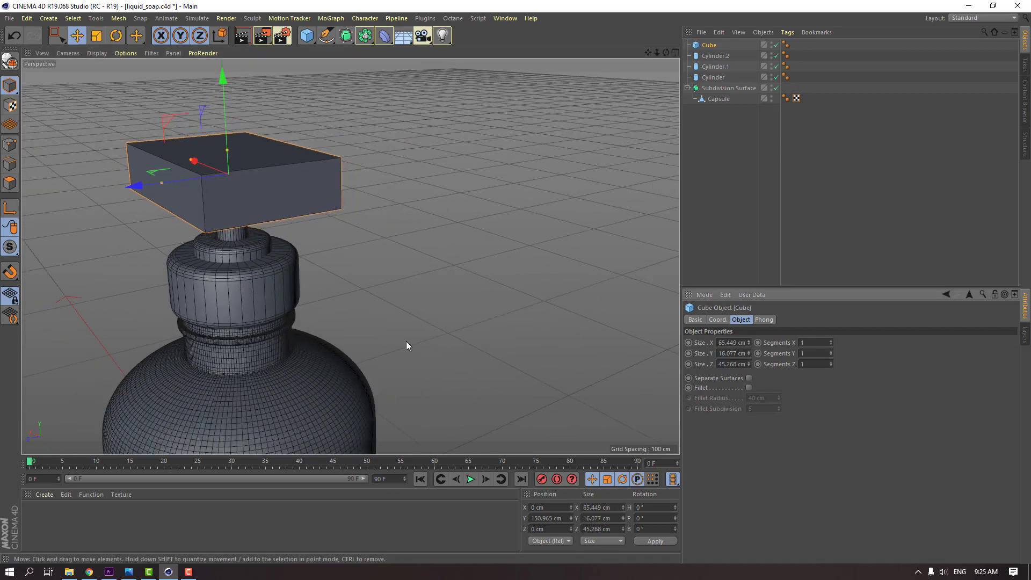
alt+drag(406, 340, 260, 179)
drag(748, 353, 748, 370)
alt+drag(387, 269, 239, 243)
alt+drag(425, 273, 391, 154)
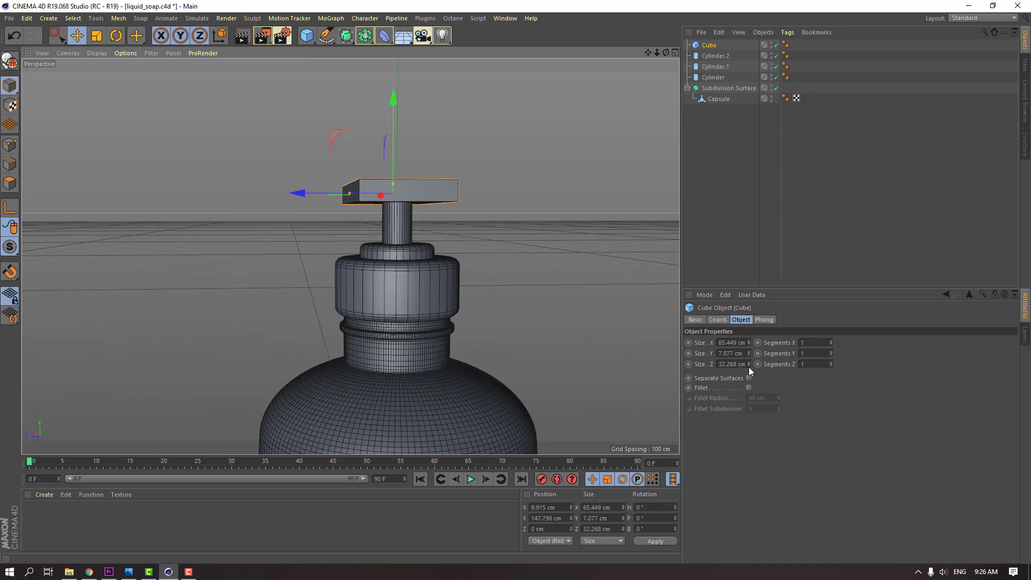
drag(749, 365, 748, 366)
alt+drag(386, 248, 369, 292)
scroll(382, 289, up, 10)
alt+drag(243, 259, 303, 277)
key(ctrl+s)
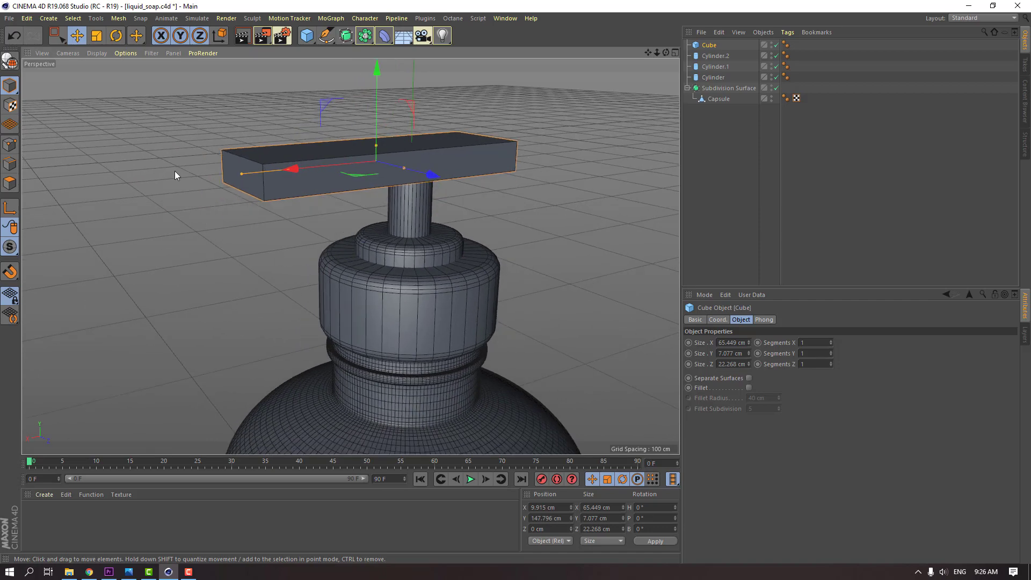
Make the slab an editable polygon object and switch to Edge mode.
click(10, 63)
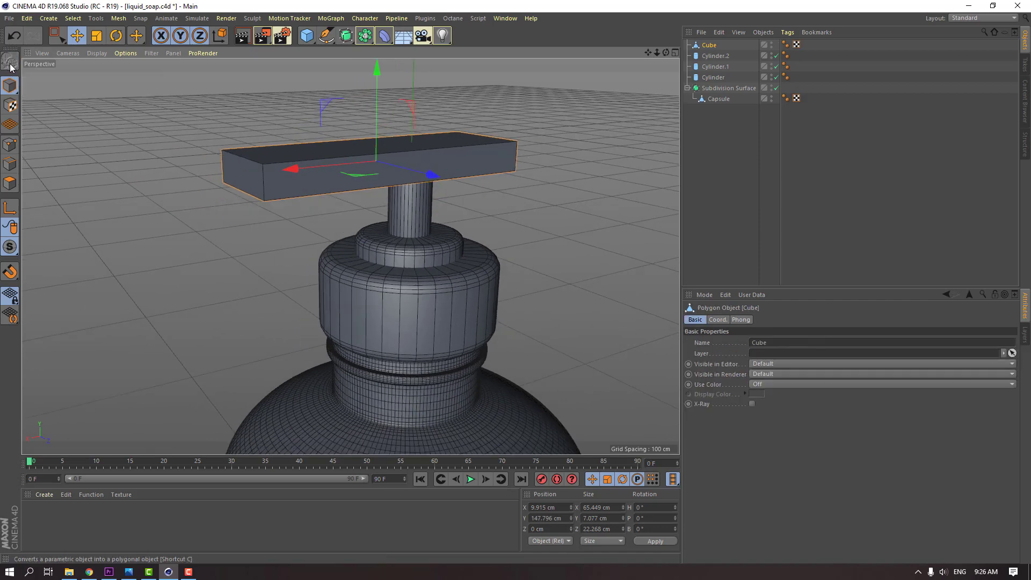
alt+drag(324, 205, 169, 169)
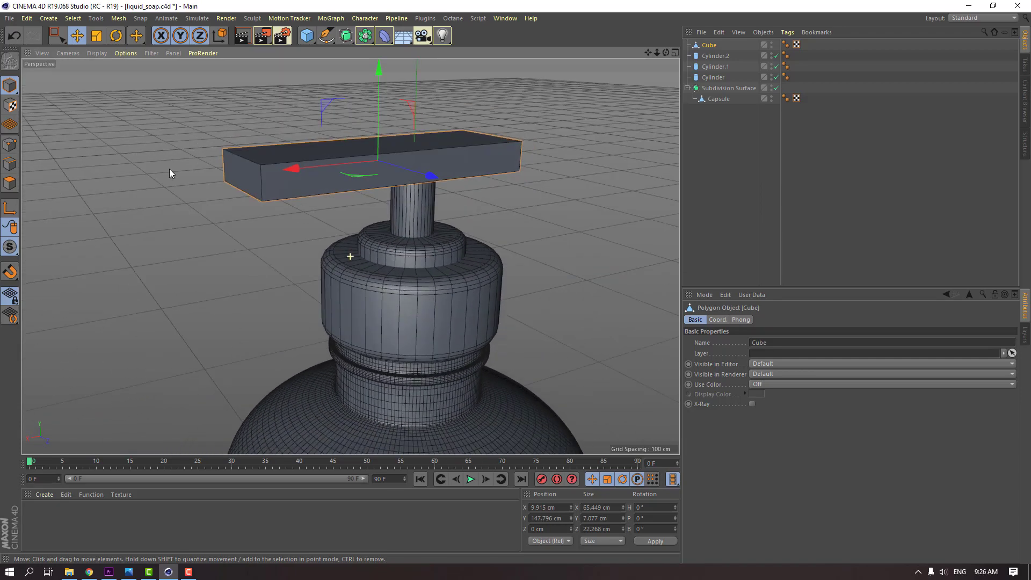
click(10, 164)
Use Loop/Path Cut to place four edge loops along the slab's length, making five sections.
right_click(129, 175)
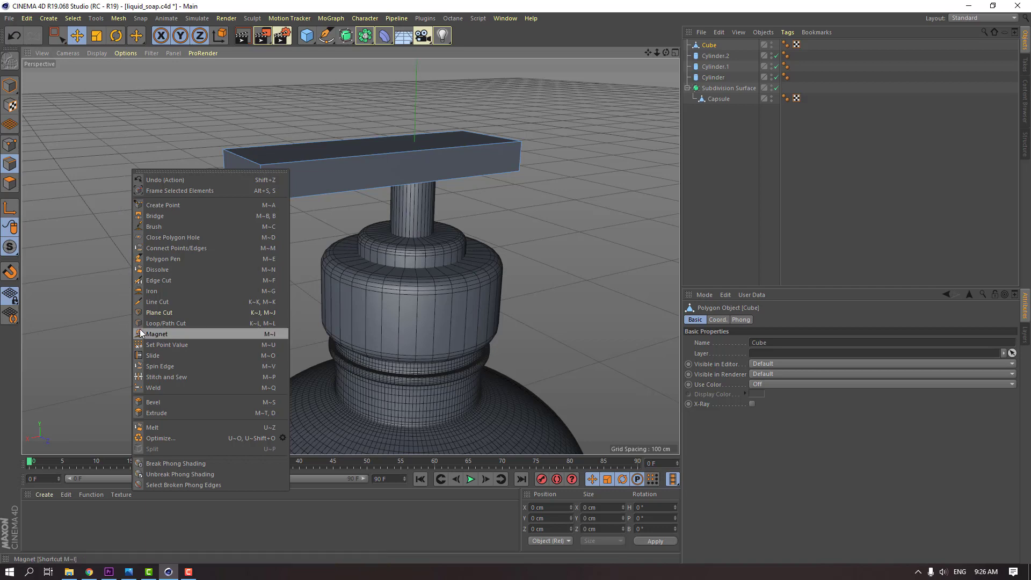
click(171, 323)
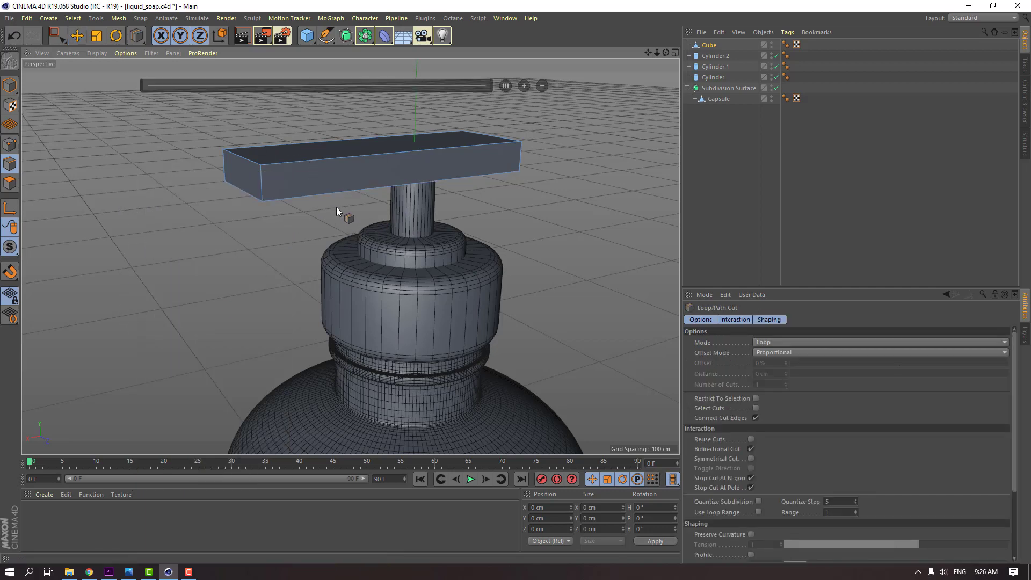
alt+drag(291, 193, 166, 192)
mouse_move(293, 191)
alt+mouse_down()
mouse_move(306, 192)
mouse_move(265, 184)
mouse_move(299, 164)
mouse_move(284, 194)
alt+mouse_up()
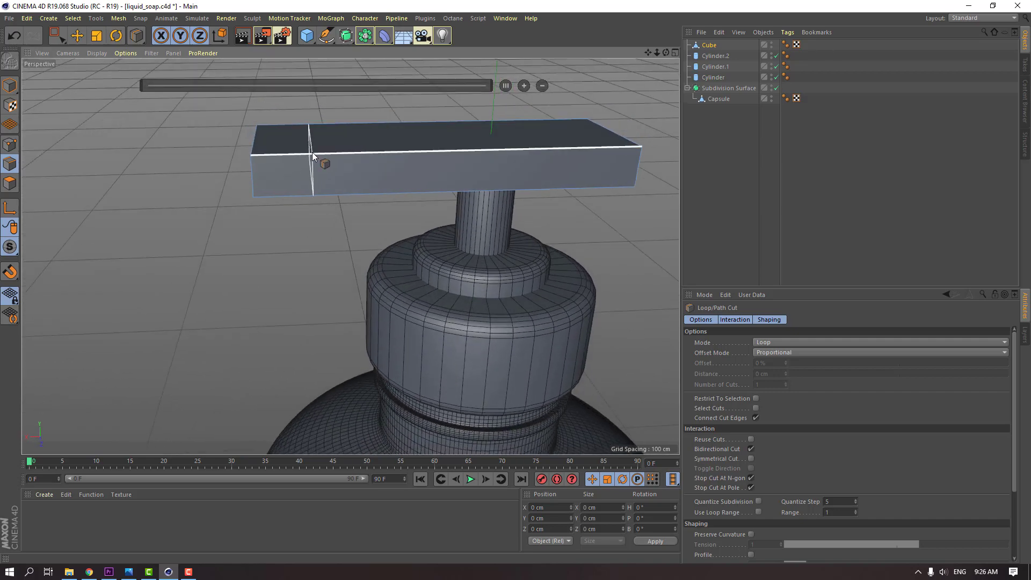
click(323, 153)
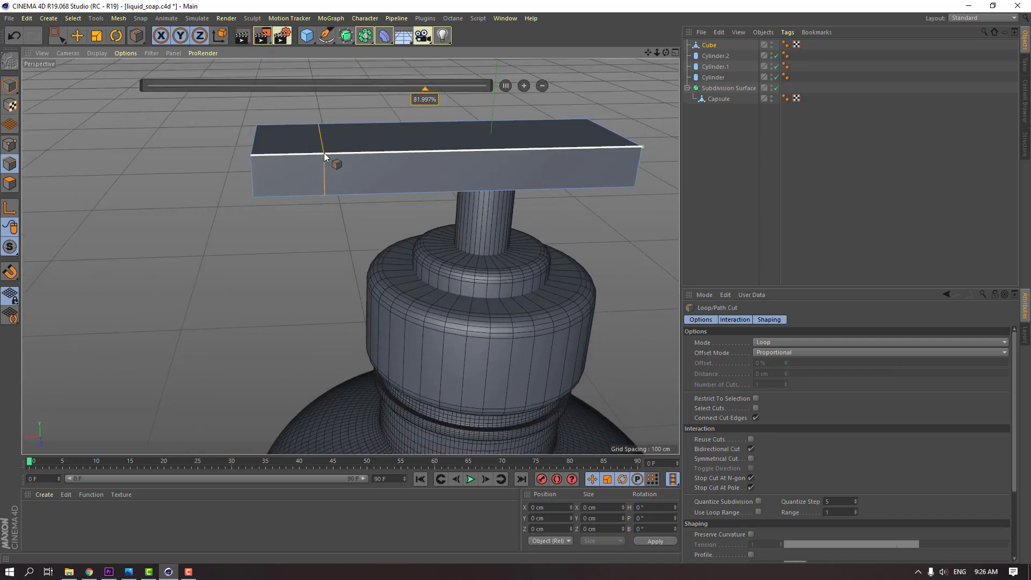
click(394, 151)
alt+drag(394, 151, 421, 206)
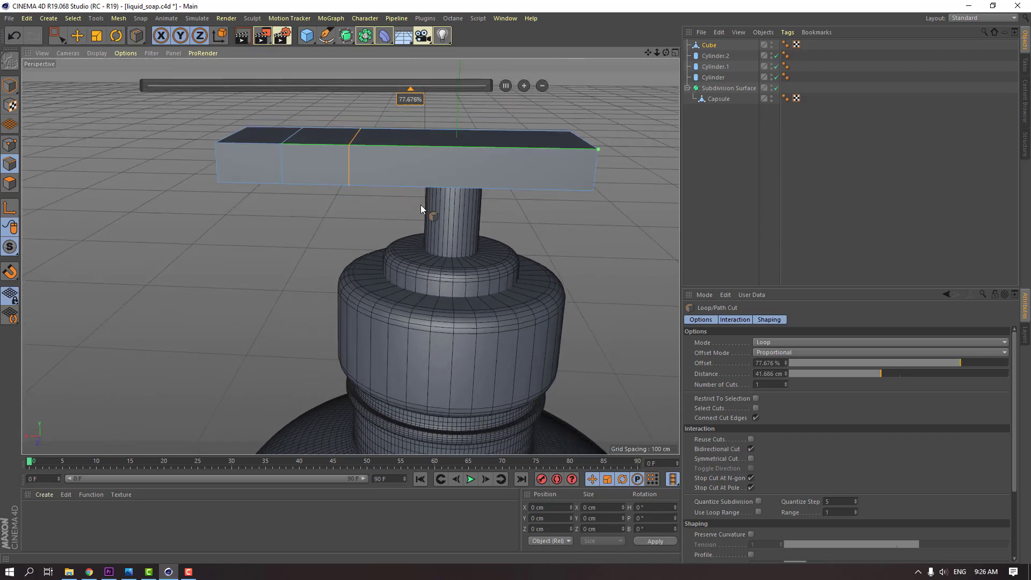
click(451, 153)
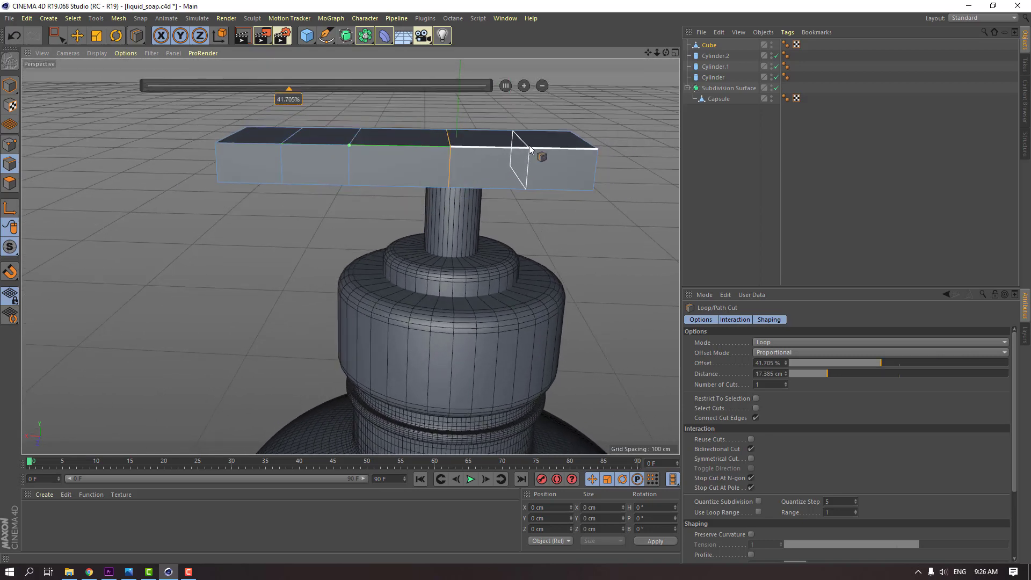
click(527, 145)
alt+drag(427, 229, 483, 207)
alt+drag(247, 231, 200, 252)
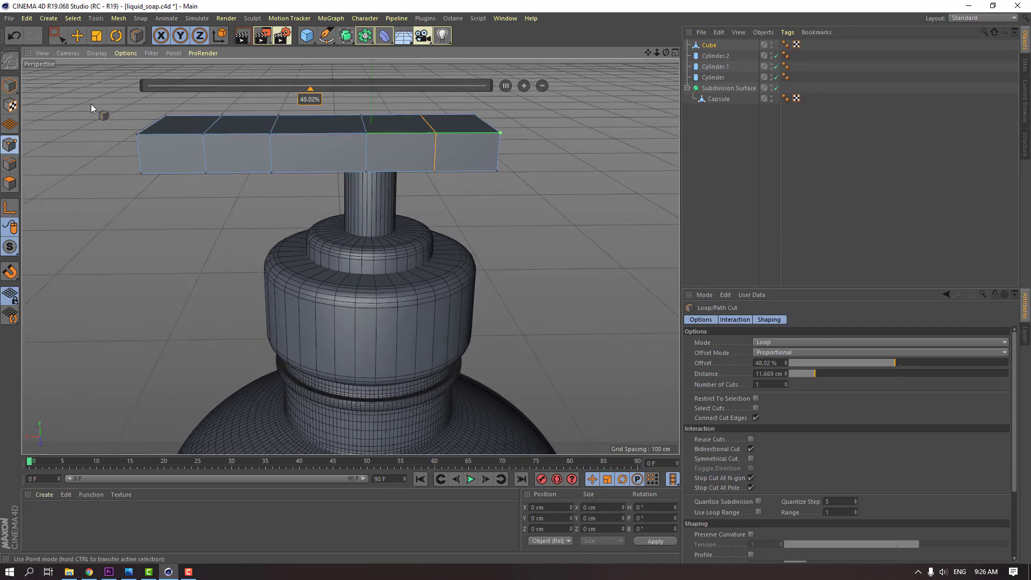
drag(57, 36, 82, 51)
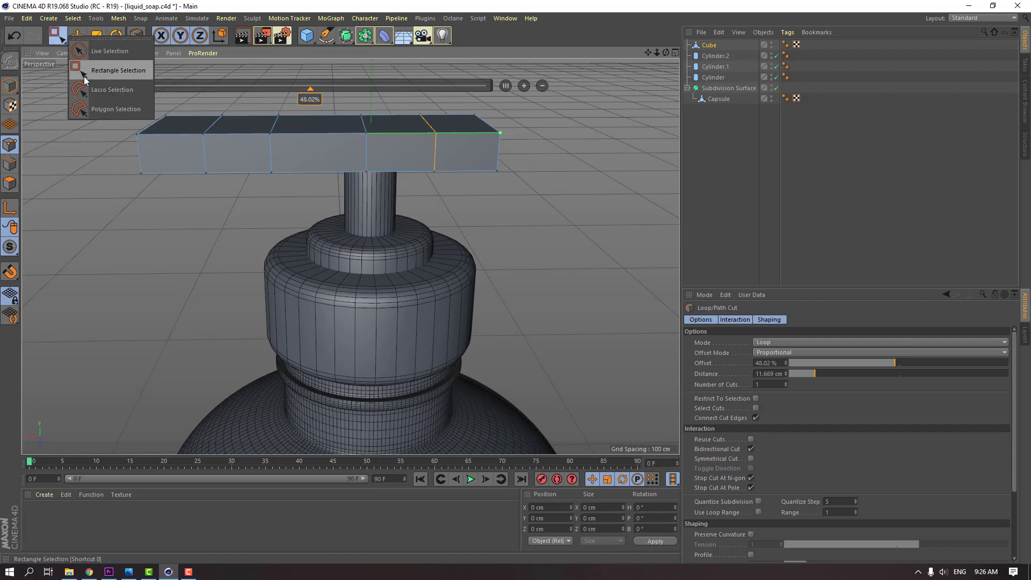
Box-select the point column at the slab's end and raise it slightly.
click(117, 77)
scroll(123, 171, up, 5)
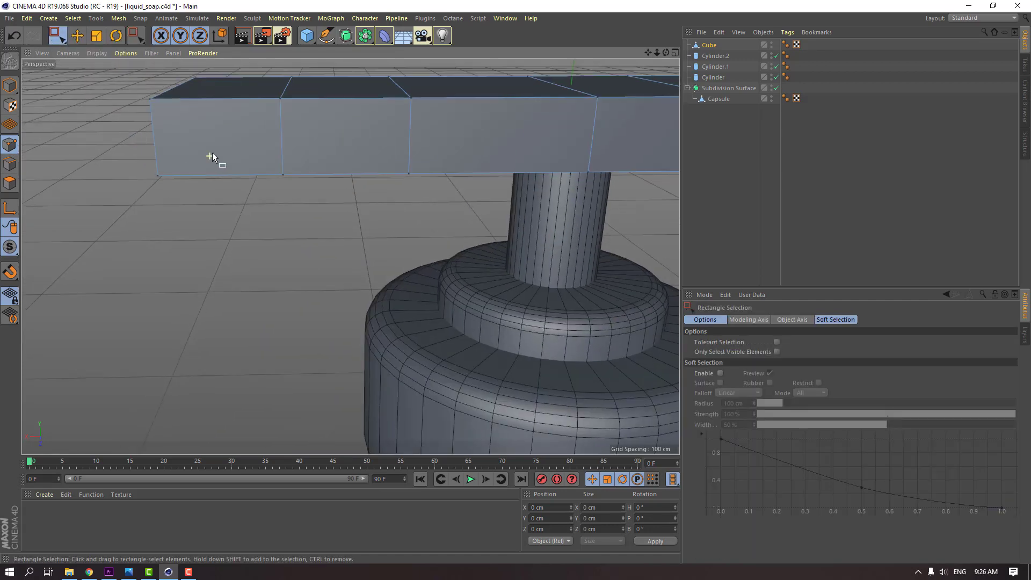
alt+drag(210, 153, 242, 146)
scroll(242, 146, down, 1)
drag(109, 83, 135, 108)
alt+drag(195, 69, 397, 155)
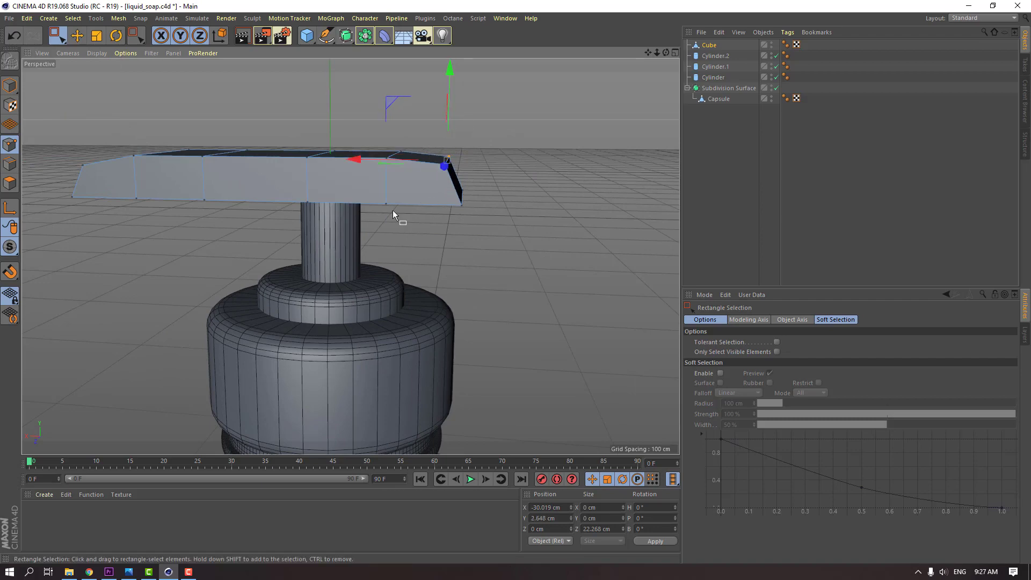
alt+drag(392, 210, 283, 208)
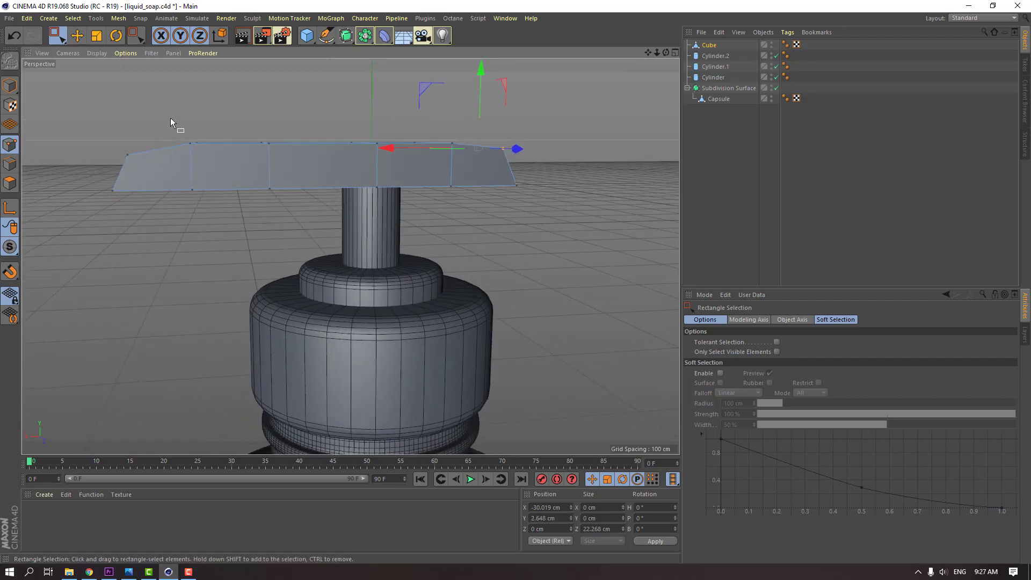
drag(180, 120, 226, 212)
alt+drag(226, 212, 240, 169)
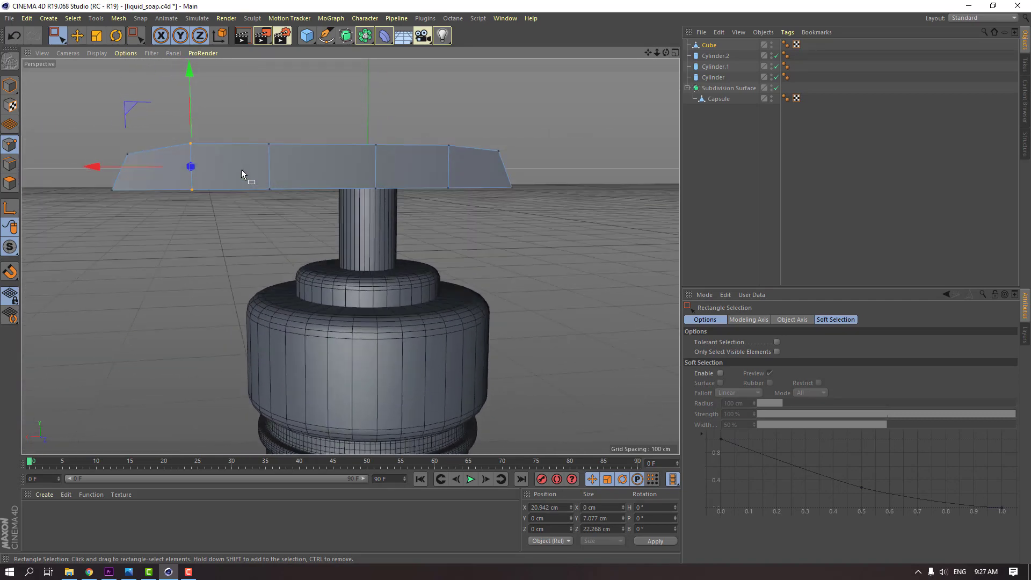
drag(190, 111, 195, 102)
Select the next point columns and lower the centre column slightly to make the slab wavy.
drag(315, 110, 263, 189)
mouse_move(260, 118)
mouse_down()
mouse_move(263, 110)
mouse_move(259, 124)
mouse_up()
alt+middle_drag(420, 221, 362, 221)
drag(287, 109, 341, 206)
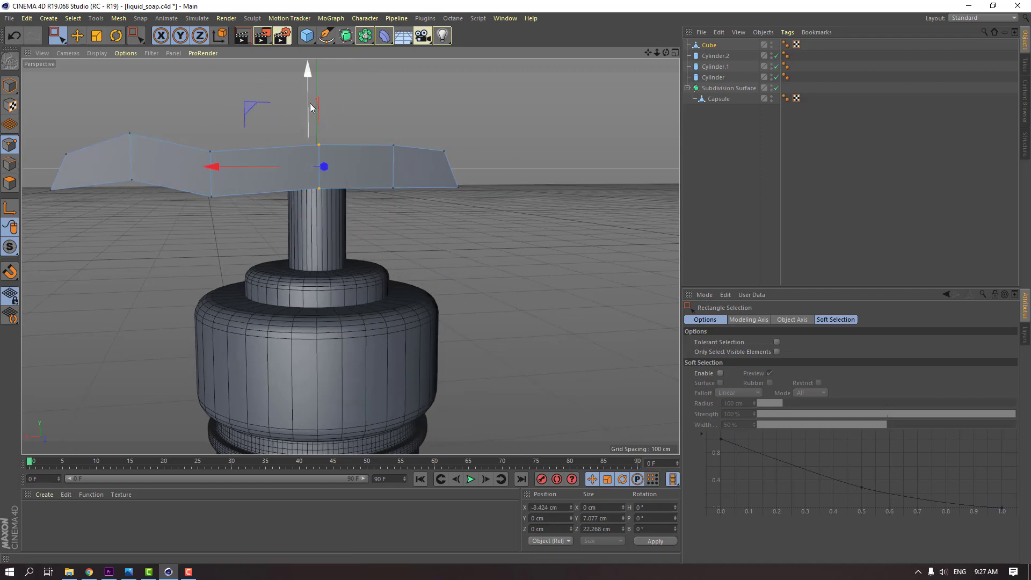
drag(311, 104, 308, 108)
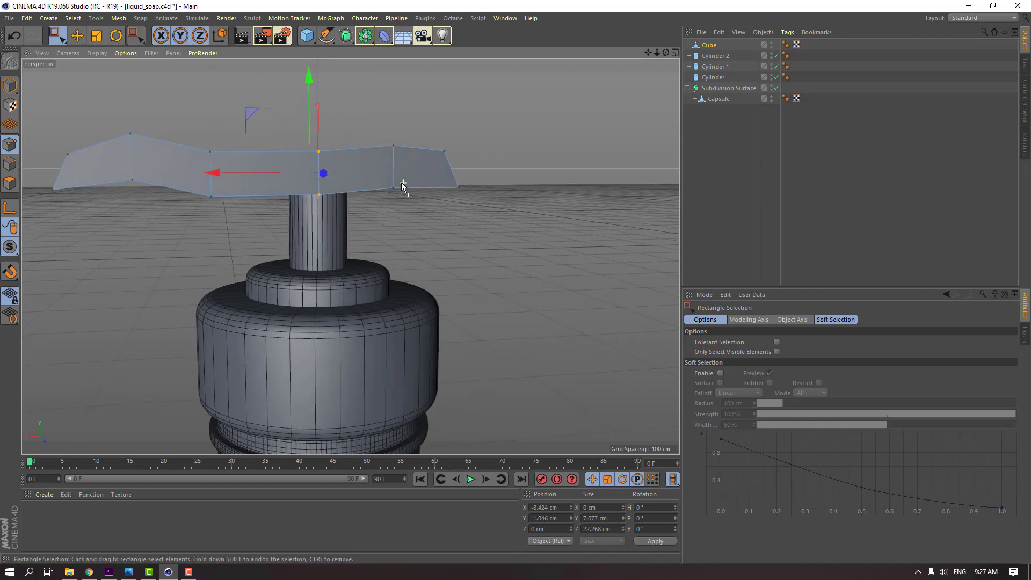
drag(361, 85, 398, 83)
alt+drag(422, 169, 379, 217)
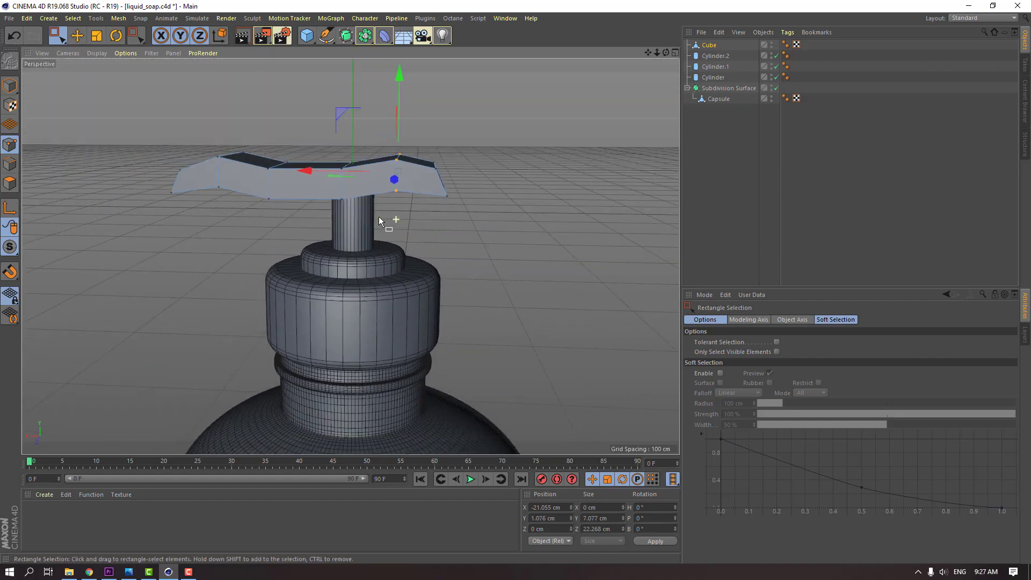
Push the right-end points of the handle outward along Z and save the file.
alt+drag(176, 229, 433, 213)
drag(298, 145, 228, 176)
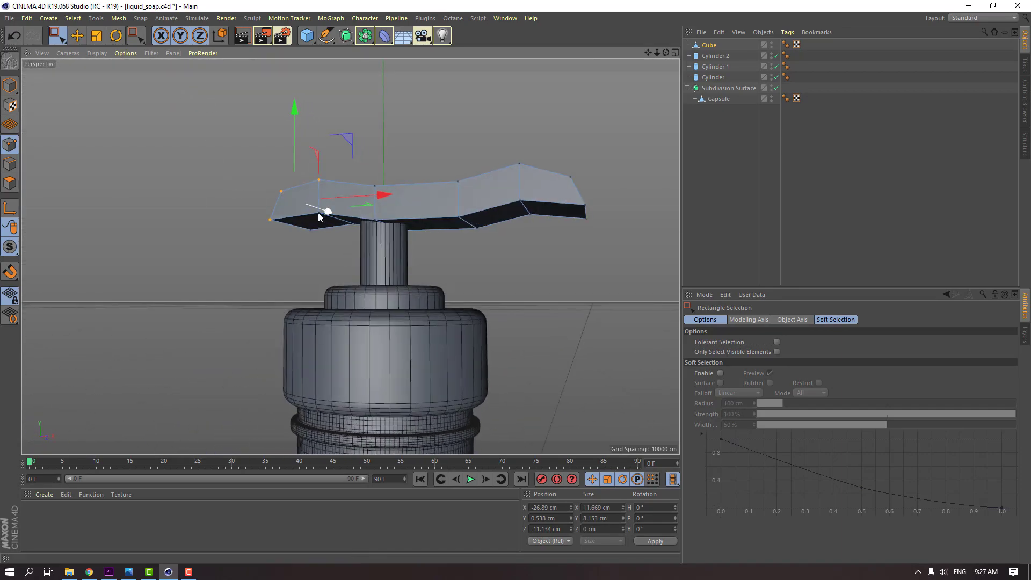
scroll(280, 222, up, 2)
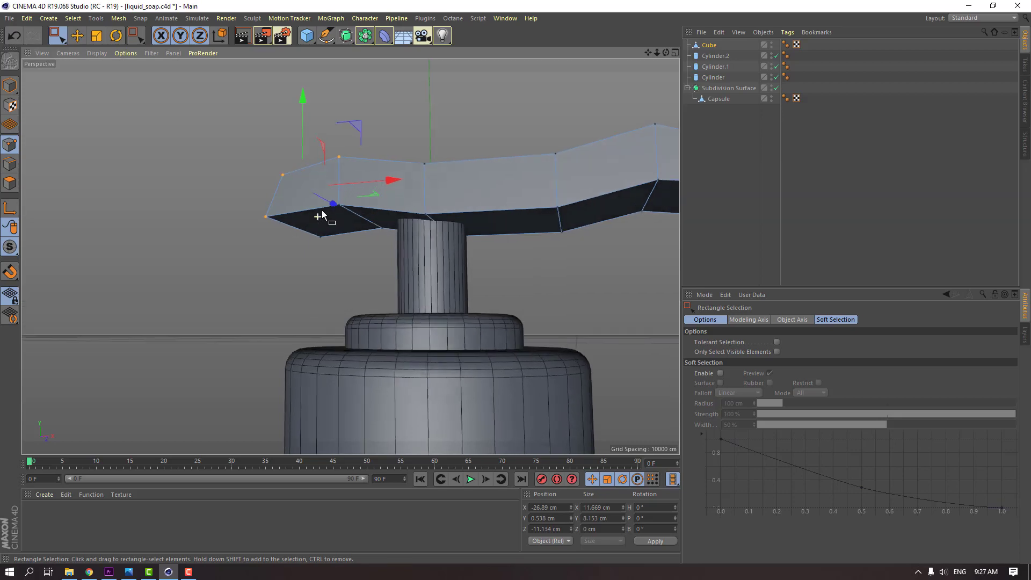
scroll(322, 219, up, 1)
alt+drag(339, 215, 514, 314)
drag(323, 204, 307, 348)
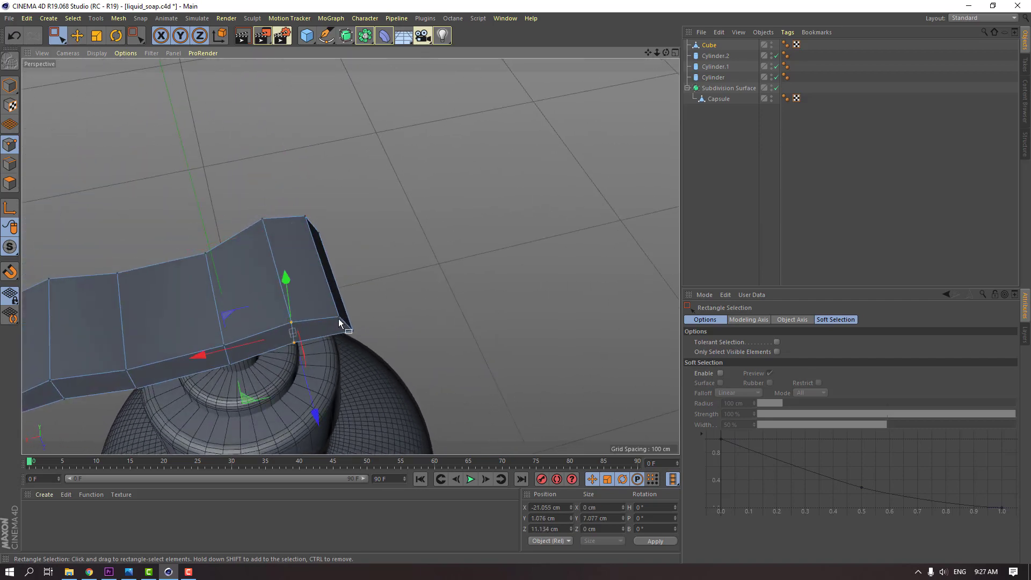
shift+drag(368, 306, 350, 398)
scroll(227, 362, down, 3)
alt+drag(339, 304, 272, 231)
alt+drag(349, 255, 209, 250)
key(ctrl+s)
Stretch the four left-end points farther out along X and drop them slightly lower.
scroll(222, 228, up, 3)
drag(152, 211, 215, 274)
drag(153, 201, 214, 259)
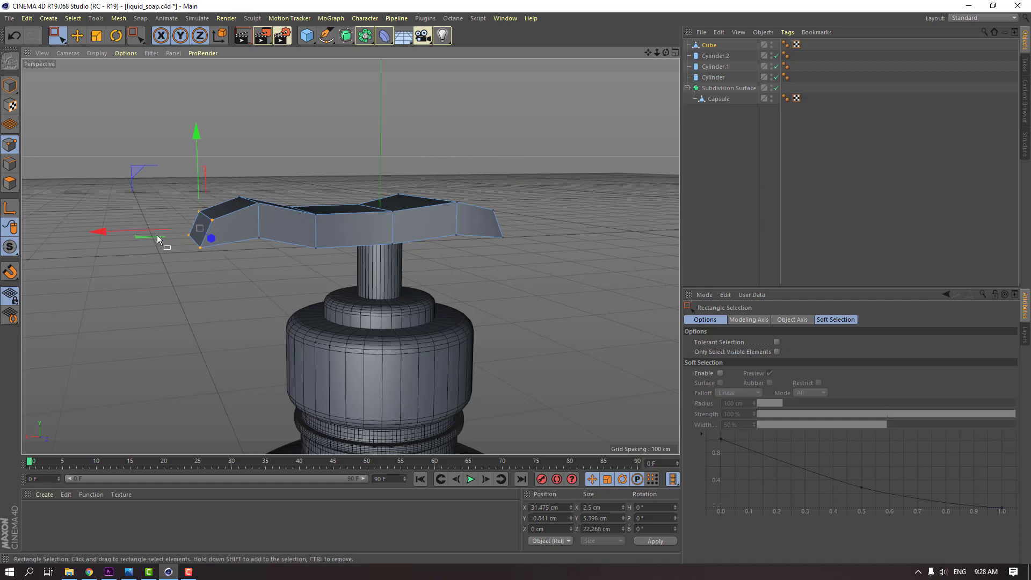
drag(156, 232, 130, 241)
drag(173, 167, 170, 175)
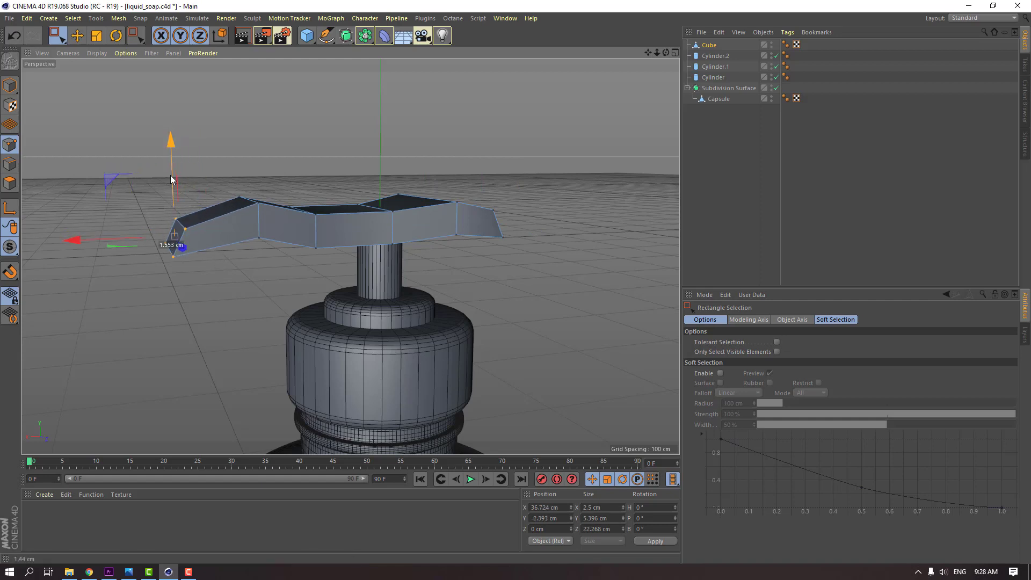
alt+drag(304, 288, 259, 267)
alt+right_drag(391, 283, 327, 293)
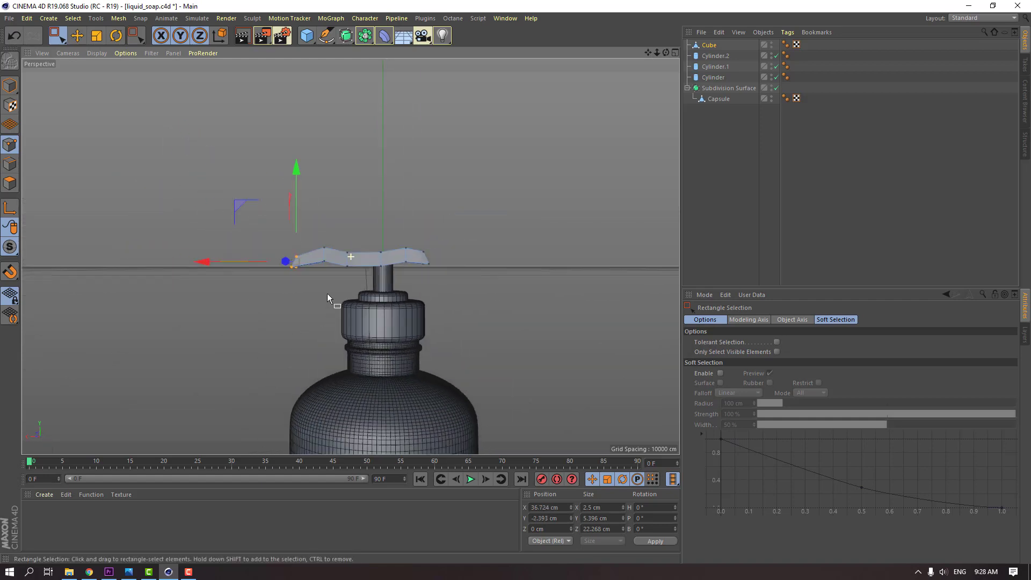
alt+middle_drag(327, 293, 331, 263)
mouse_move(398, 301)
alt+mouse_down()
mouse_move(536, 322)
mouse_move(523, 341)
mouse_move(385, 291)
alt+mouse_up()
scroll(358, 236, up, 8)
drag(180, 224, 104, 167)
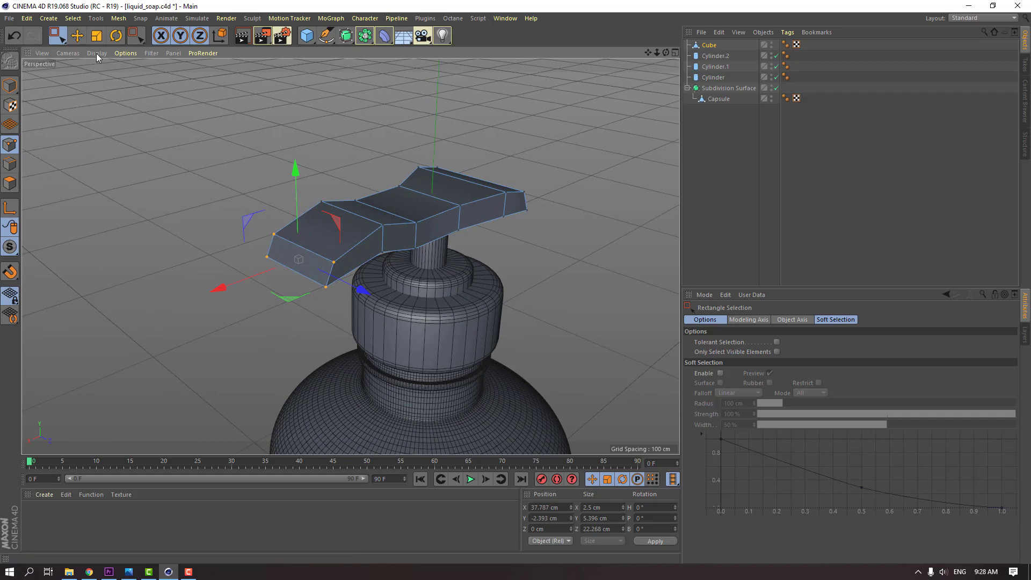
Use Loop/Path Cut to place supporting edge loops near the handle's right and opposite ends.
key(e)
right_click(161, 131)
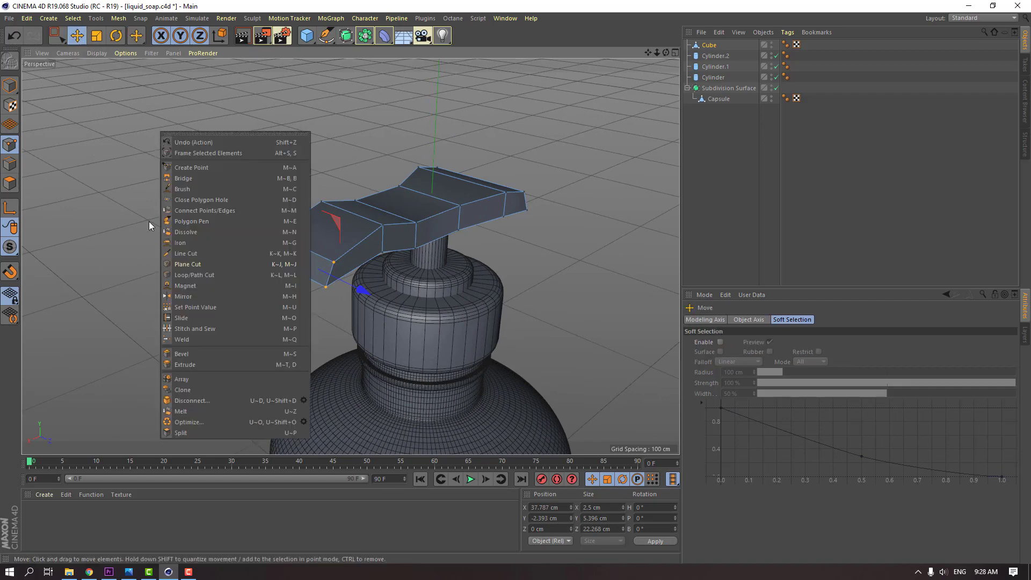
click(209, 279)
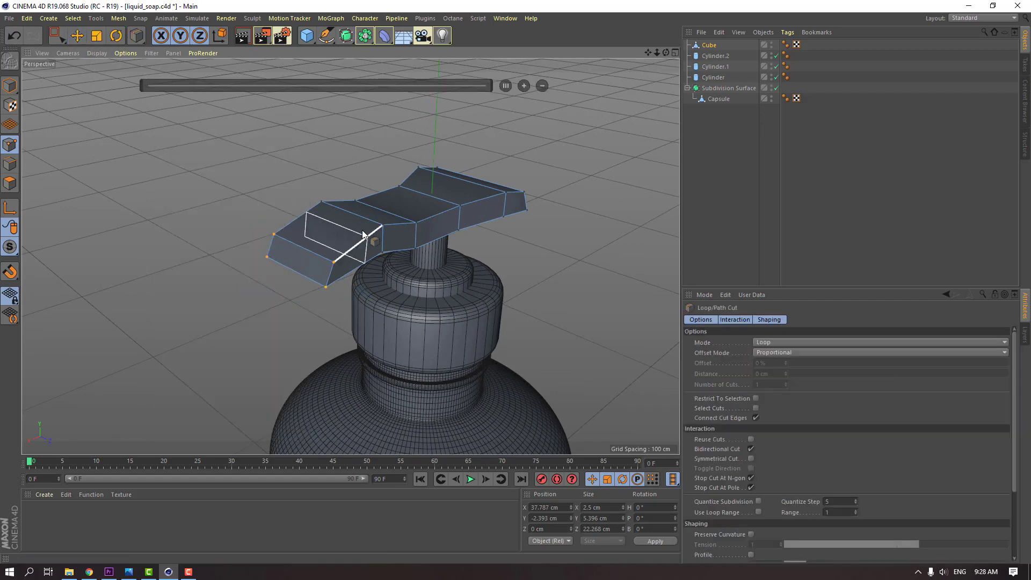
scroll(410, 269, up, 3)
scroll(430, 277, up, 4)
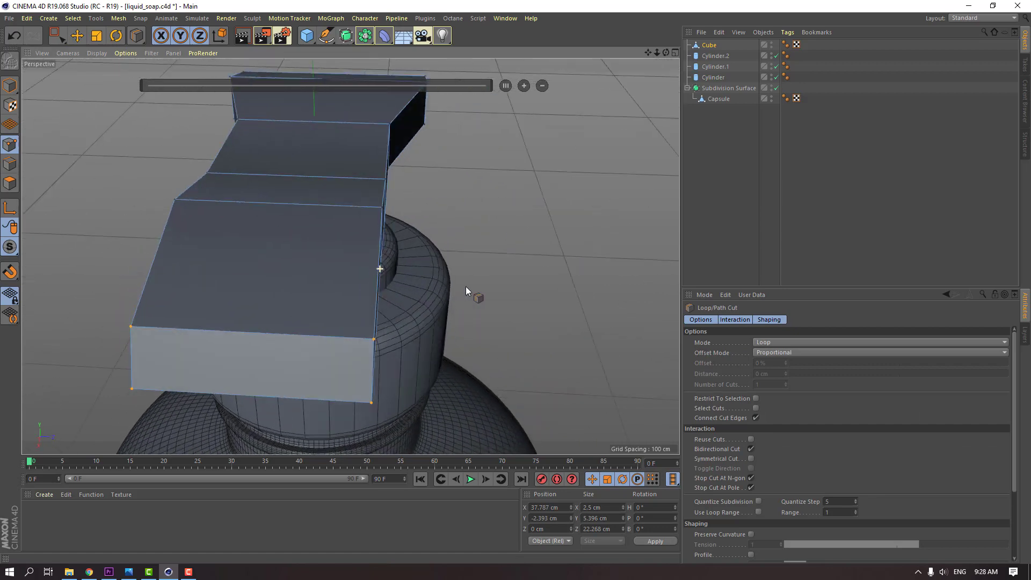
click(368, 209)
alt+drag(256, 234, 300, 231)
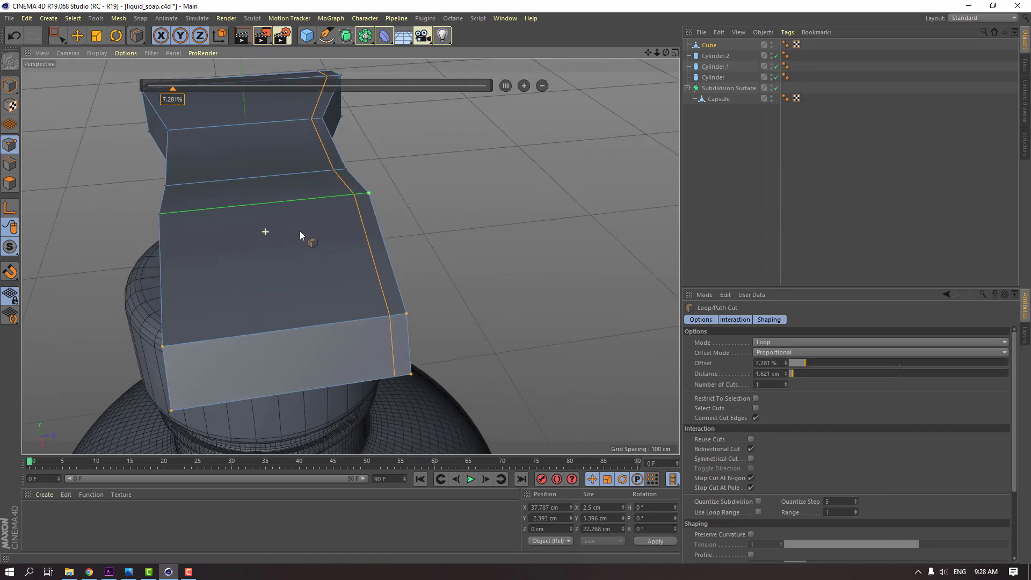
click(166, 213)
Add two more supporting loops near the front end, then return to Model mode with Move.
alt+drag(436, 302, 288, 316)
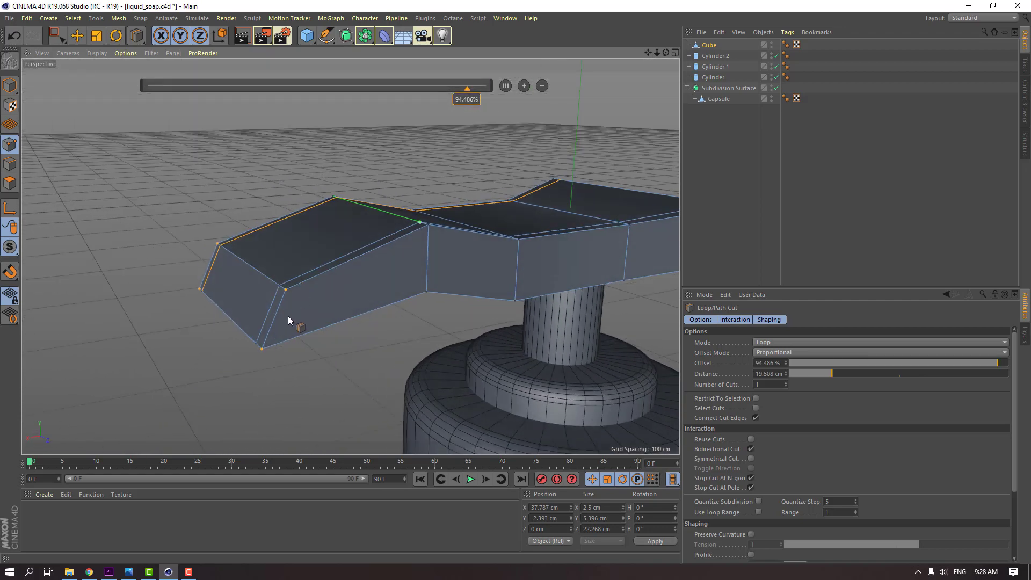
scroll(288, 316, up, 3)
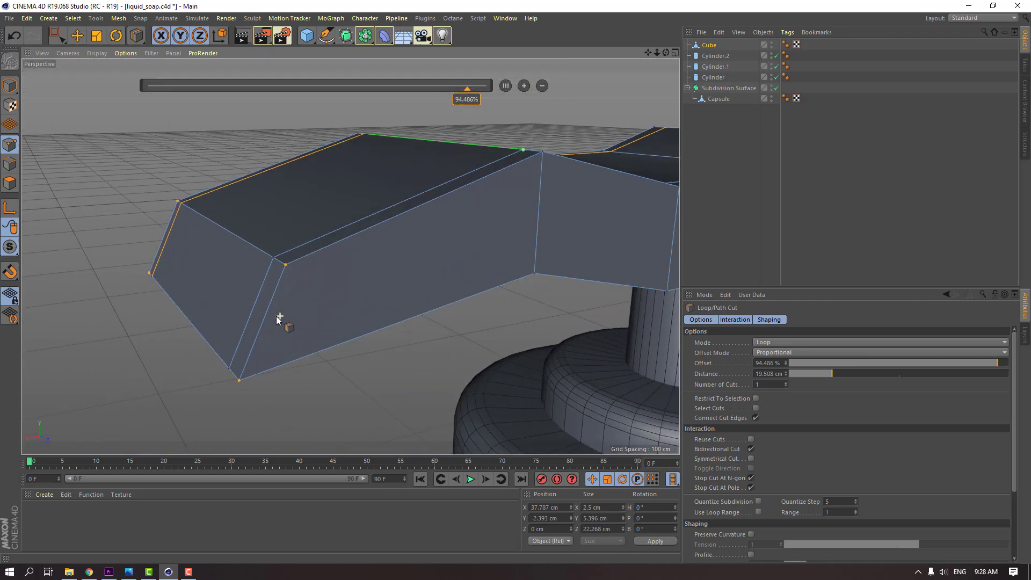
click(279, 280)
click(253, 359)
alt+drag(559, 306, 469, 334)
scroll(469, 334, down, 3)
alt+drag(350, 257, 156, 209)
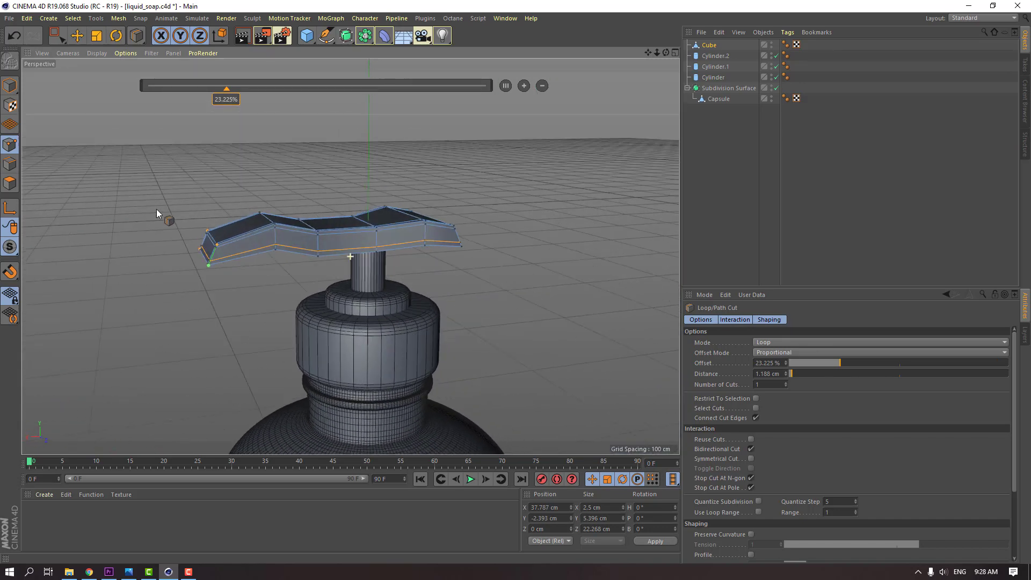
click(12, 85)
click(77, 36)
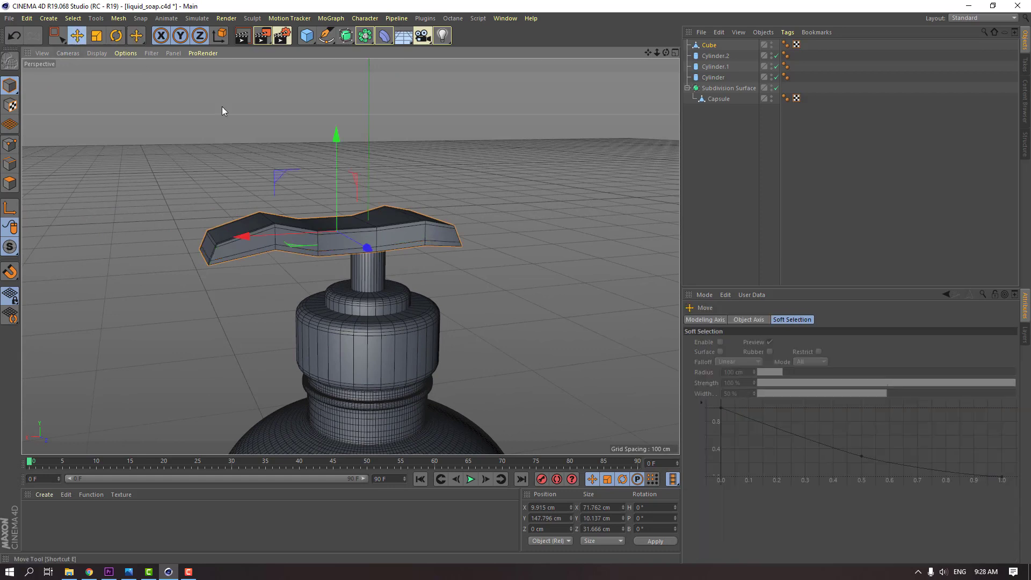
Add a Subdivision Surface and parent the Cube under Subdivision Surface.1.
click(346, 36)
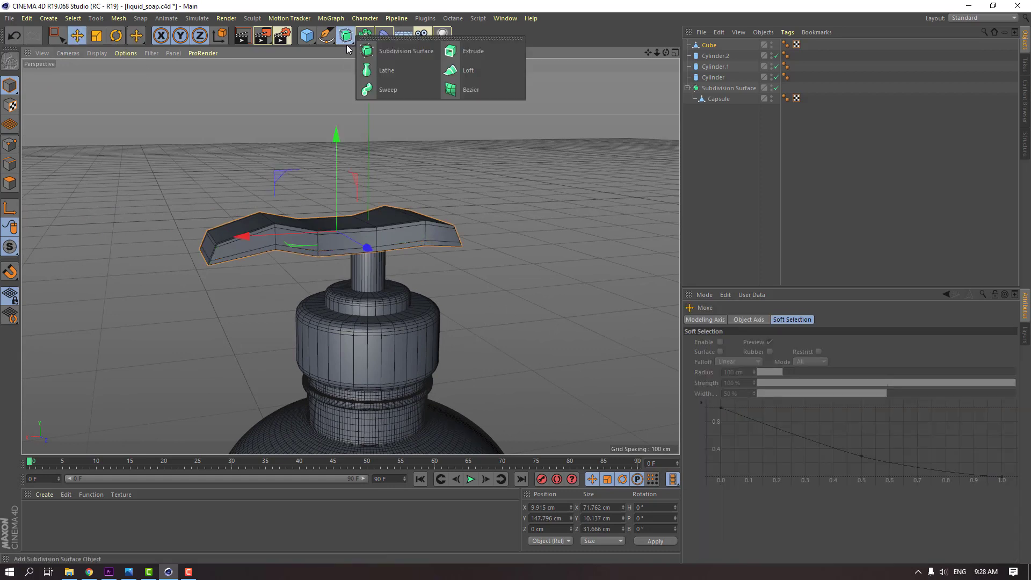
click(396, 51)
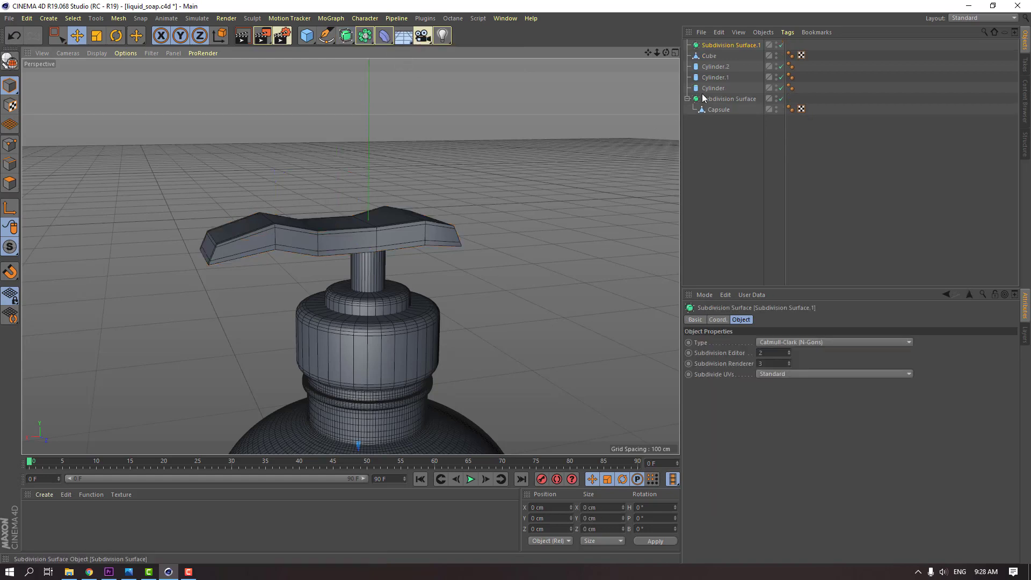
click(709, 56)
drag(708, 56, 712, 46)
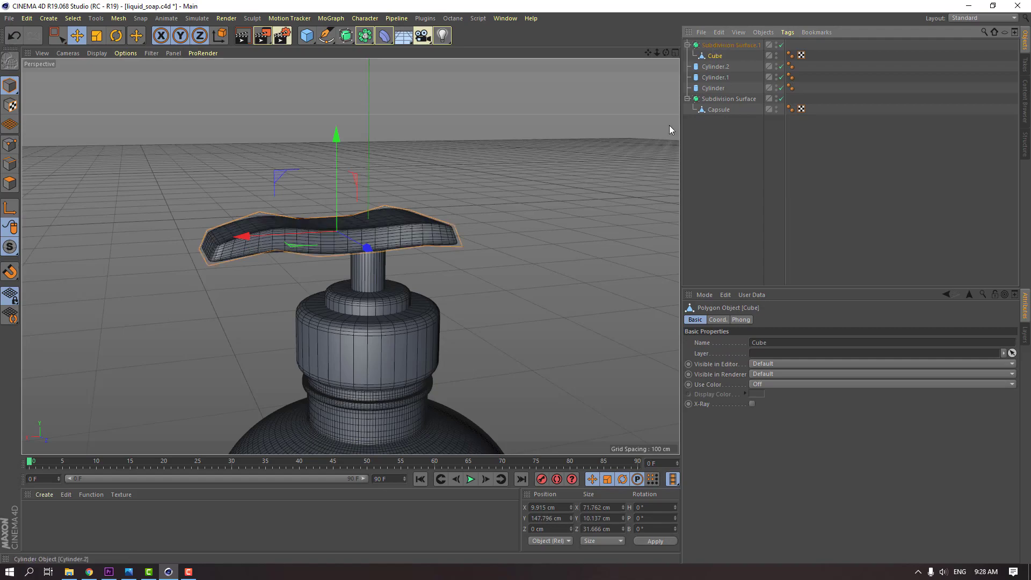
click(438, 260)
Frame the whole bottle to review the smoothed handle and save the file.
scroll(334, 258, up, 2)
alt+drag(284, 265, 250, 278)
alt+right_drag(293, 287, 227, 331)
alt+middle_drag(226, 331, 267, 155)
alt+right_drag(268, 155, 330, 184)
alt+drag(350, 257, 299, 166)
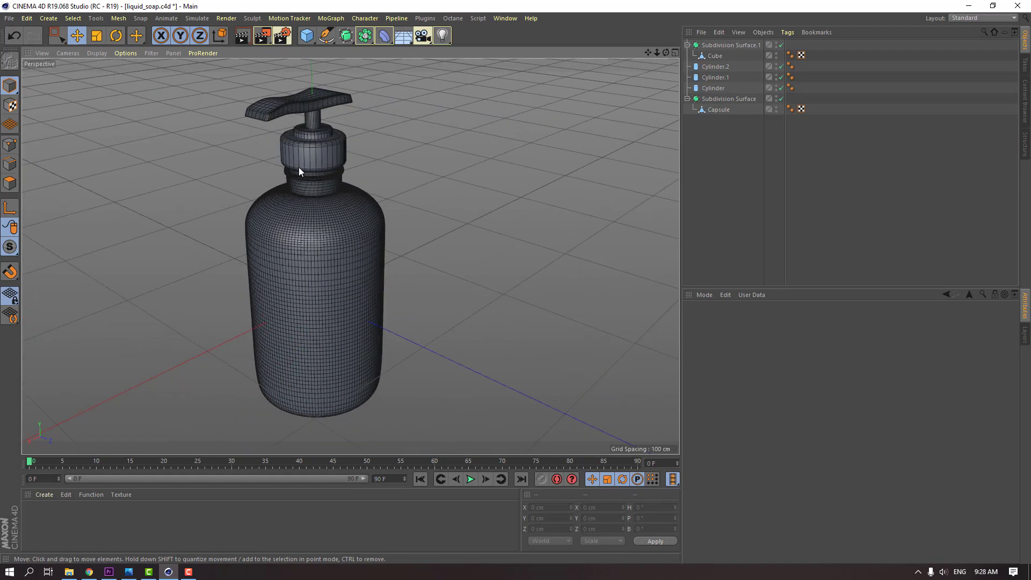
key(ctrl+s)
scroll(324, 181, up, 3)
alt+drag(277, 100, 289, 141)
Marquee-select the Cube handle's left tip point, pull it farther out along X, and lower it.
click(716, 57)
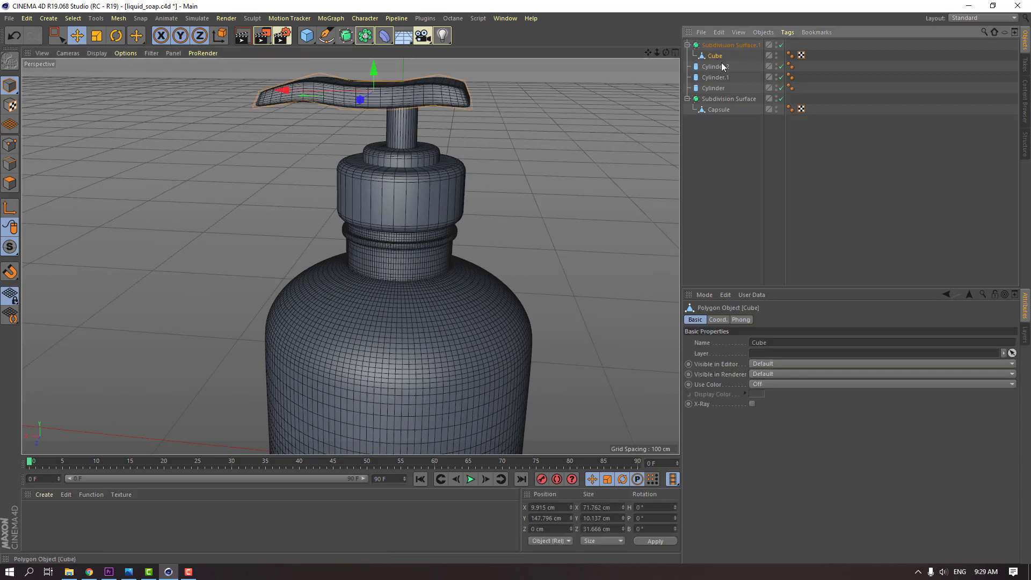
click(11, 144)
scroll(265, 114, up, 4)
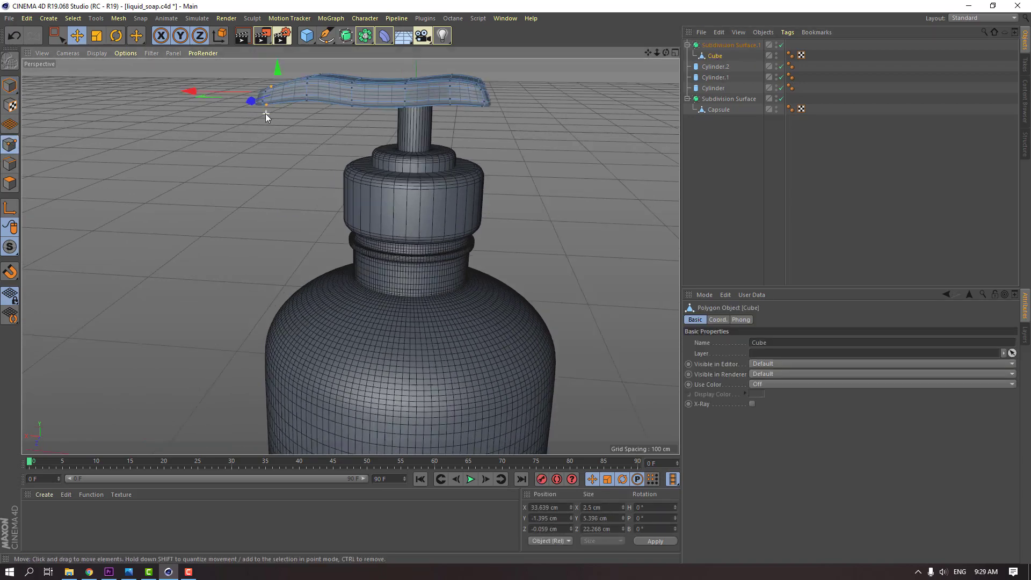
alt+drag(266, 114, 237, 111)
click(215, 107)
click(57, 39)
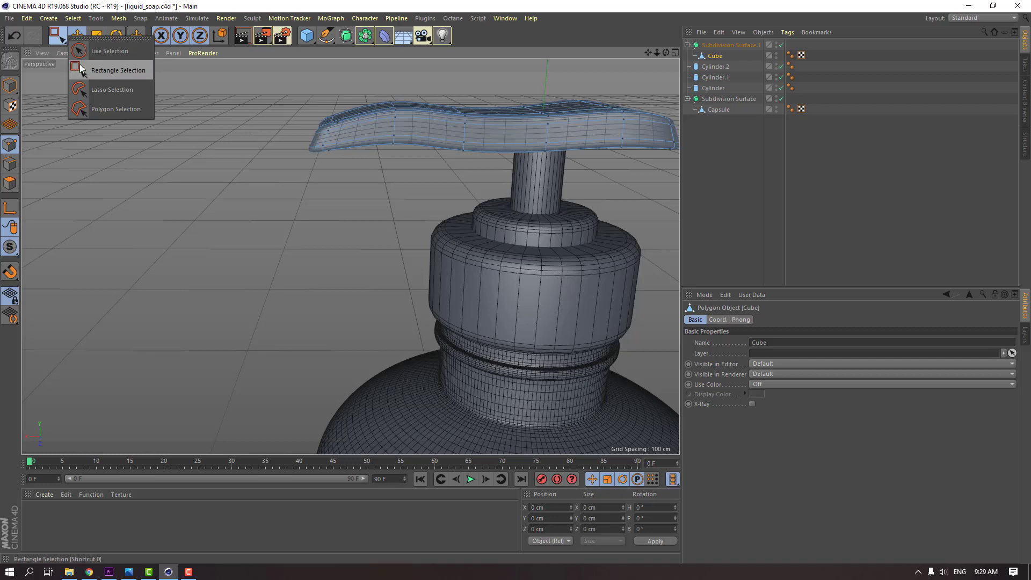
click(95, 73)
drag(247, 99, 338, 185)
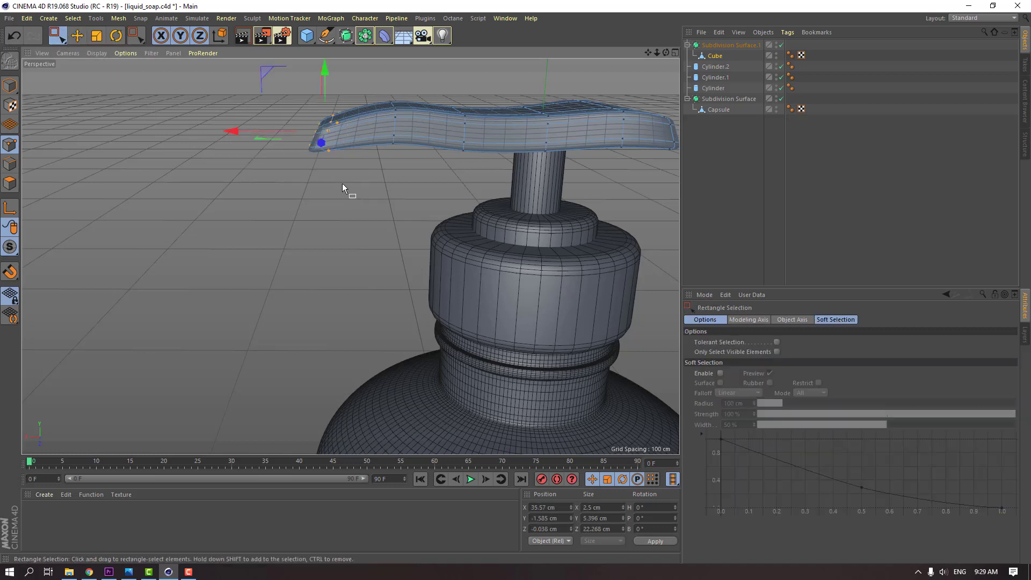
drag(258, 137, 214, 138)
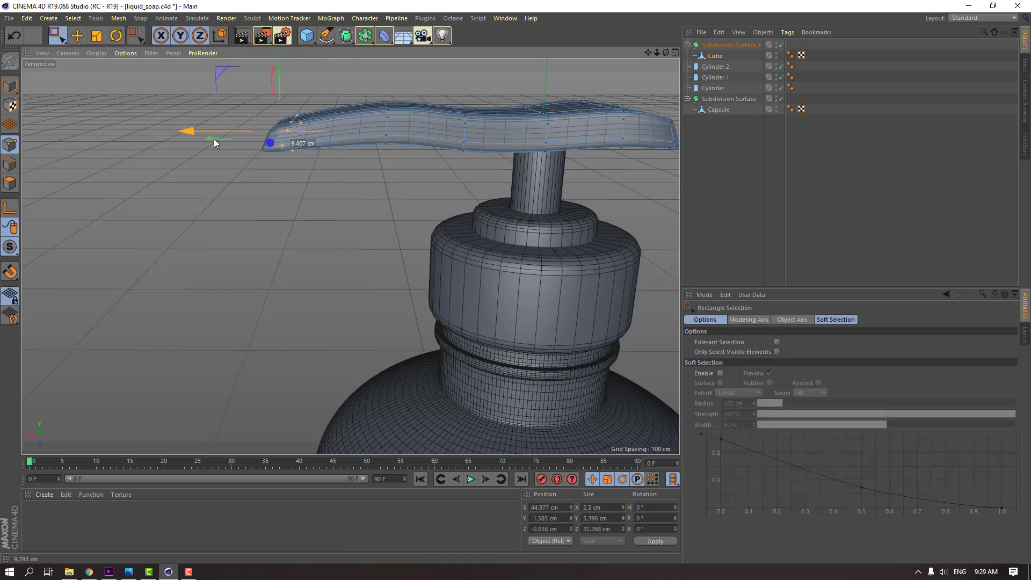
drag(287, 82, 323, 97)
Tilt the left tip by about 3 degrees.
click(114, 38)
alt+drag(274, 142, 301, 178)
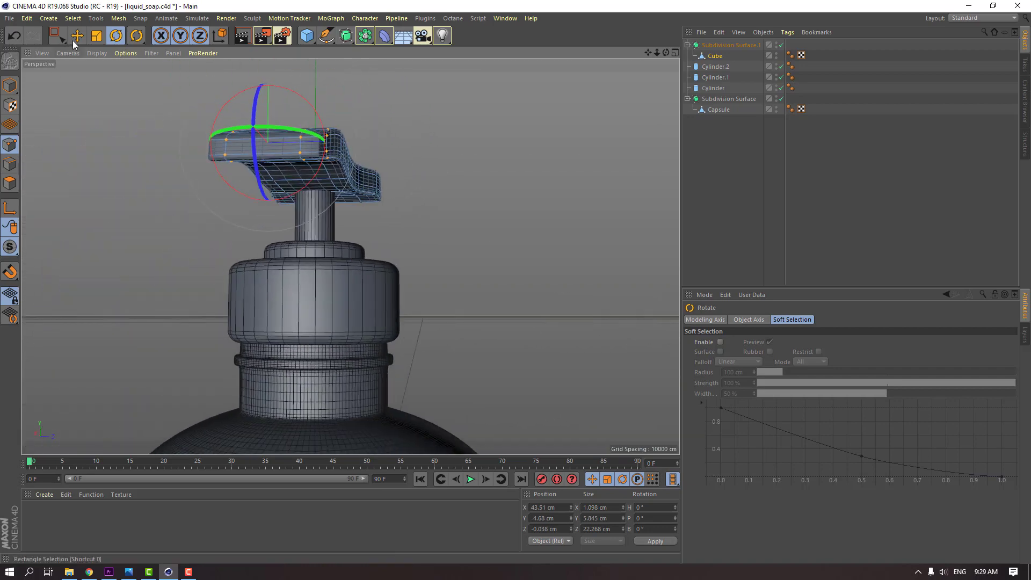
click(97, 35)
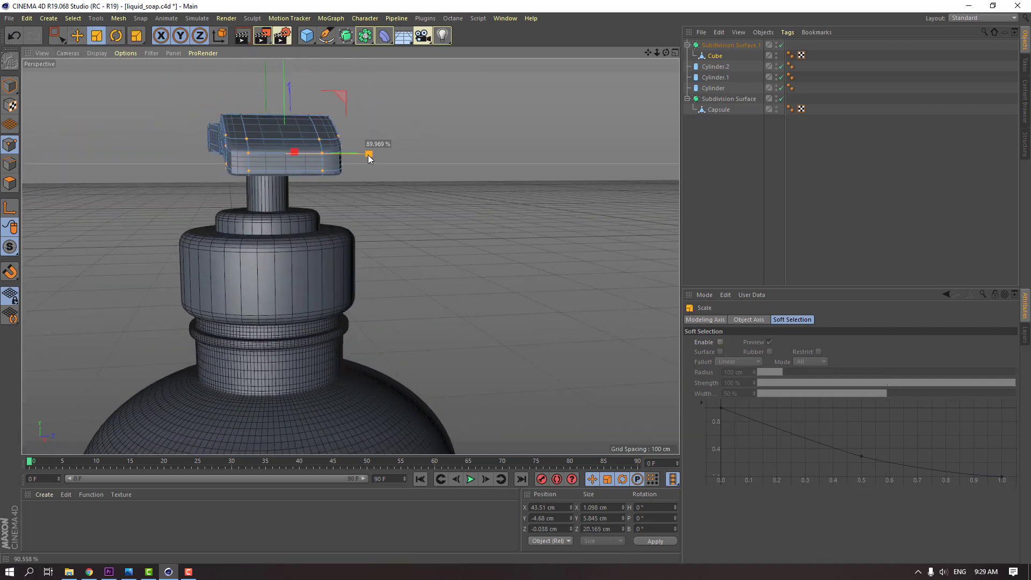